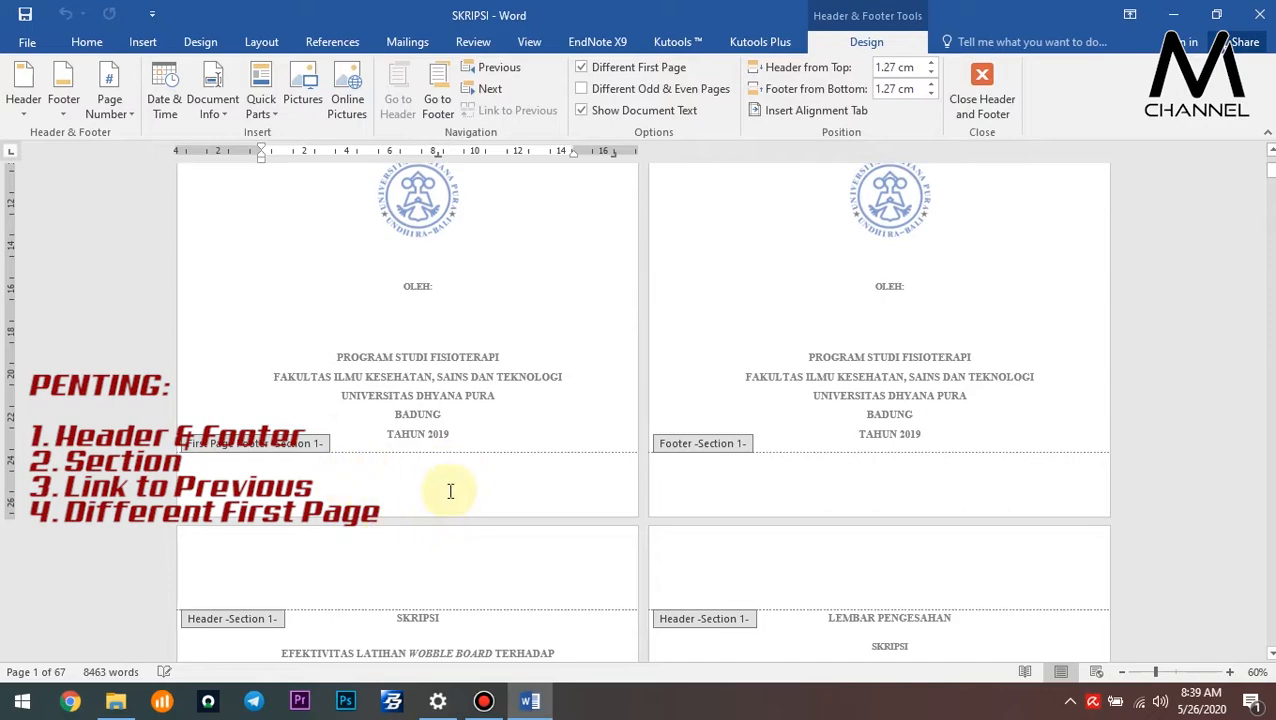
Review the first page header and footer areas of the cover page and close header and footer editing.
scroll(410, 495, up, 3)
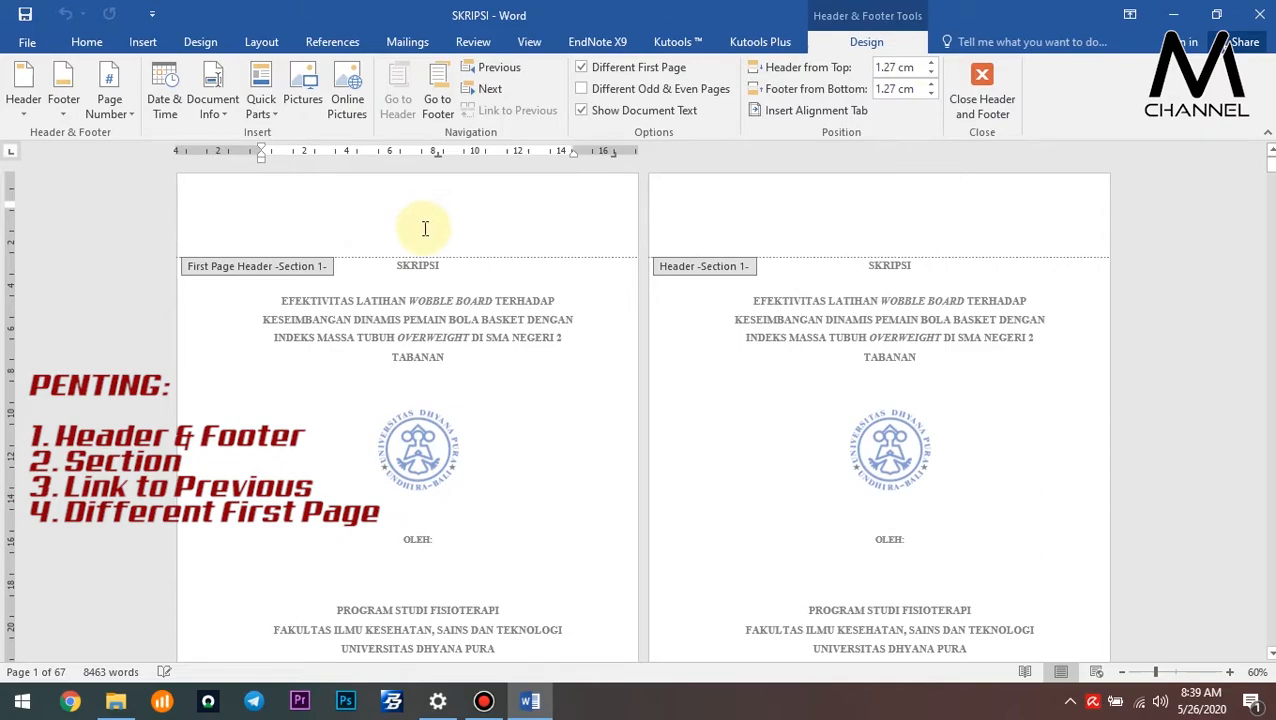
scroll(427, 230, down, 1)
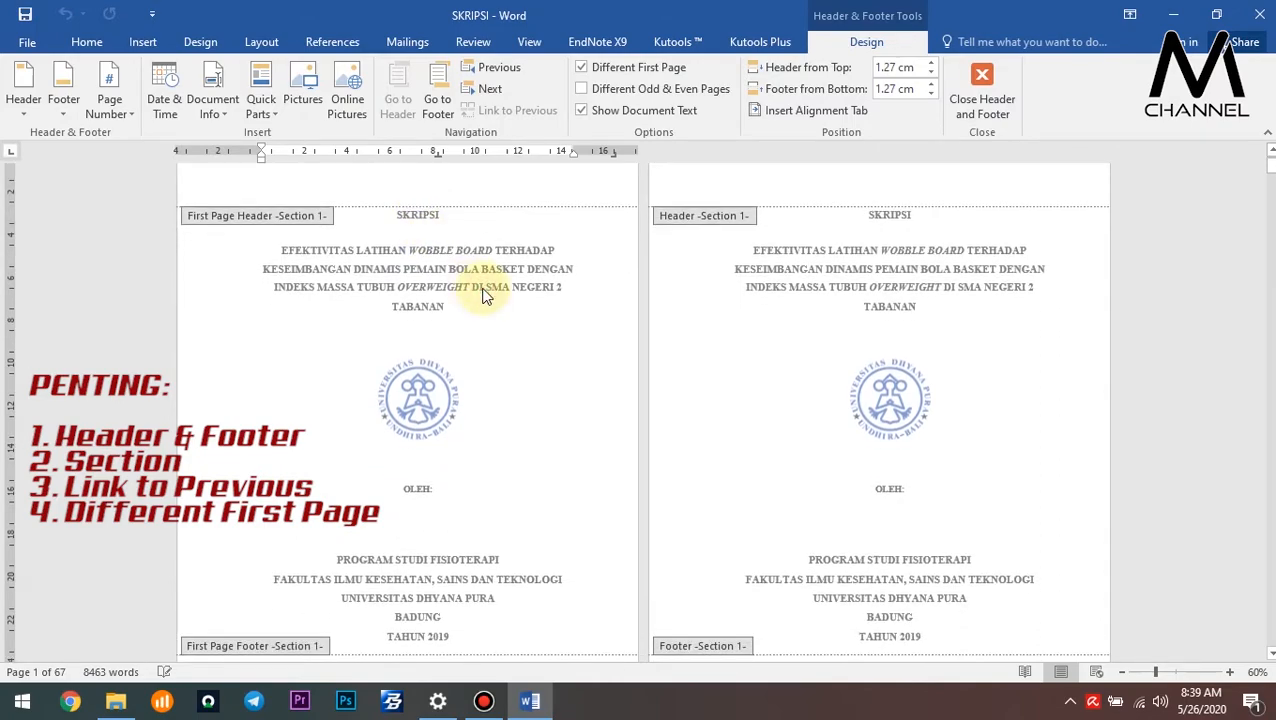
double_click(490, 318)
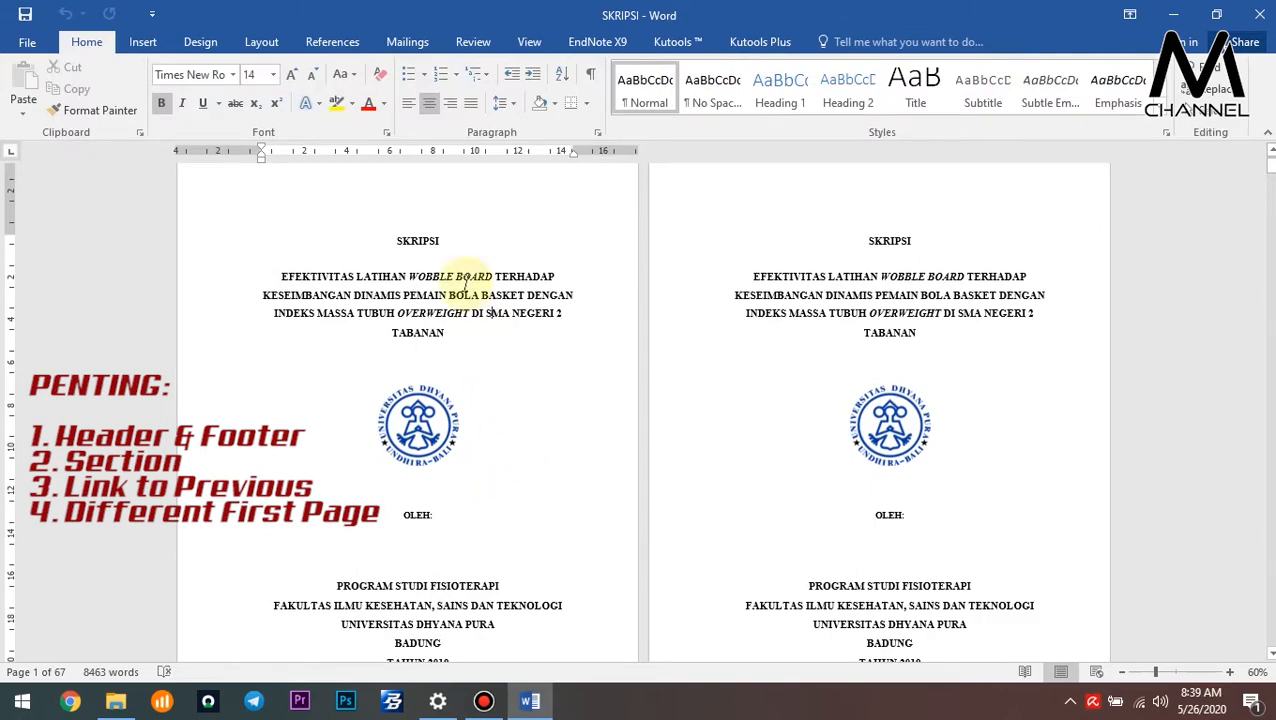
Reopen header editing on the cover page and toggle the Different First Page option from the second page's header.
double_click(483, 215)
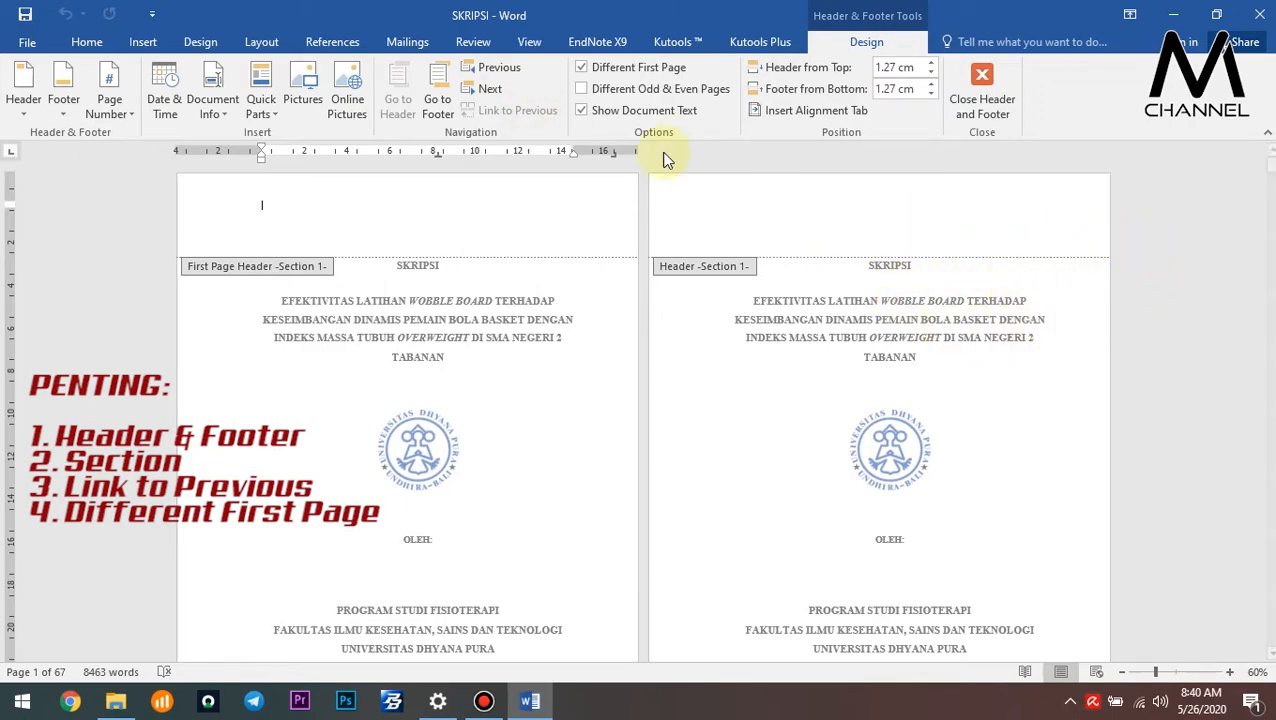
click(812, 195)
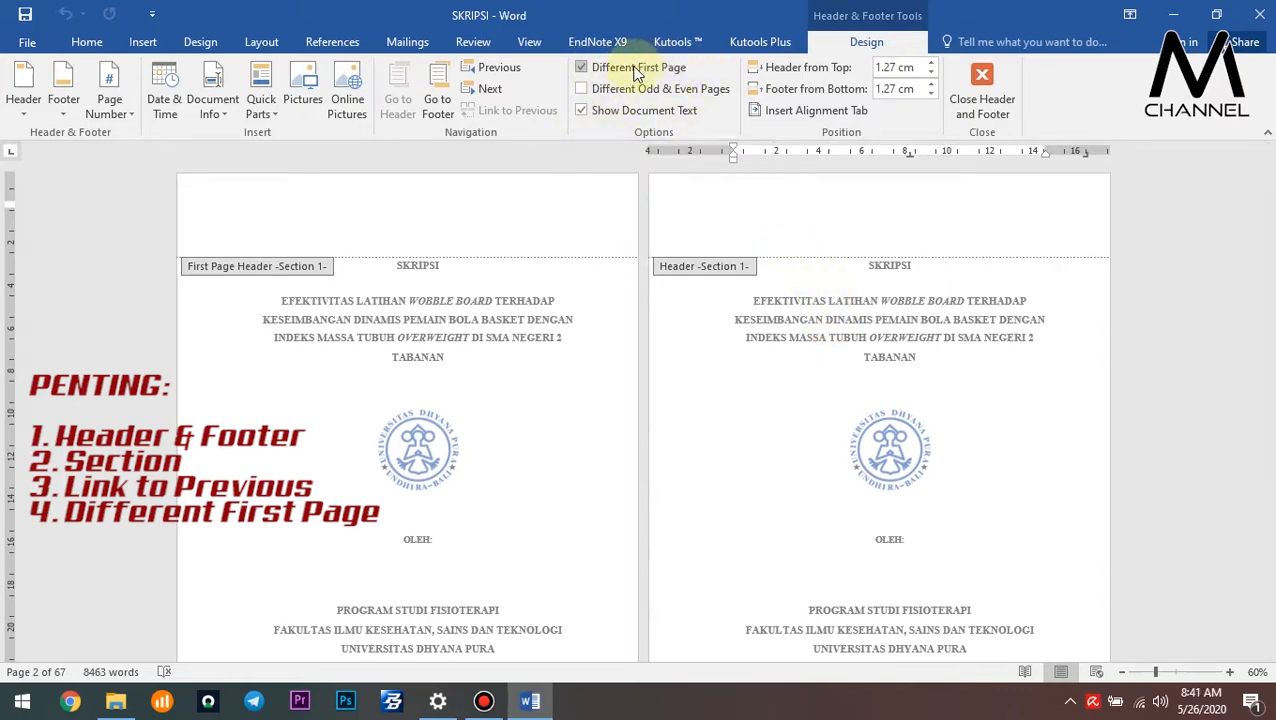
click(590, 72)
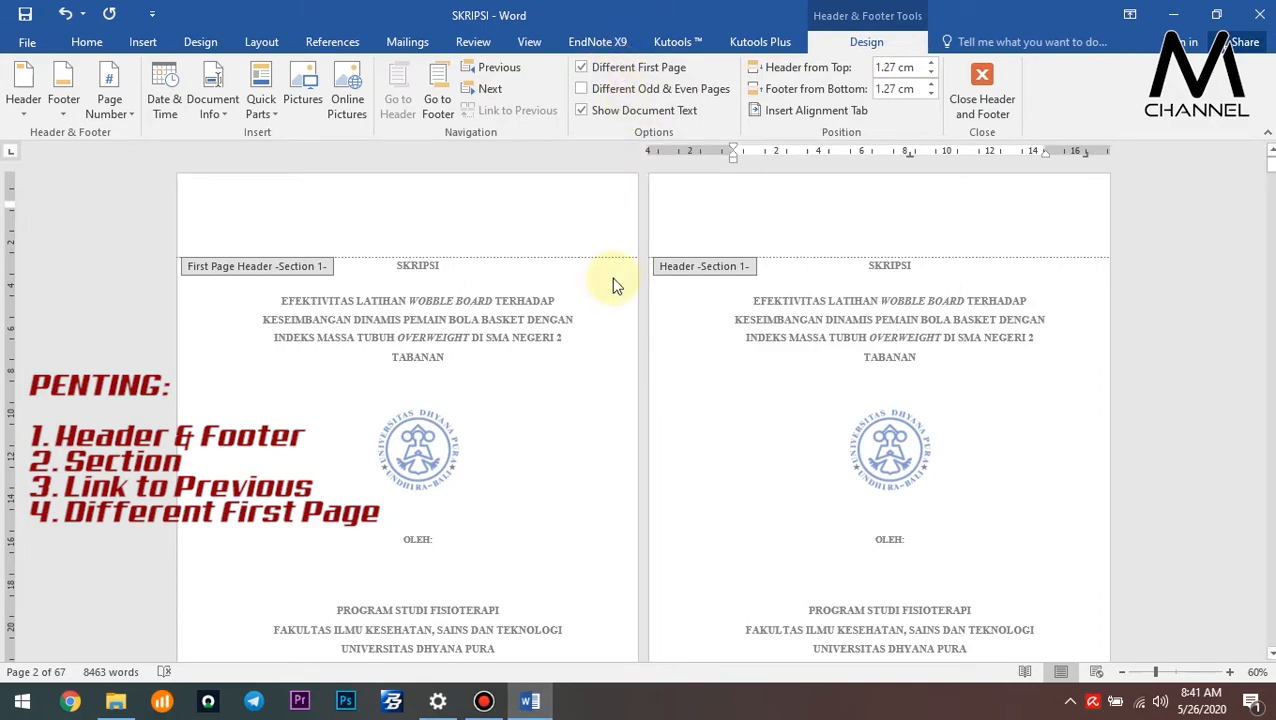
Examine how the header and footer labels of section 1 differ between the first page and the following pages, and close header editing.
scroll(850, 480, down, 3)
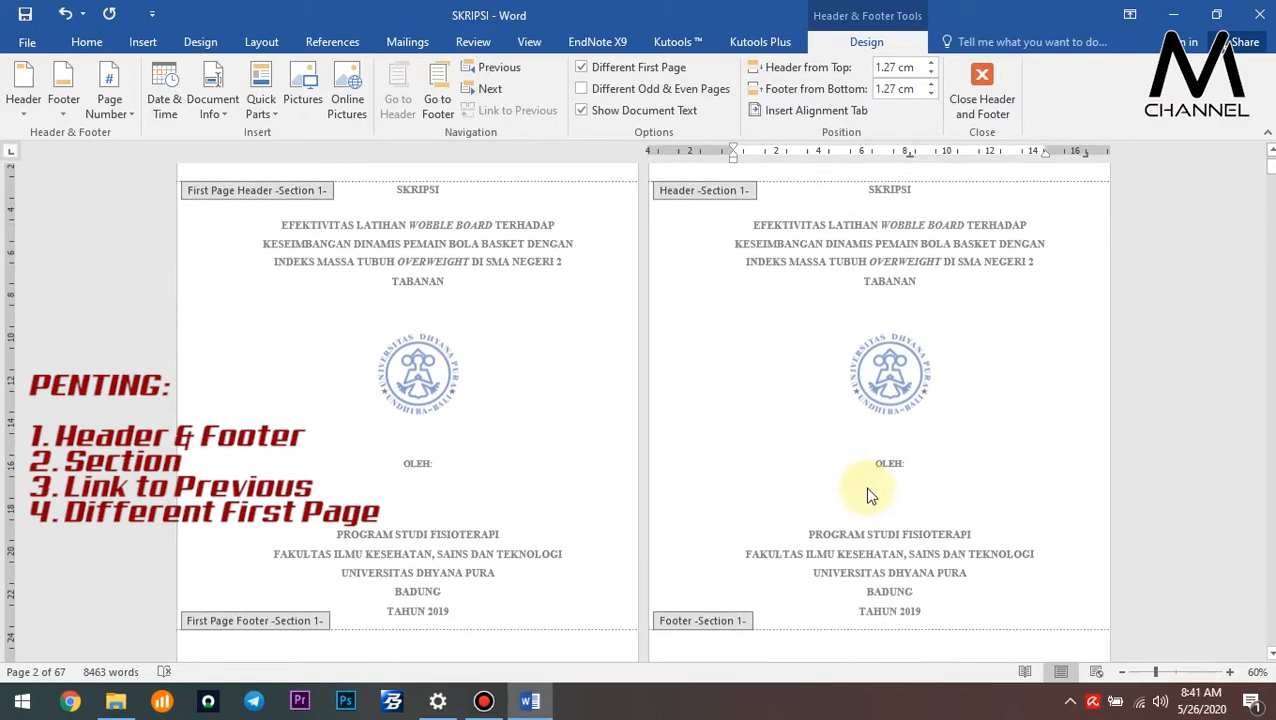
scroll(868, 462, down, 5)
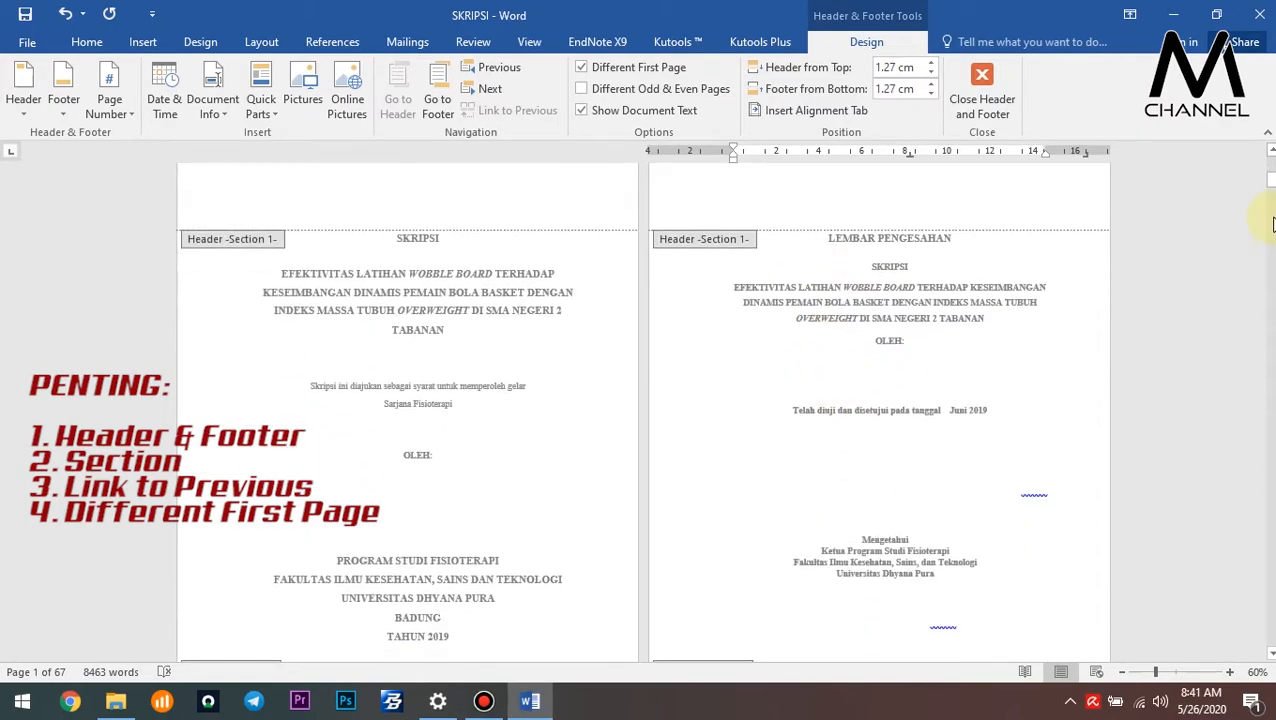
scroll(1082, 368, up, 2)
mouse_move(1271, 180)
mouse_down()
mouse_move(1271, 226)
mouse_move(1271, 168)
mouse_up()
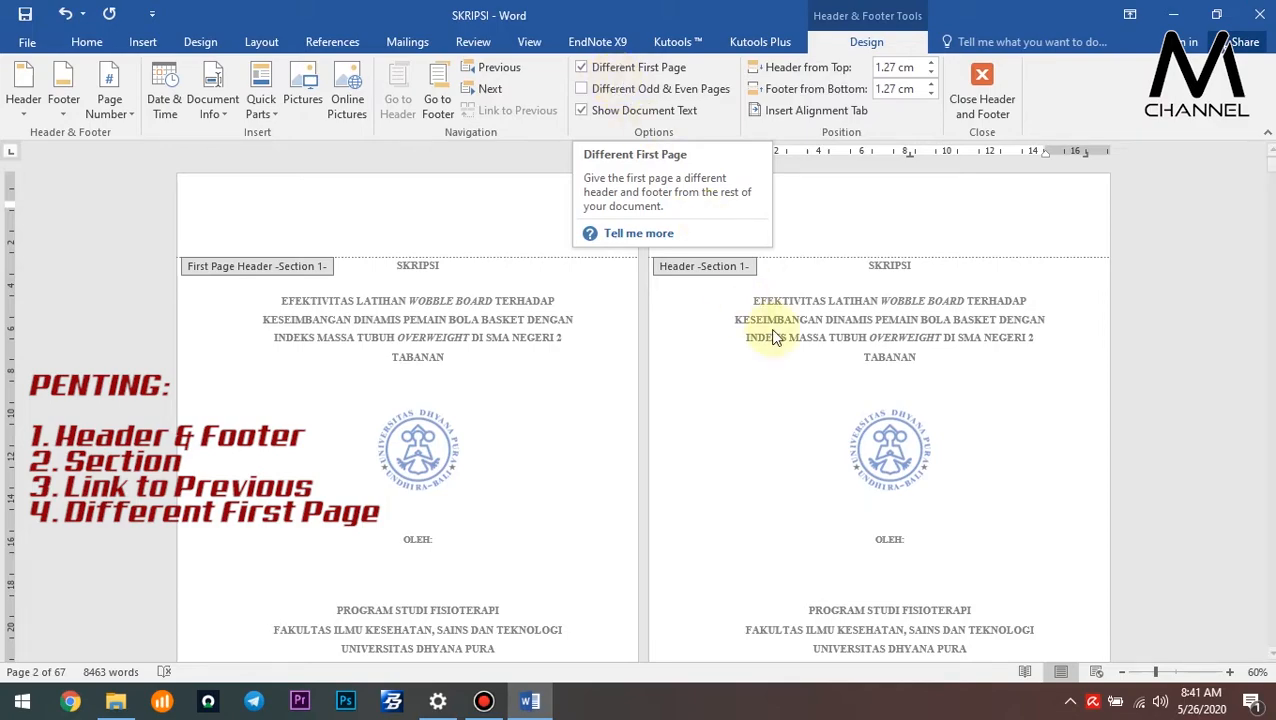
scroll(829, 397, down, 3)
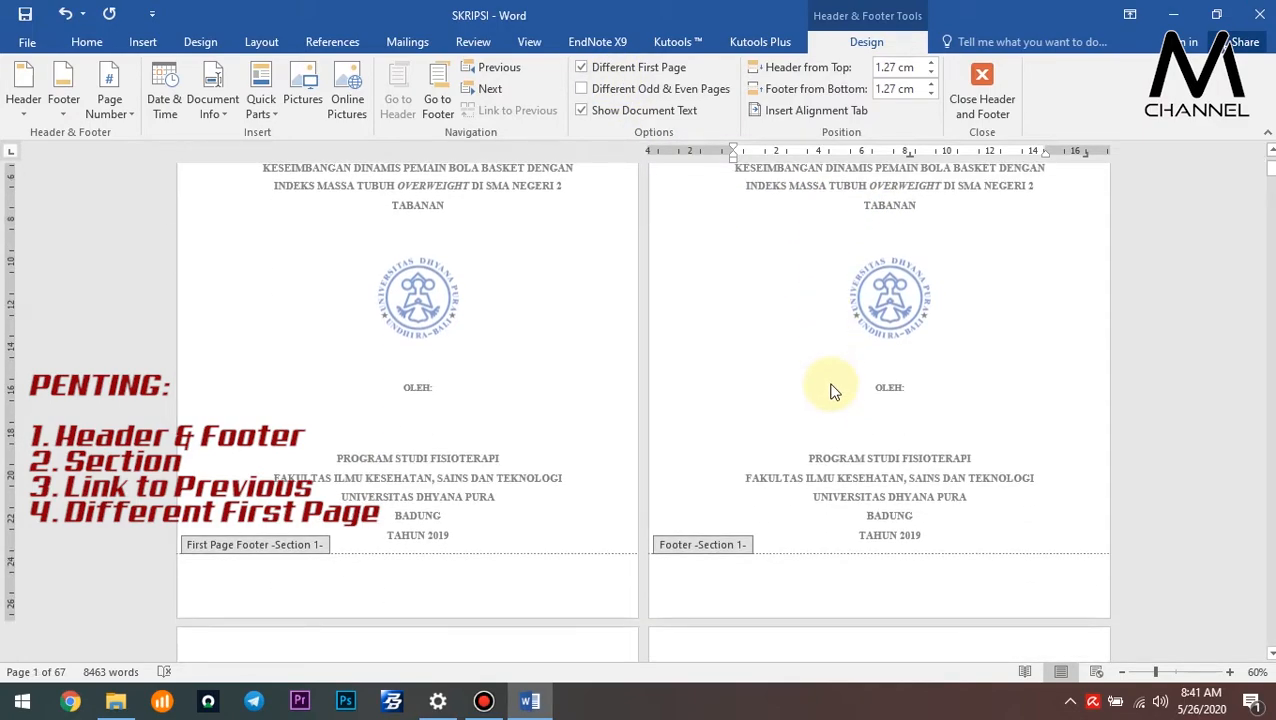
scroll(829, 391, down, 3)
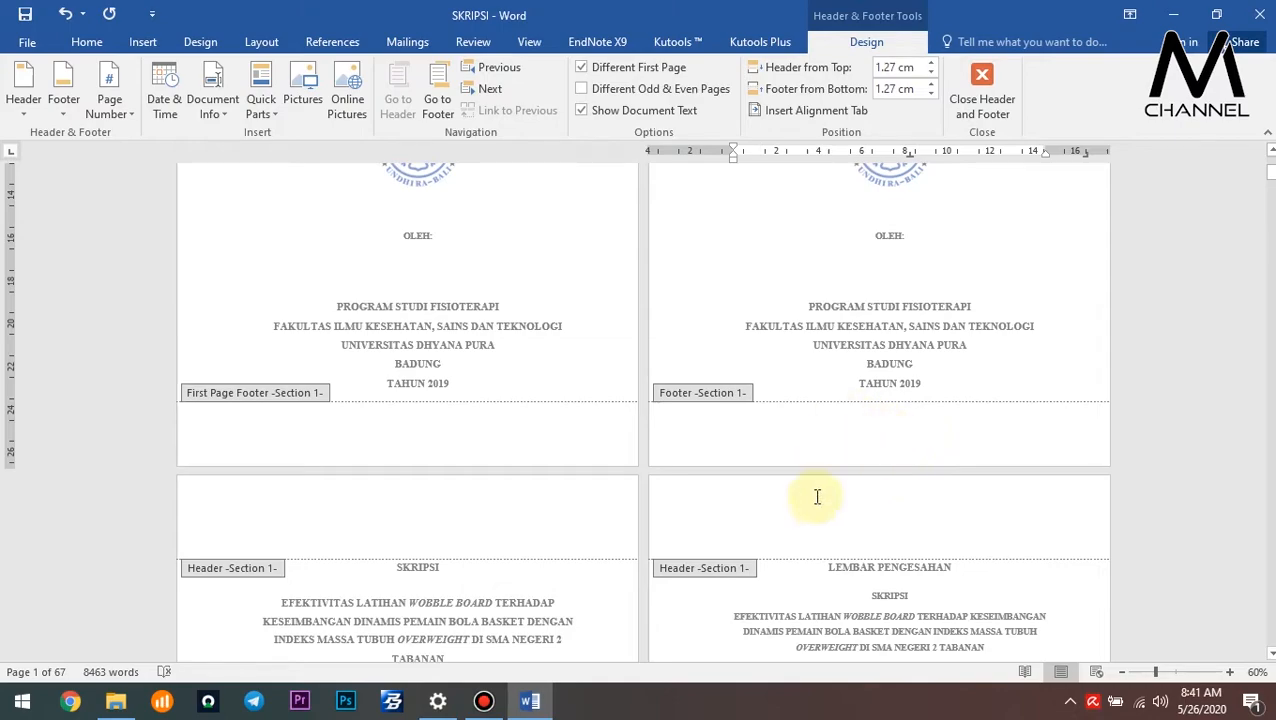
scroll(725, 345, up, 5)
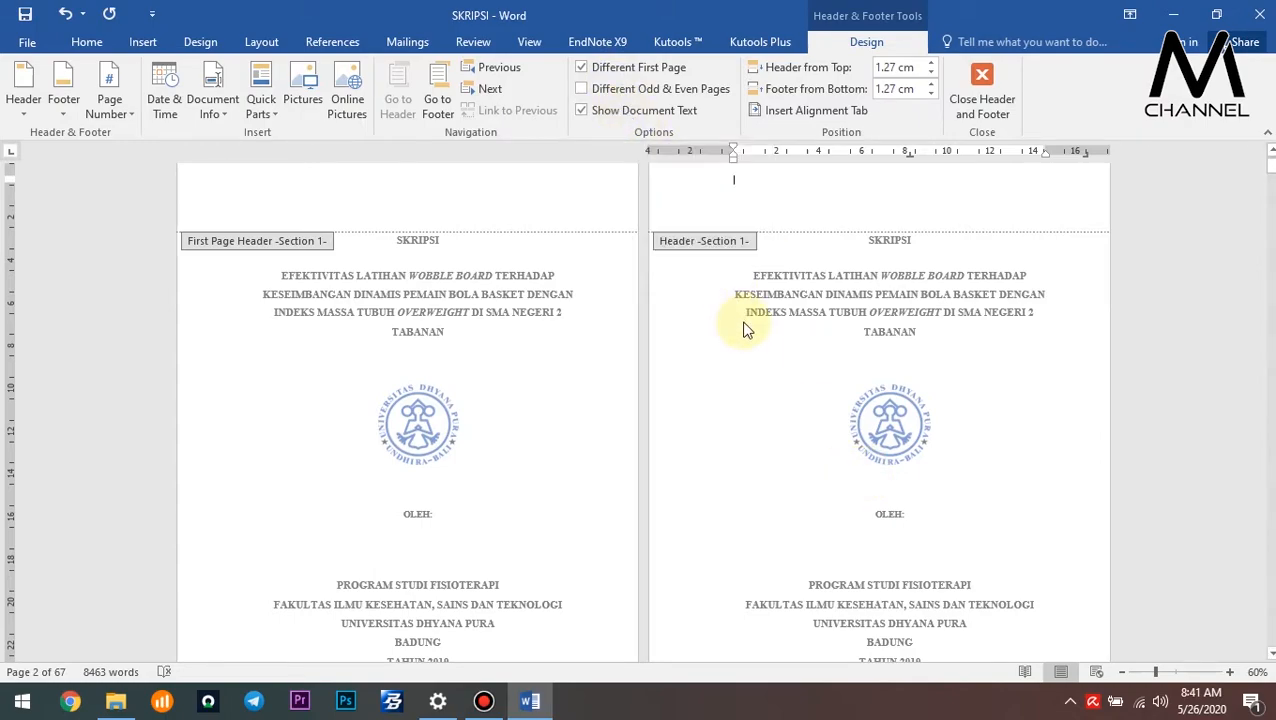
scroll(745, 330, down, 1)
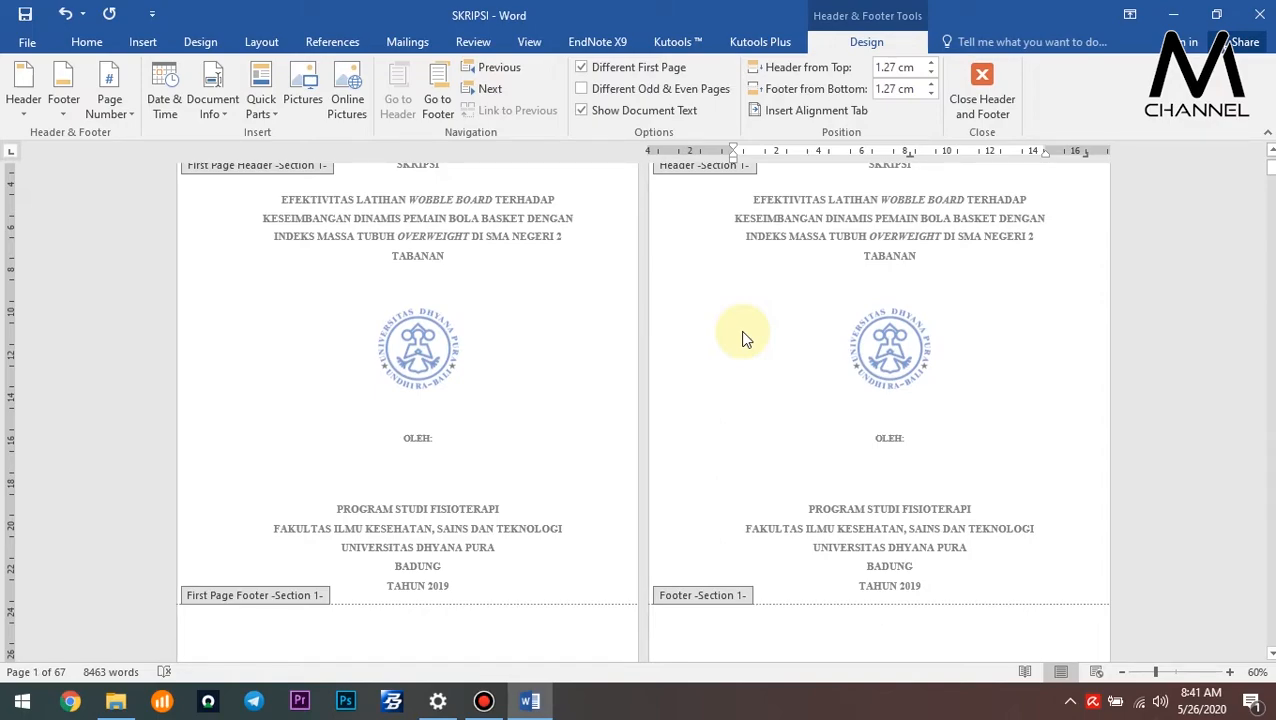
scroll(744, 330, up, 1)
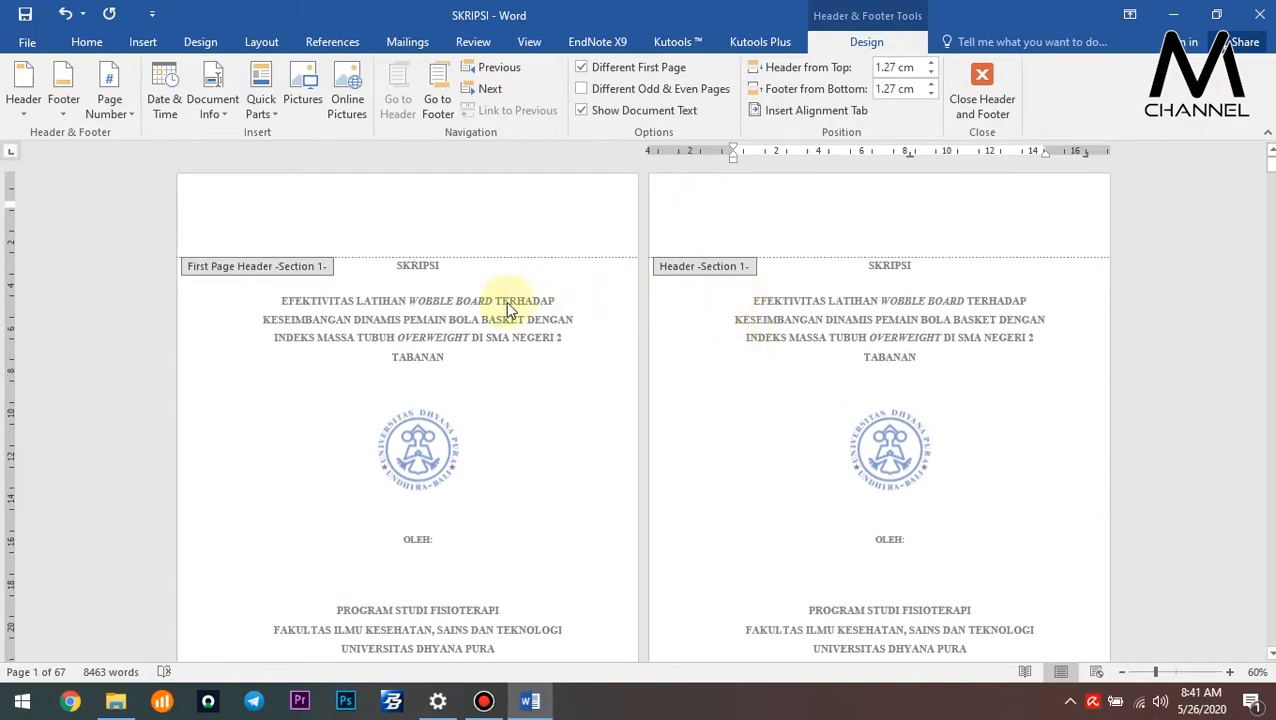
double_click(553, 395)
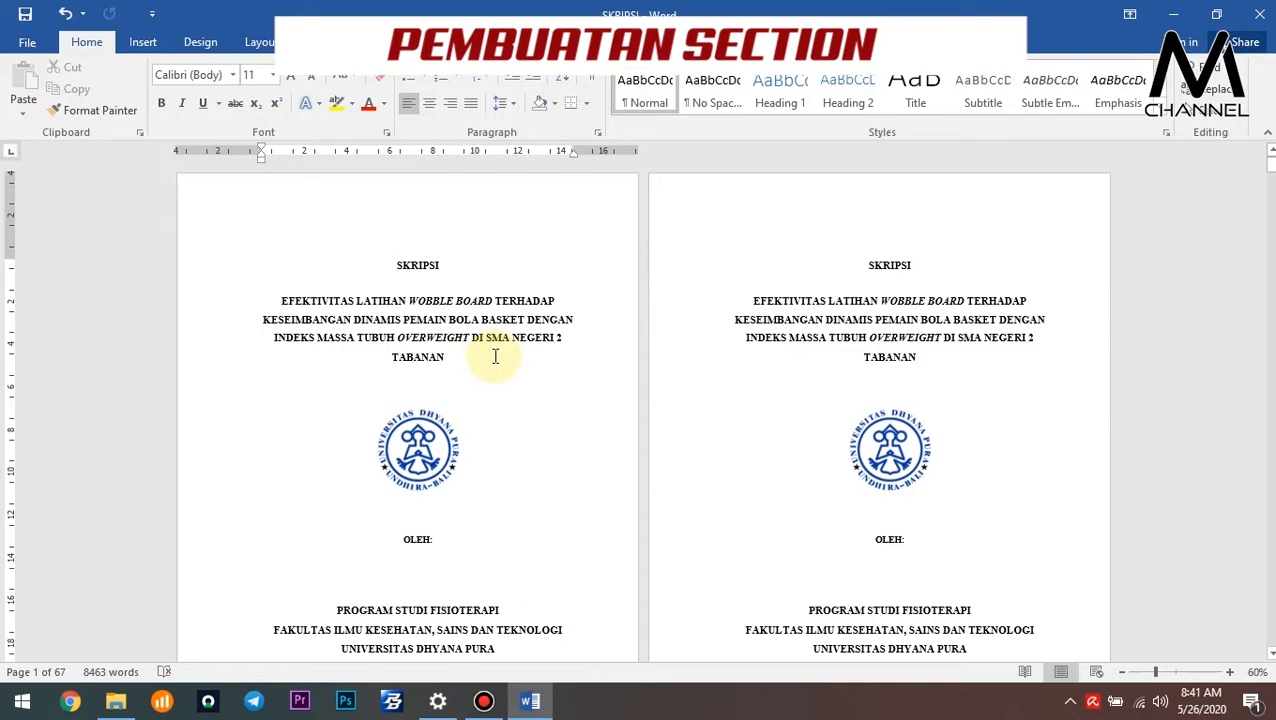
Recheck the first page header and footer labels of section 1, close header editing and look over the two cover pages.
double_click(456, 213)
scroll(367, 458, down, 2)
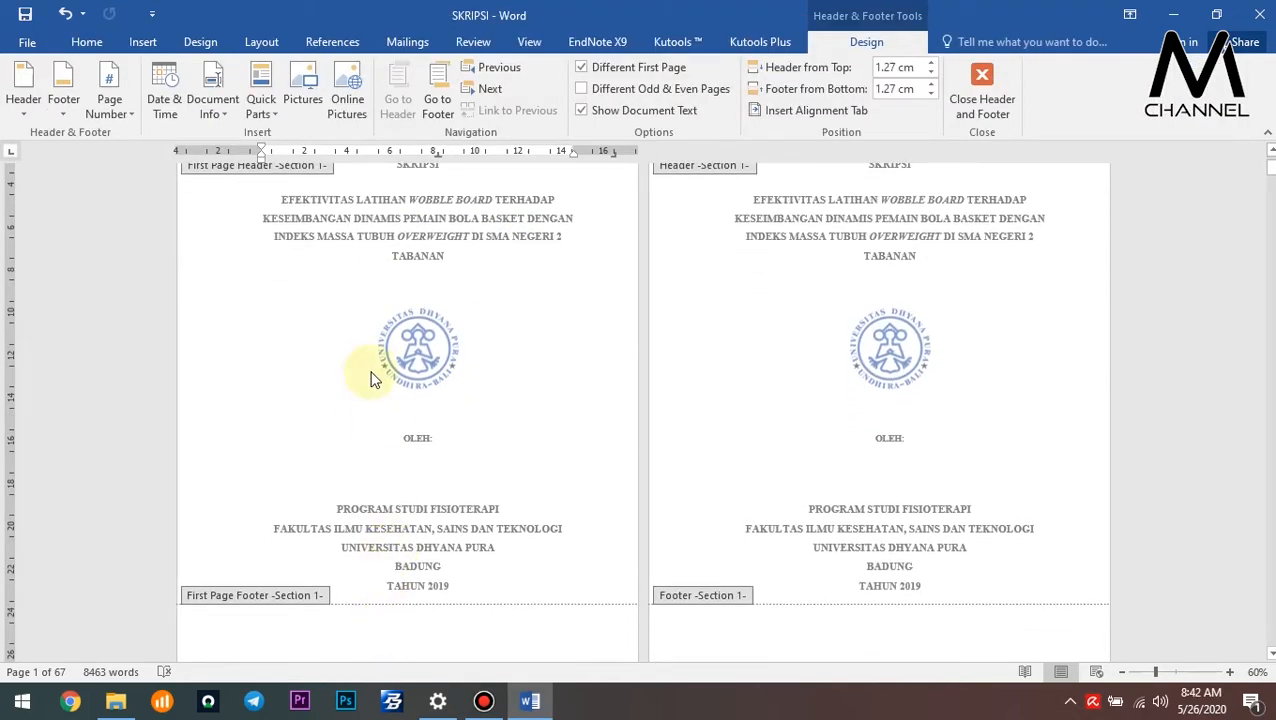
scroll(377, 370, up, 2)
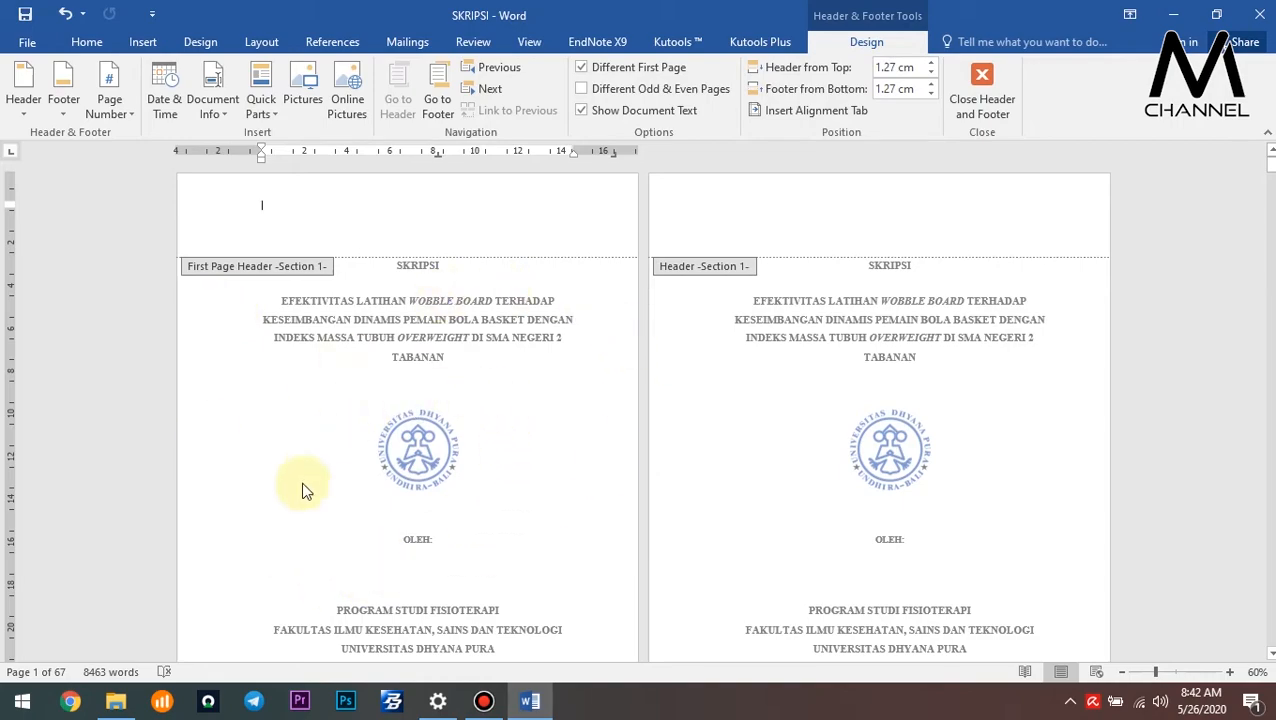
double_click(385, 304)
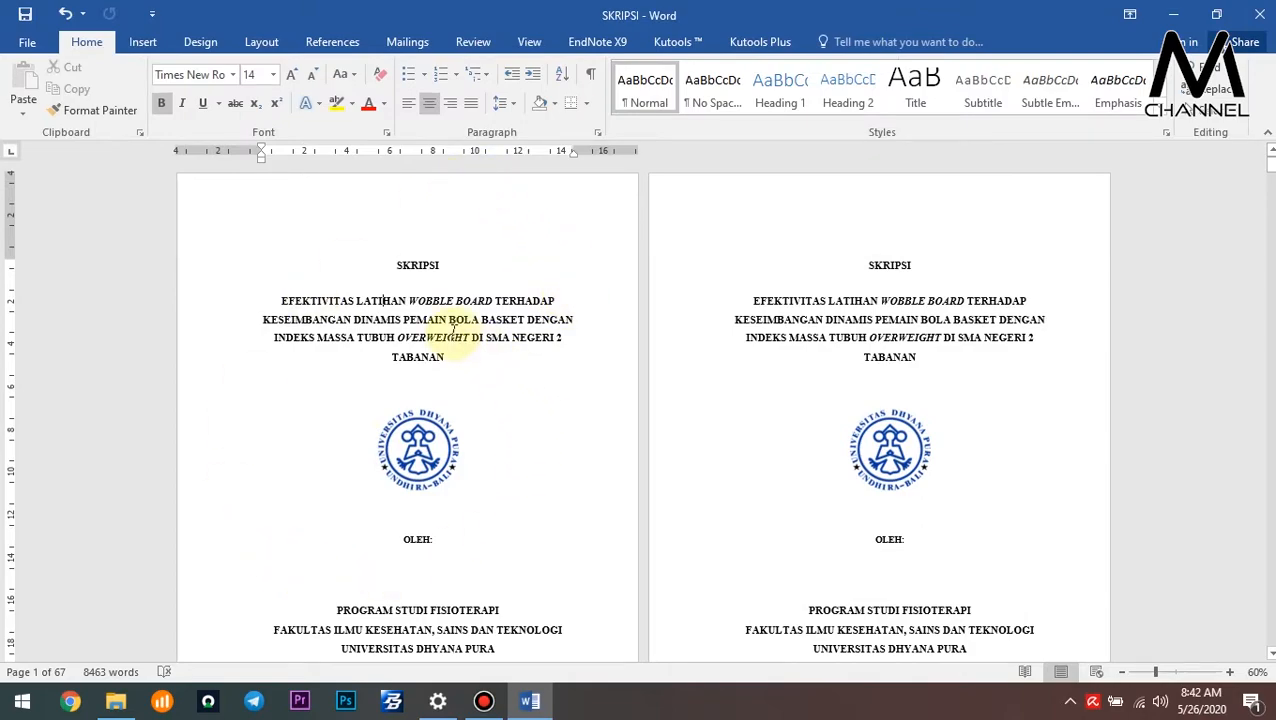
scroll(350, 441, down, 2)
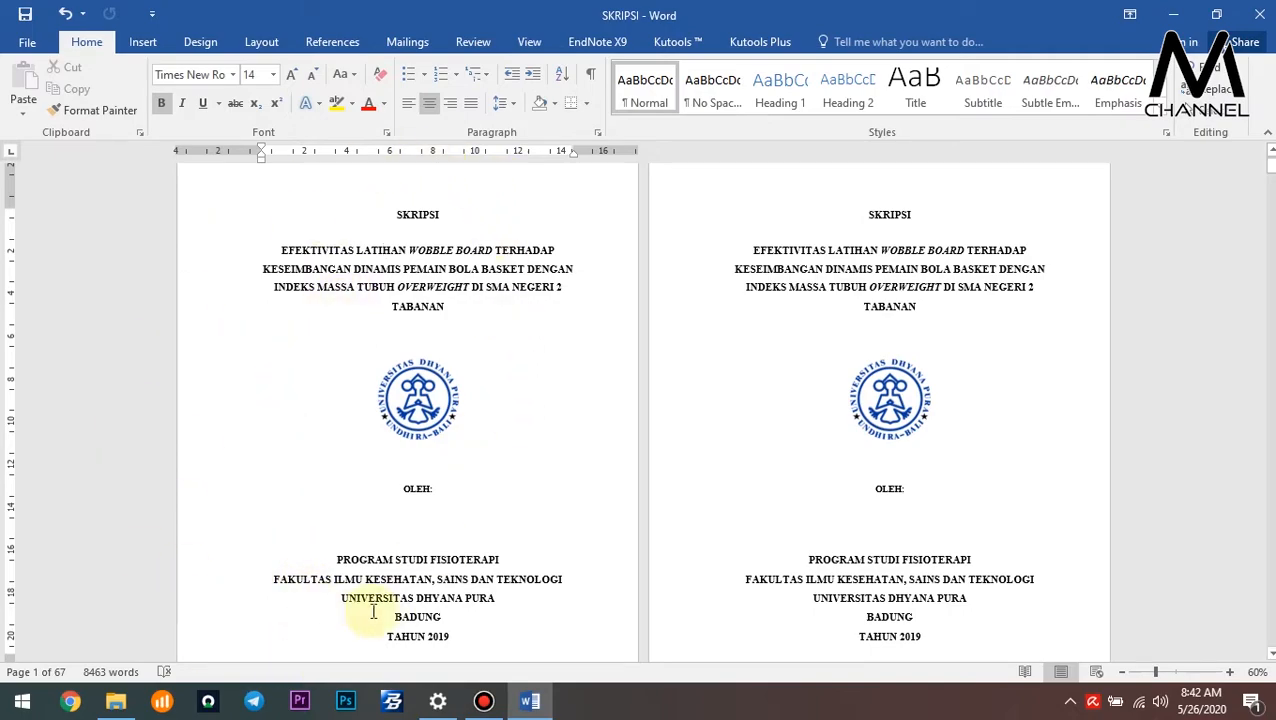
scroll(370, 399, down, 2)
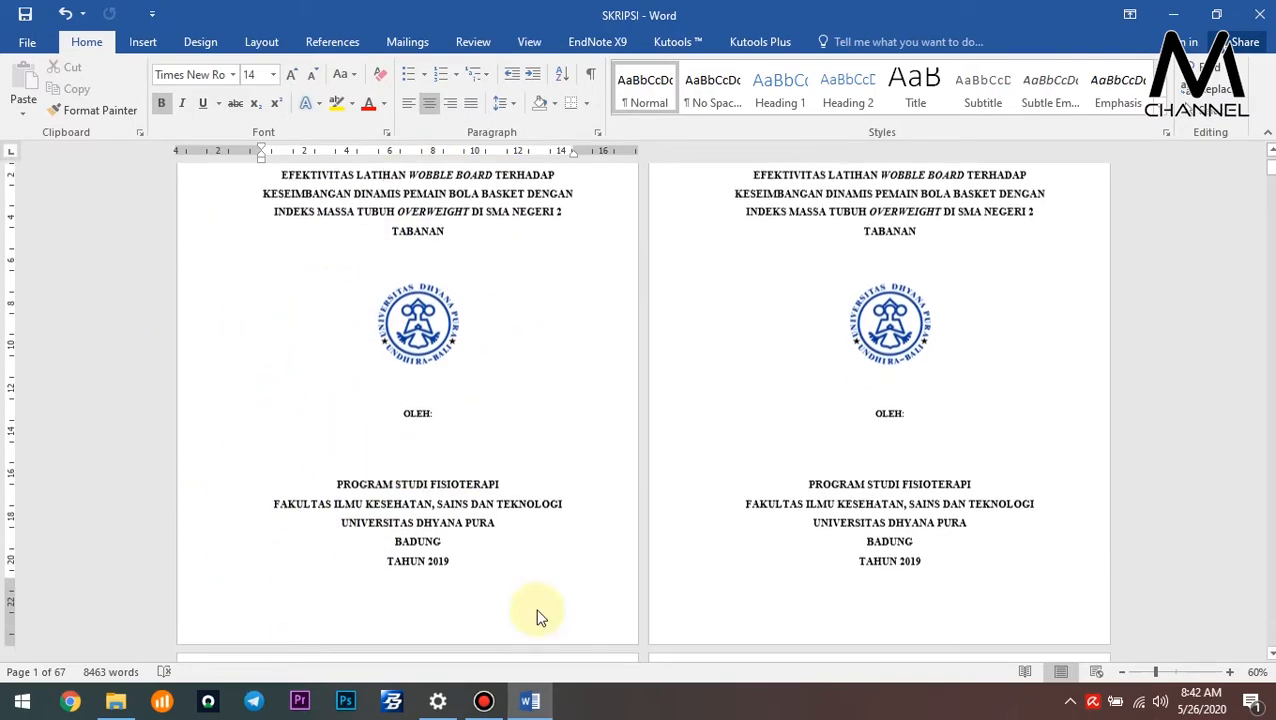
scroll(417, 548, up, 3)
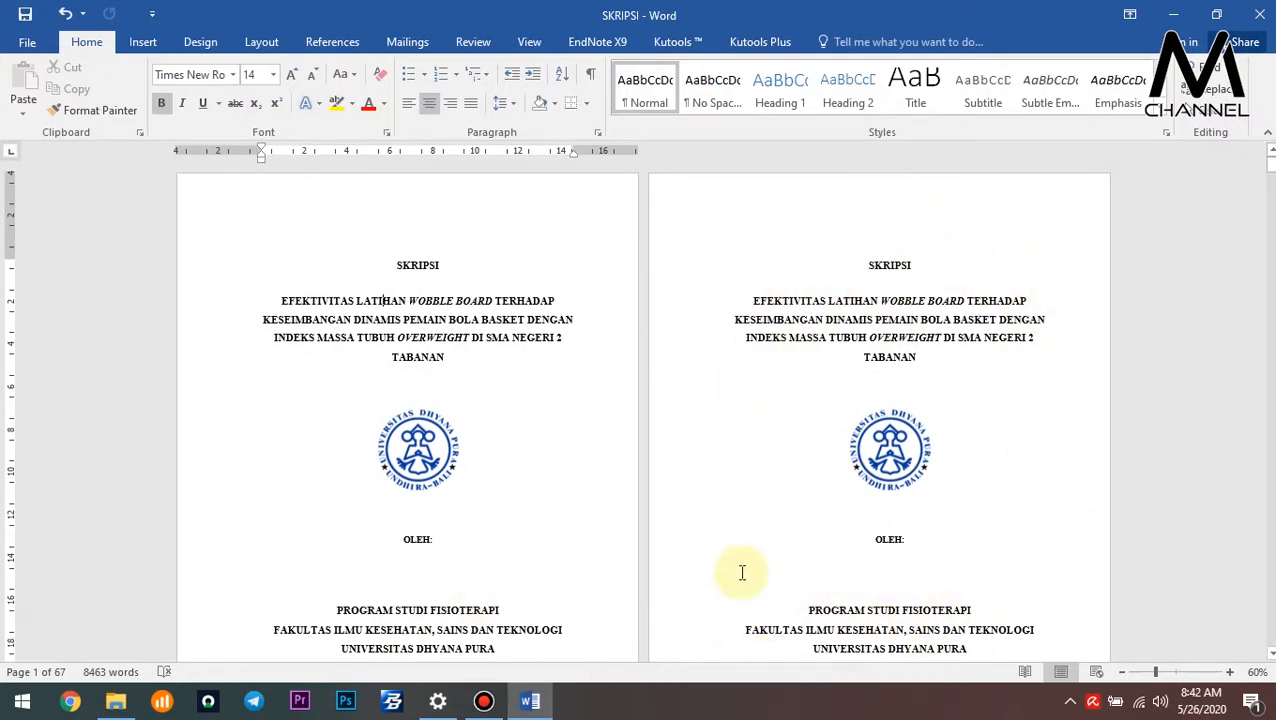
scroll(946, 387, down, 2)
scroll(758, 400, up, 2)
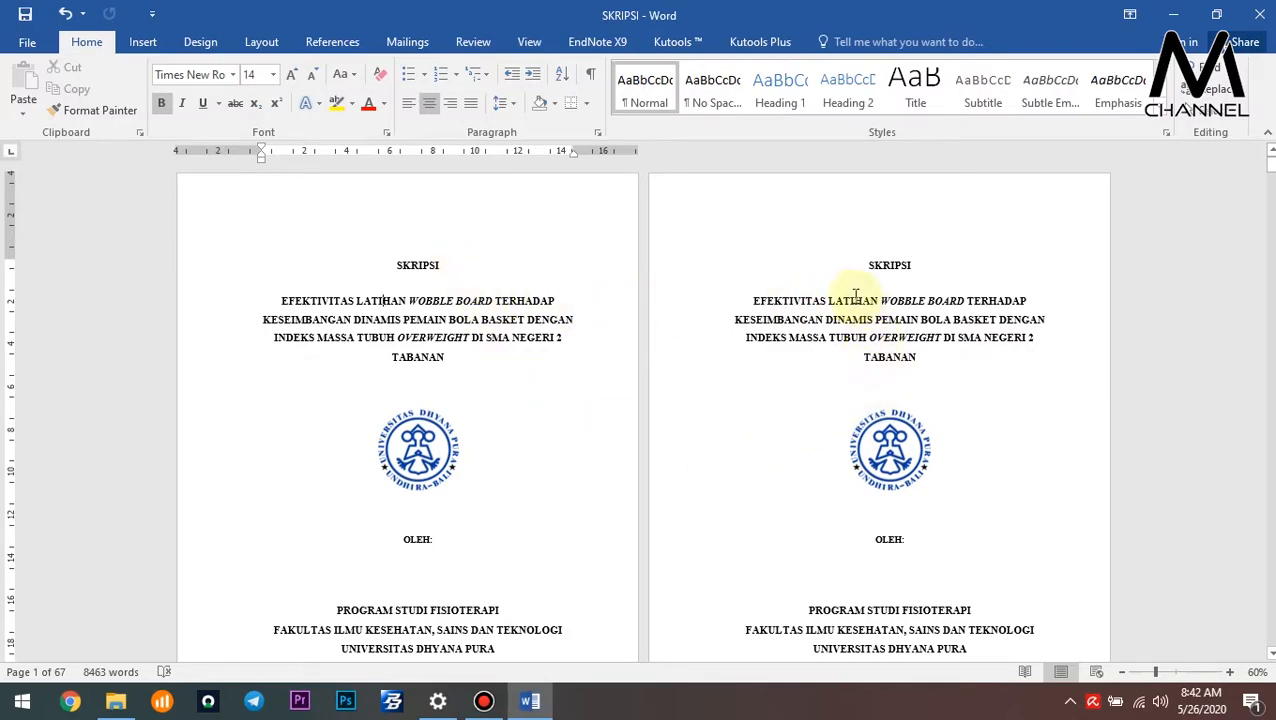
Insert a Next Page section break before the SKRIPSI heading on the second page.
click(858, 262)
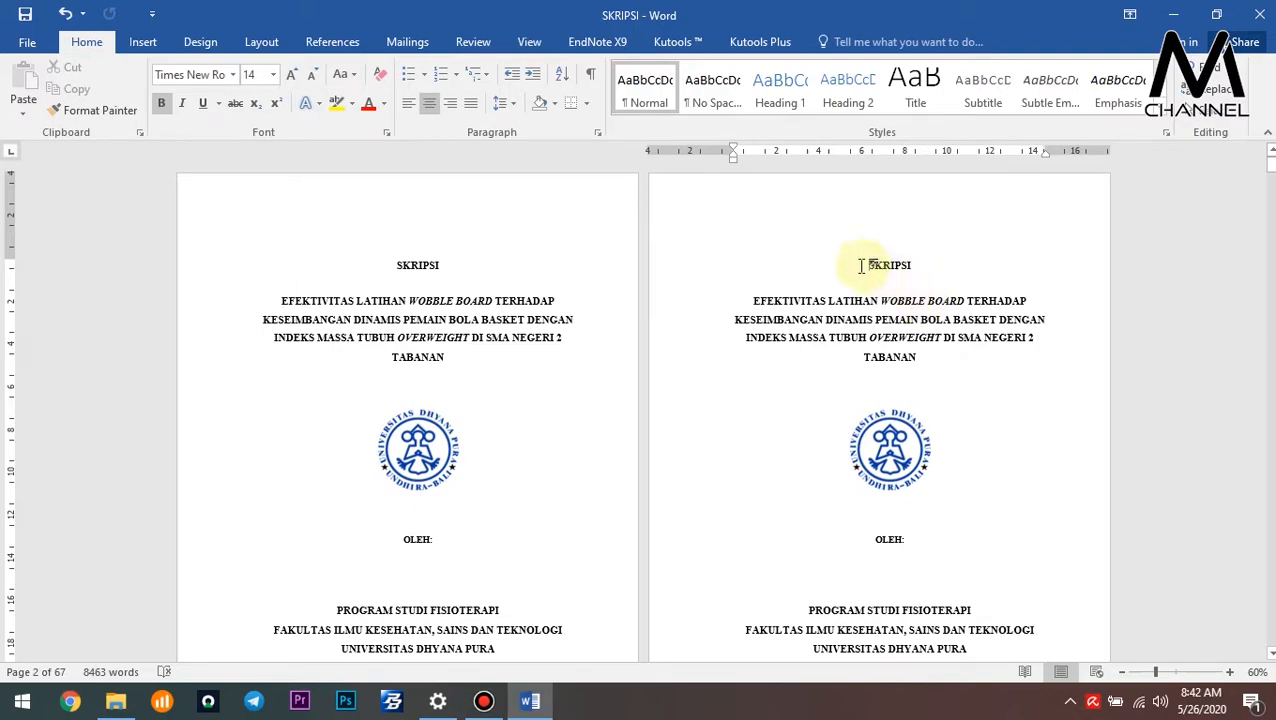
click(860, 265)
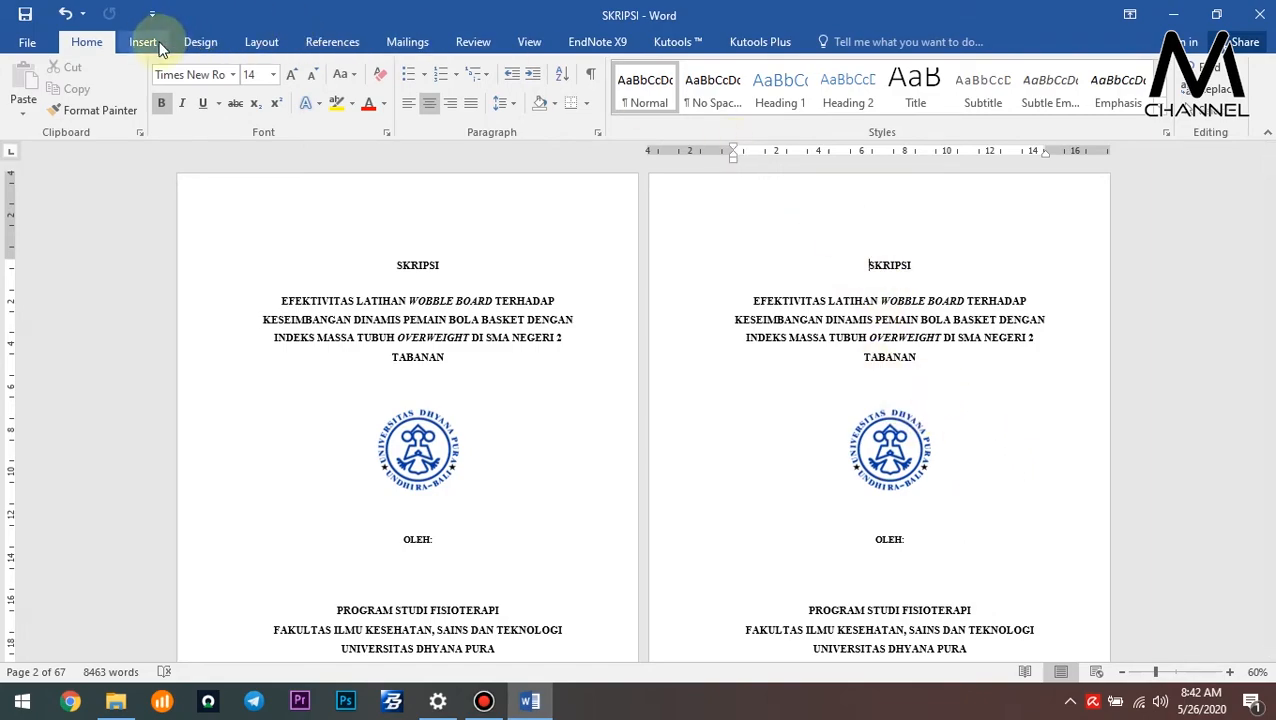
click(260, 43)
click(258, 75)
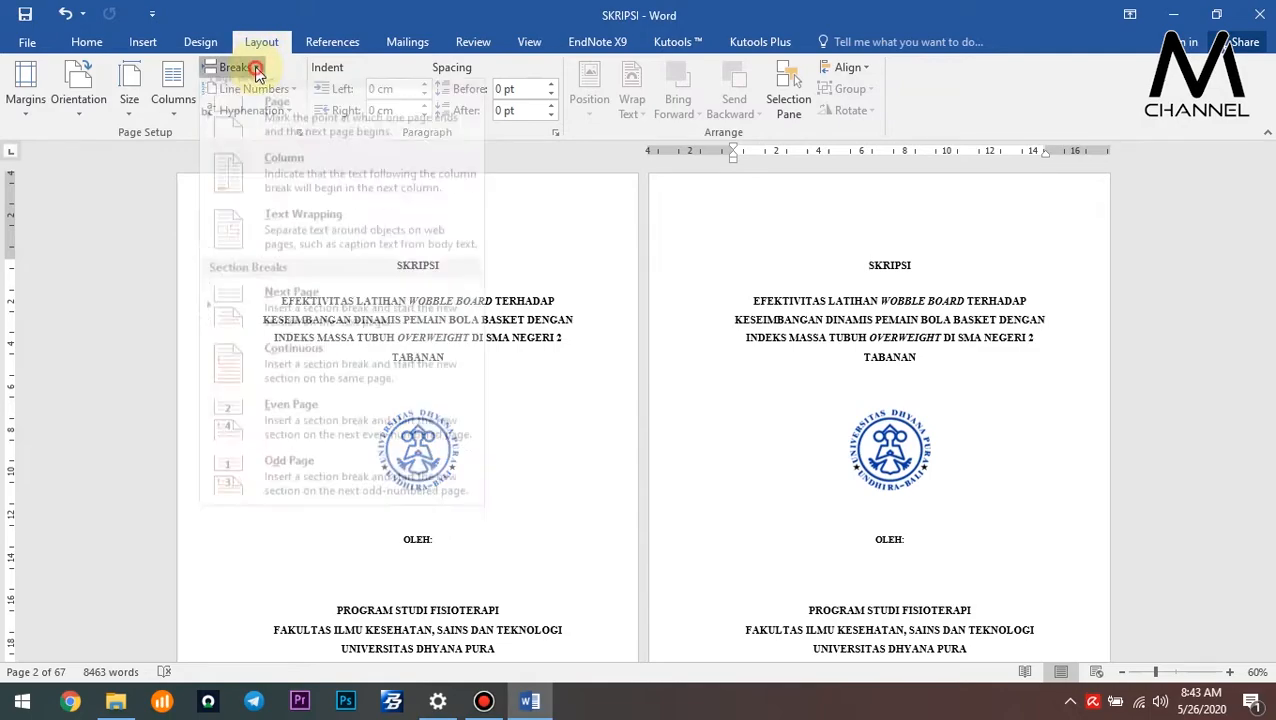
click(337, 318)
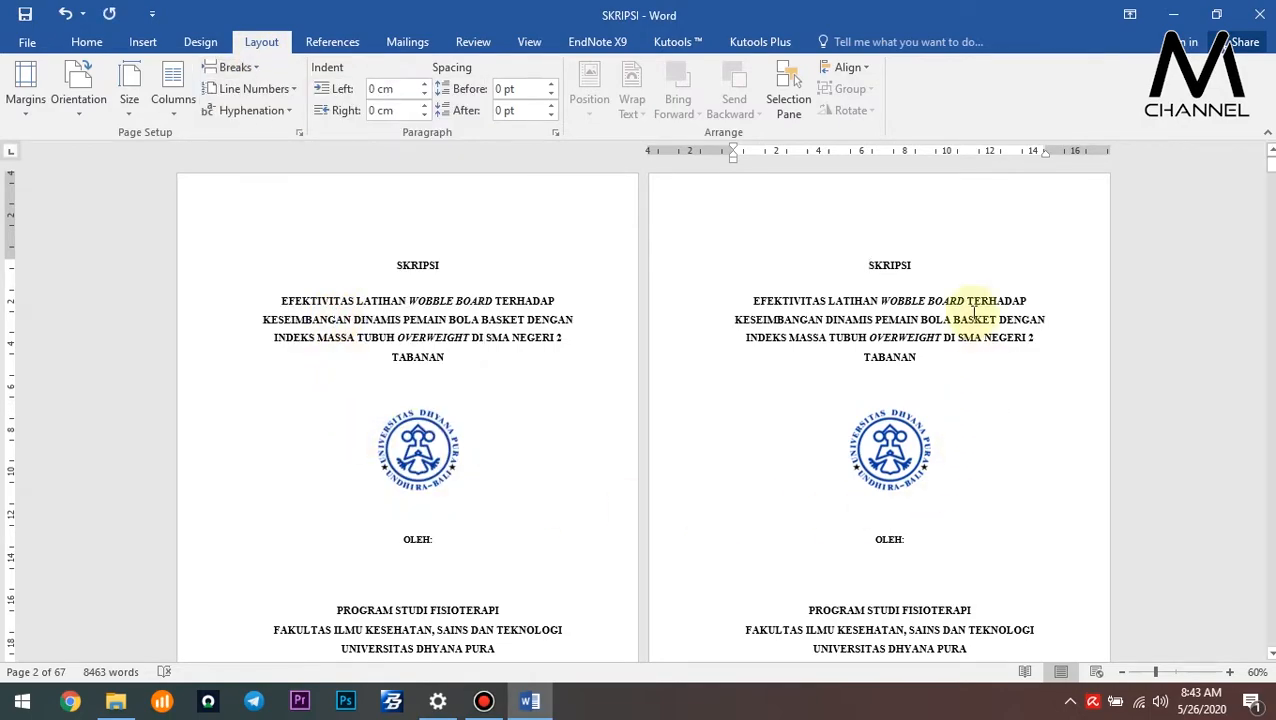
Turn off Link to Previous for both the first page header and the first page footer of section 2.
double_click(752, 216)
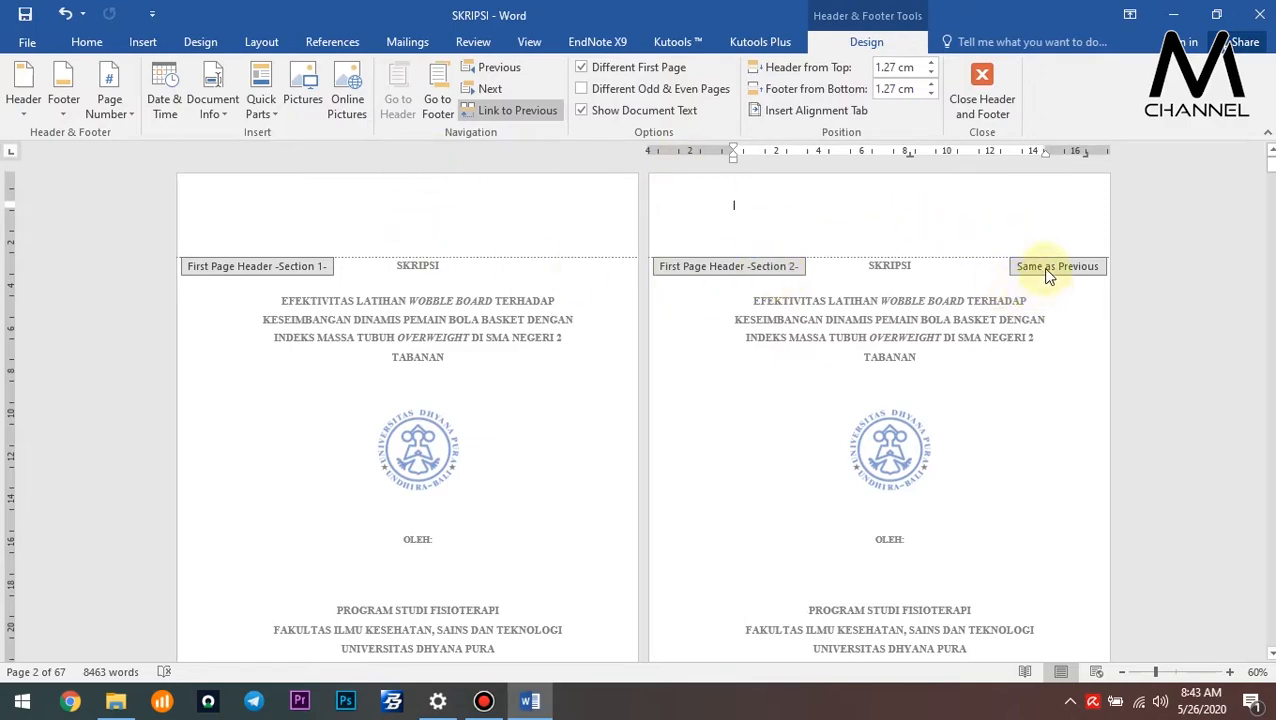
click(516, 112)
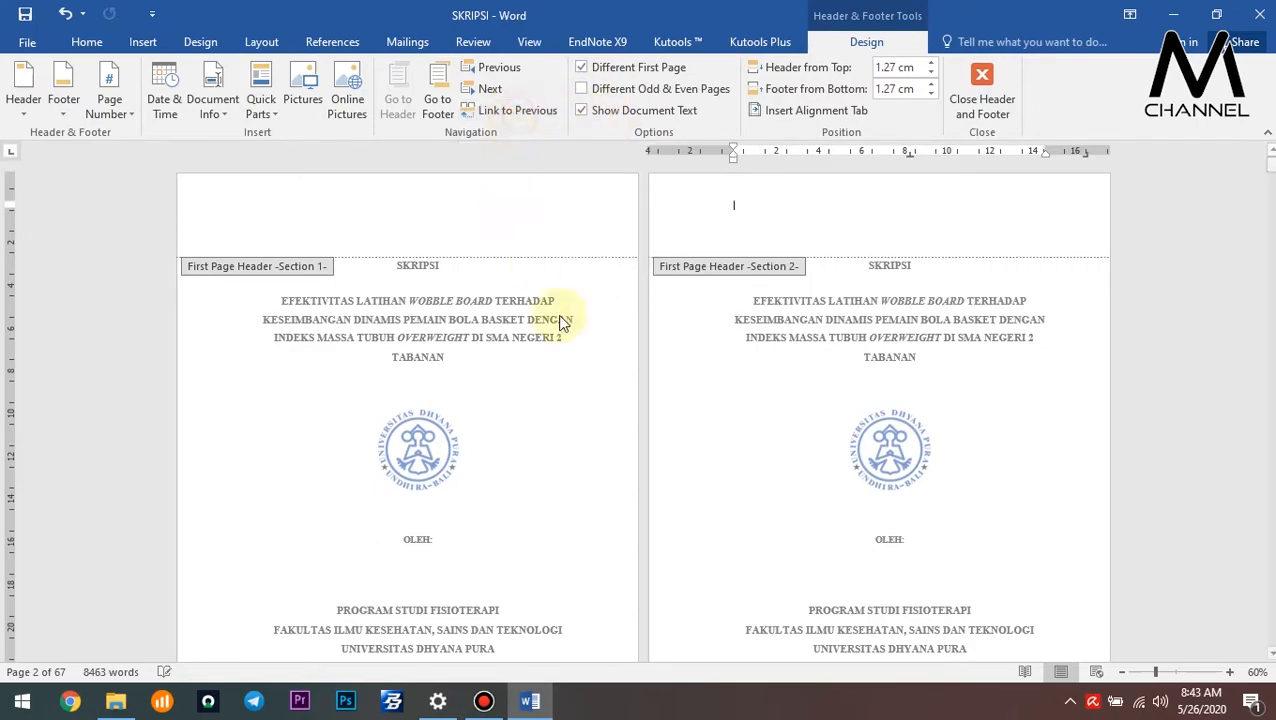
scroll(943, 373, down, 5)
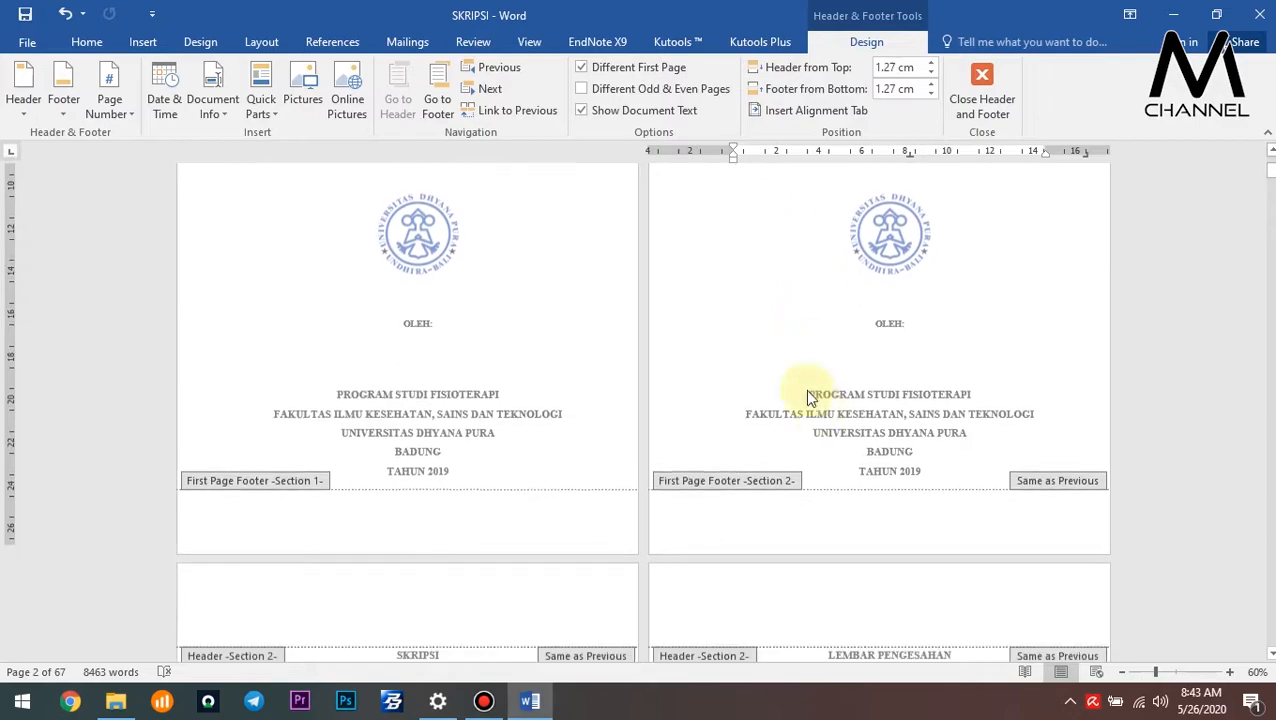
click(965, 520)
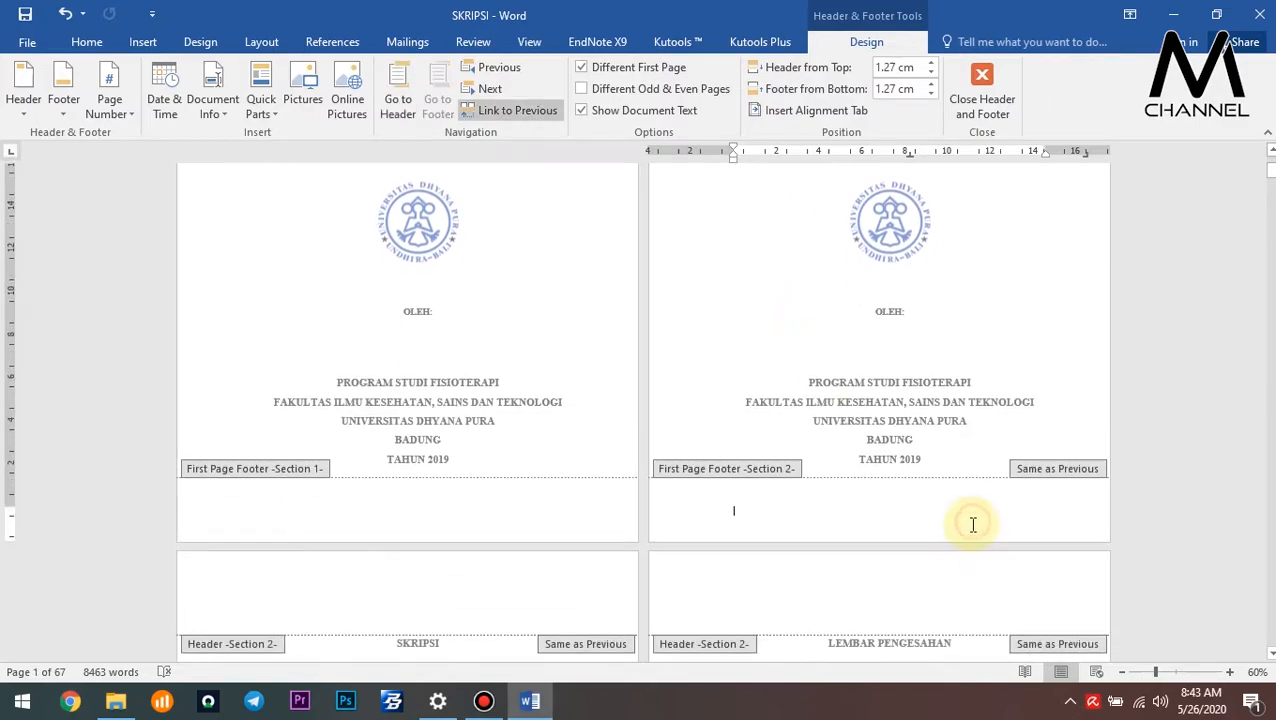
click(513, 112)
scroll(911, 590, up, 3)
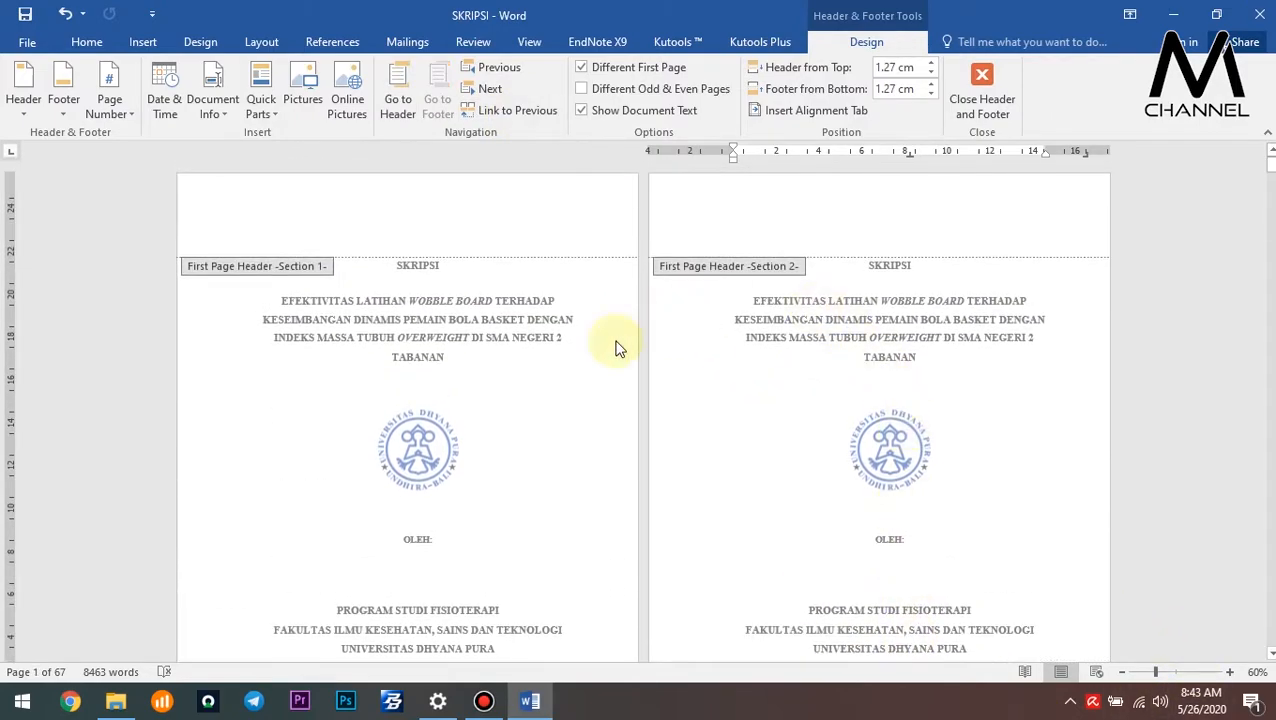
Turn off Link to Previous for the regular header of section 2 on the third page.
scroll(575, 360, down, 7)
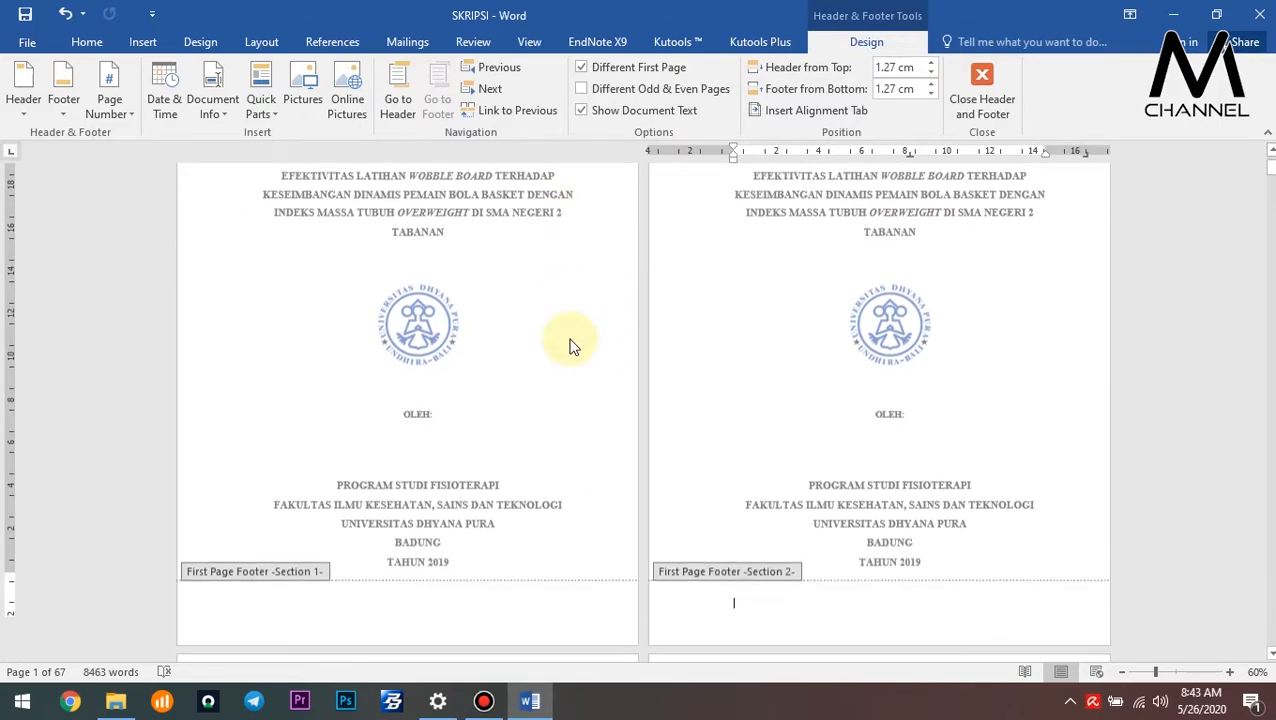
scroll(575, 340, down, 6)
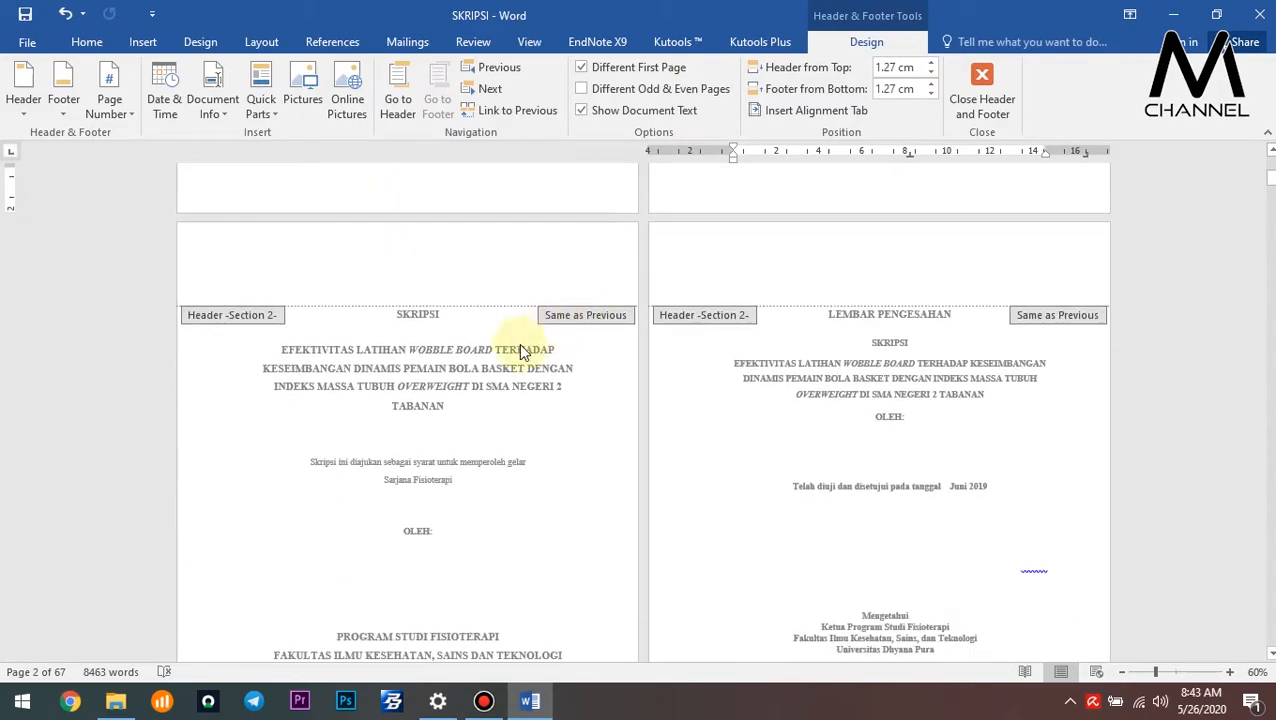
click(574, 268)
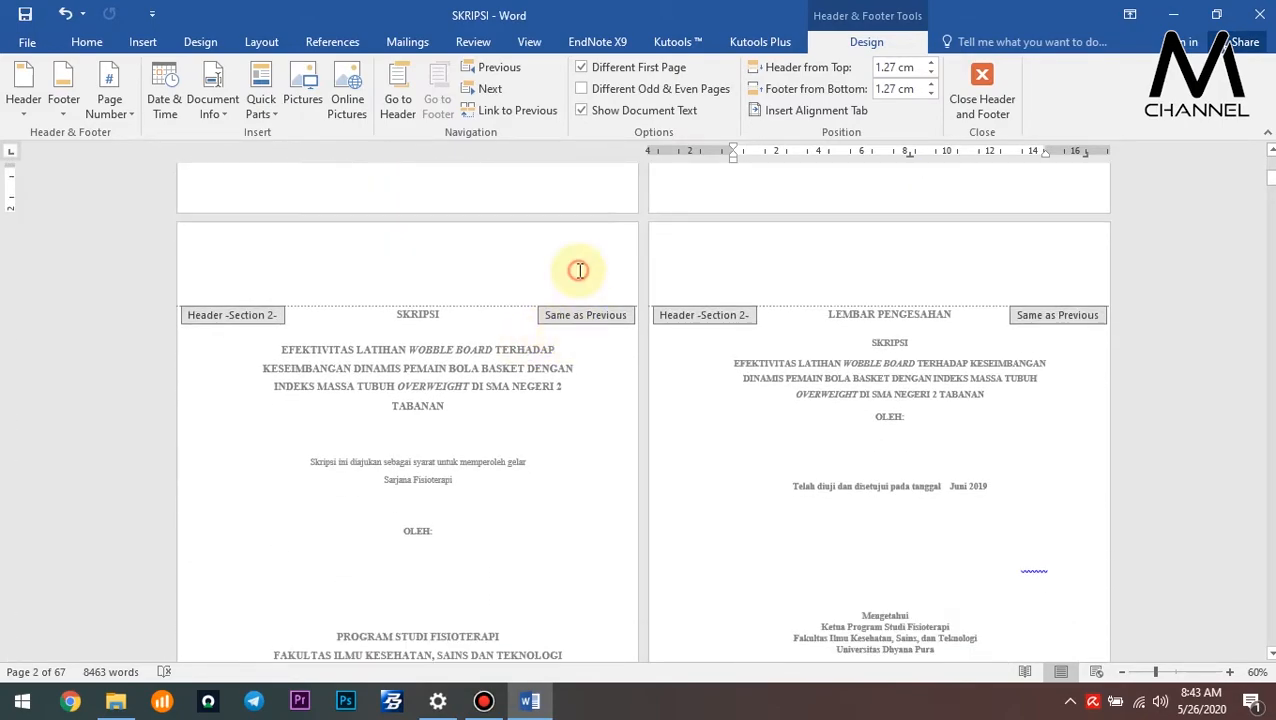
click(530, 112)
scroll(941, 345, down, 13)
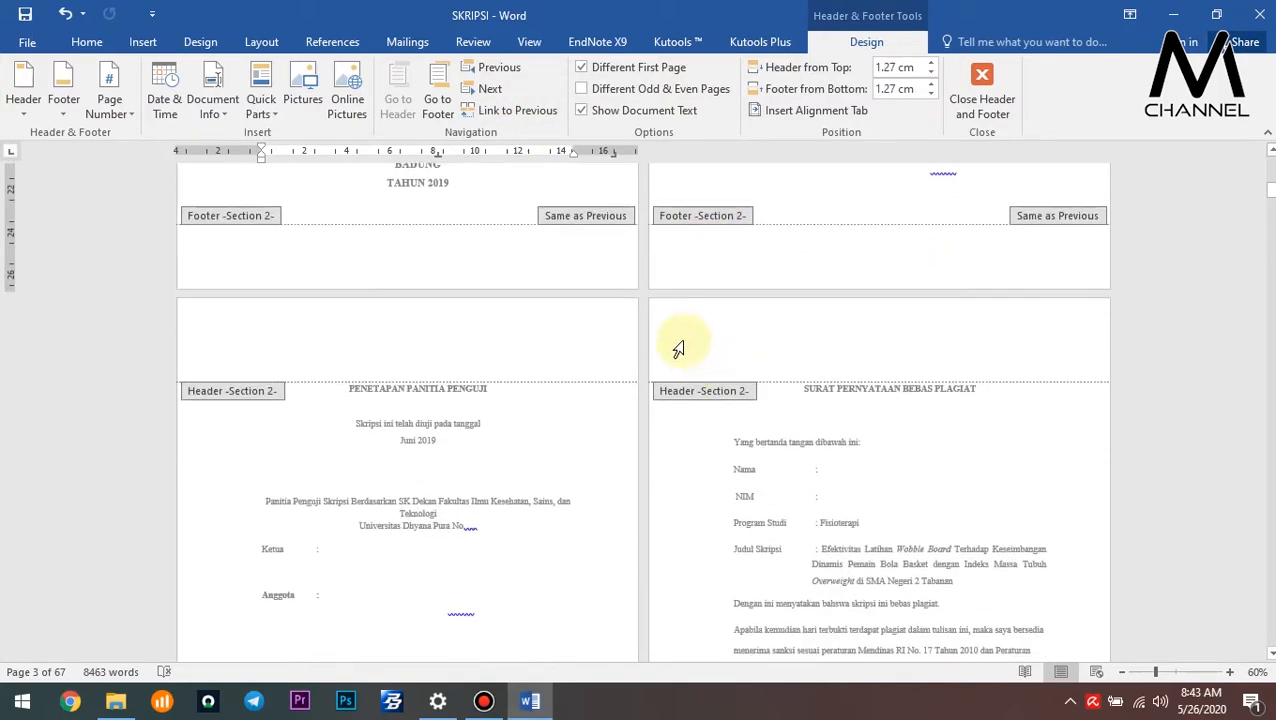
Turn off Link to Previous for the regular footer of section 2 on the third page and check its header and footer labels.
scroll(678, 347, up, 2)
click(587, 330)
click(513, 108)
scroll(651, 305, up, 7)
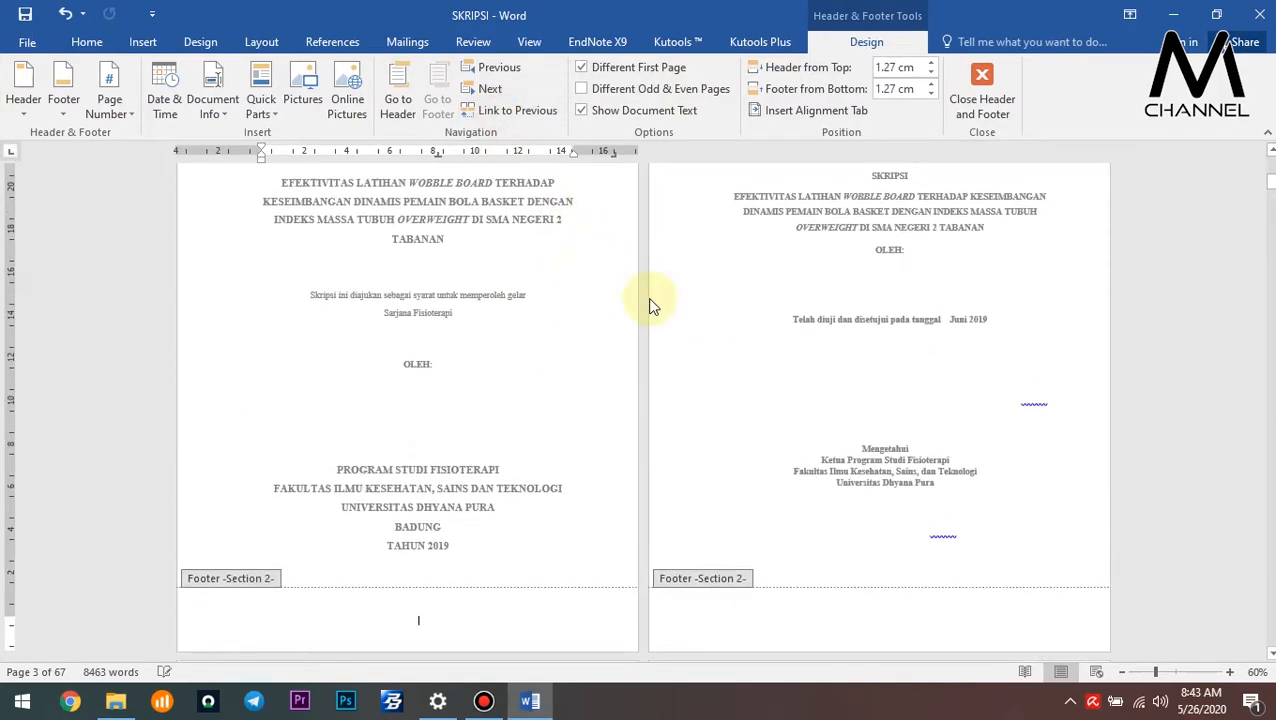
scroll(763, 441, down, 7)
scroll(765, 450, up, 3)
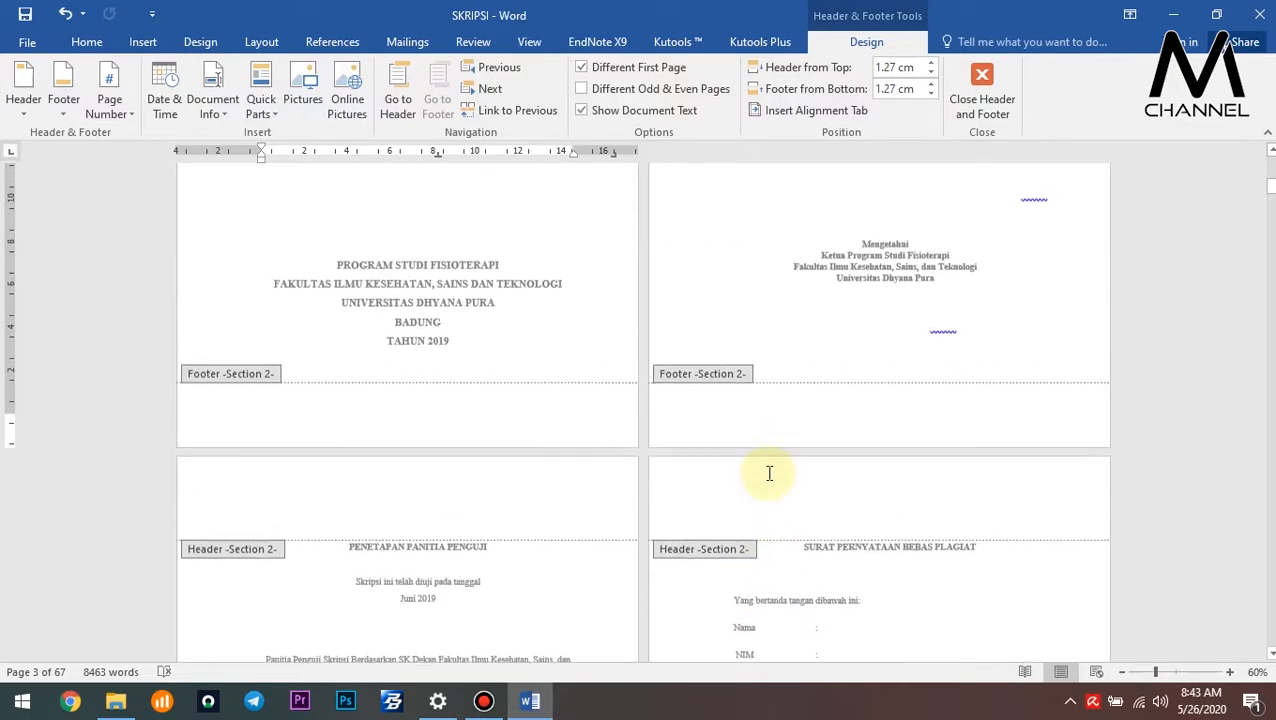
scroll(769, 473, up, 12)
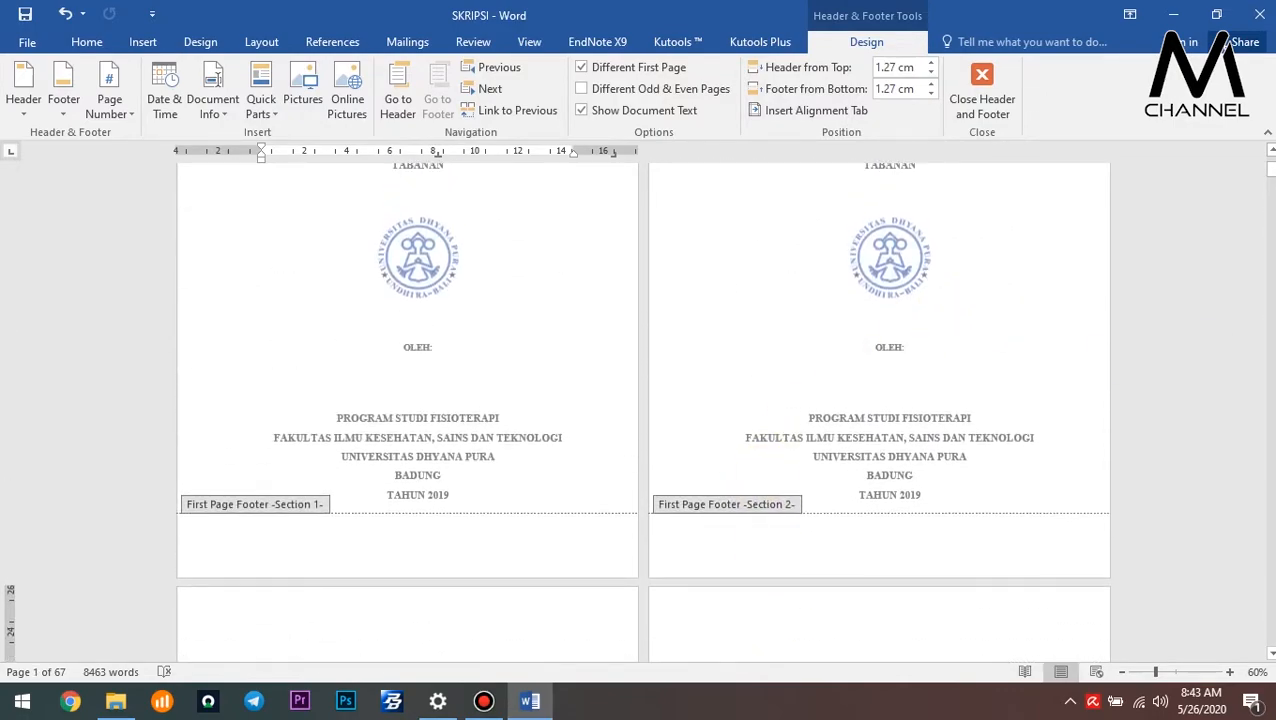
Insert a Next Page section break before the BAB I heading.
drag(1271, 176, 1267, 264)
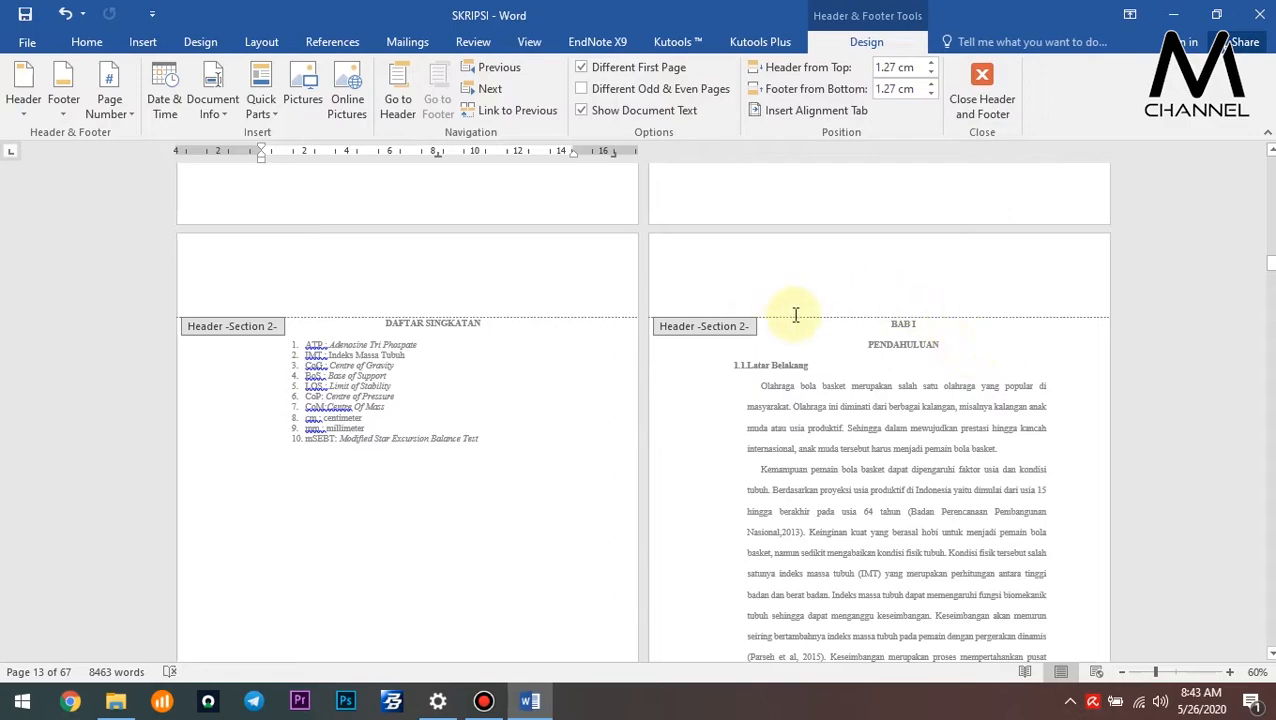
click(866, 333)
double_click(867, 333)
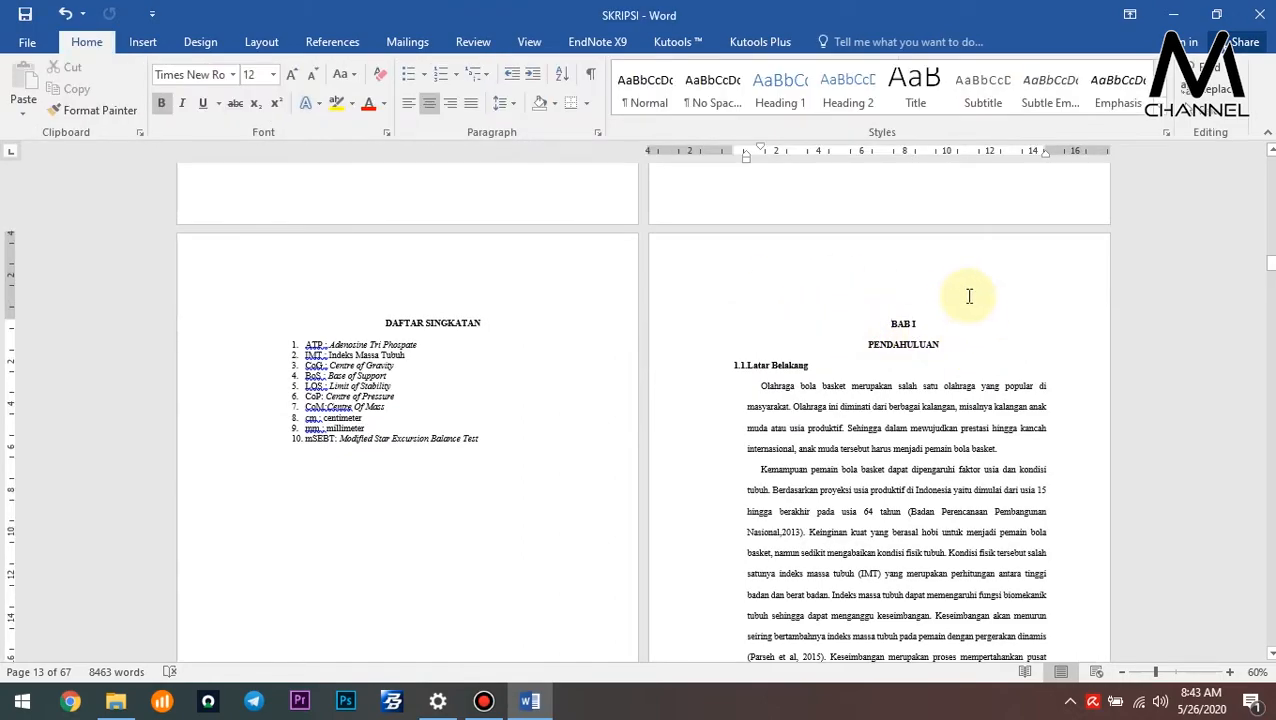
click(892, 323)
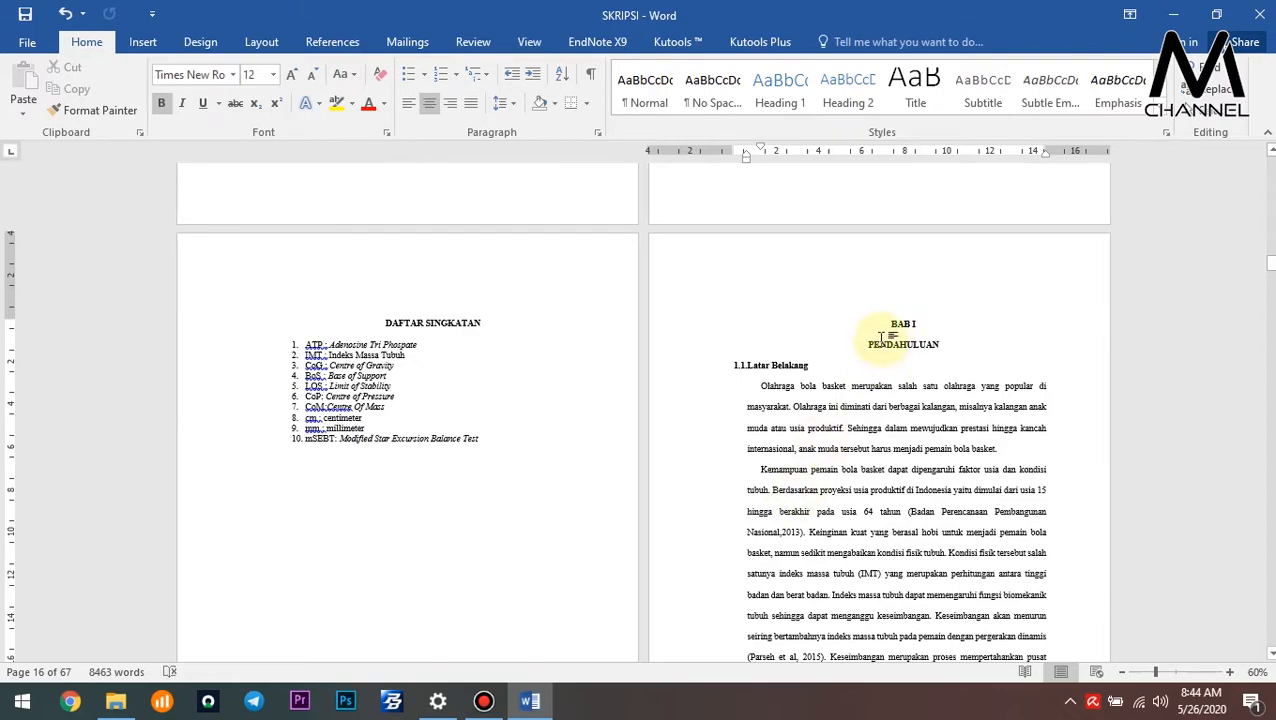
click(262, 42)
click(254, 72)
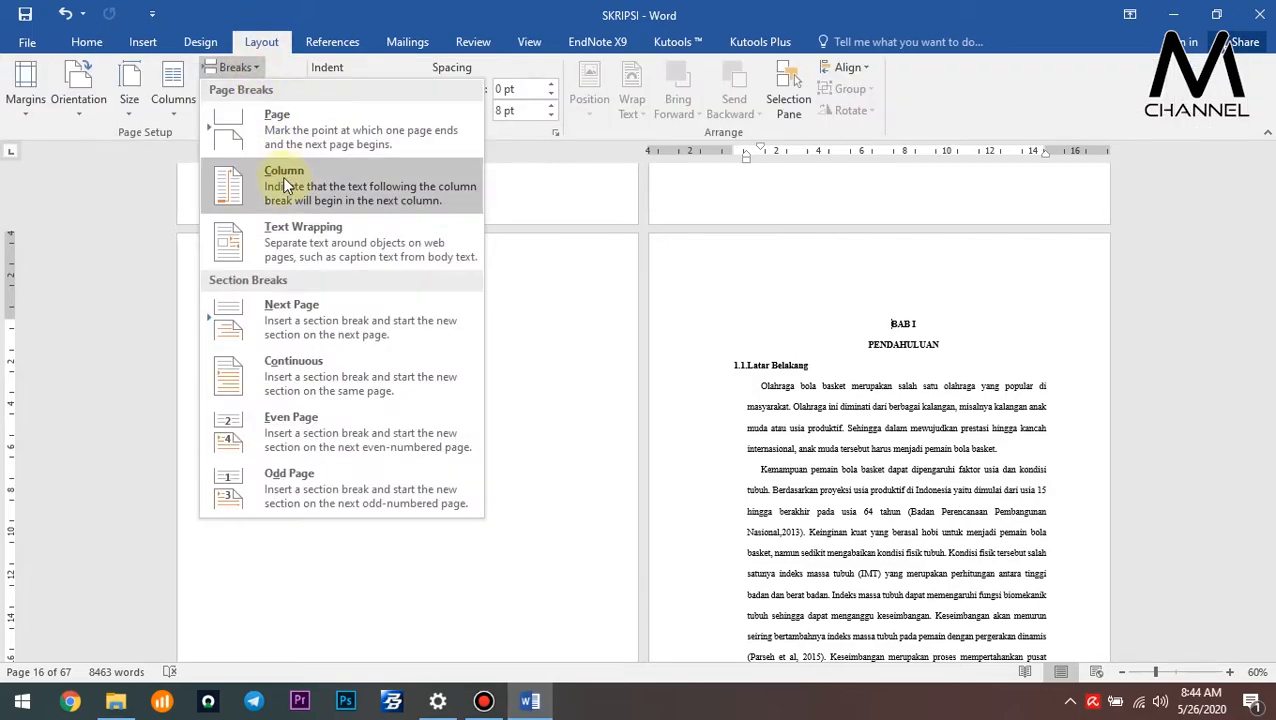
click(308, 324)
Turn off Link to Previous for both the first page header and the first page footer of section 3.
double_click(798, 281)
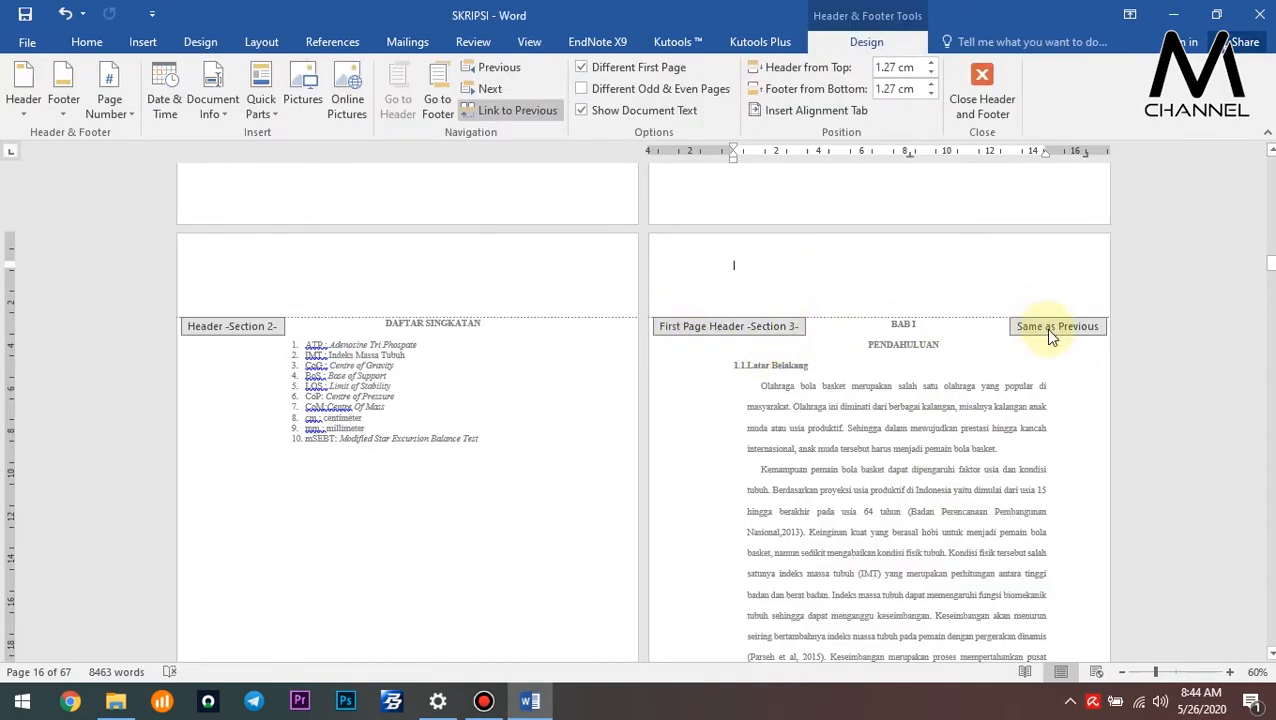
click(517, 121)
double_click(860, 317)
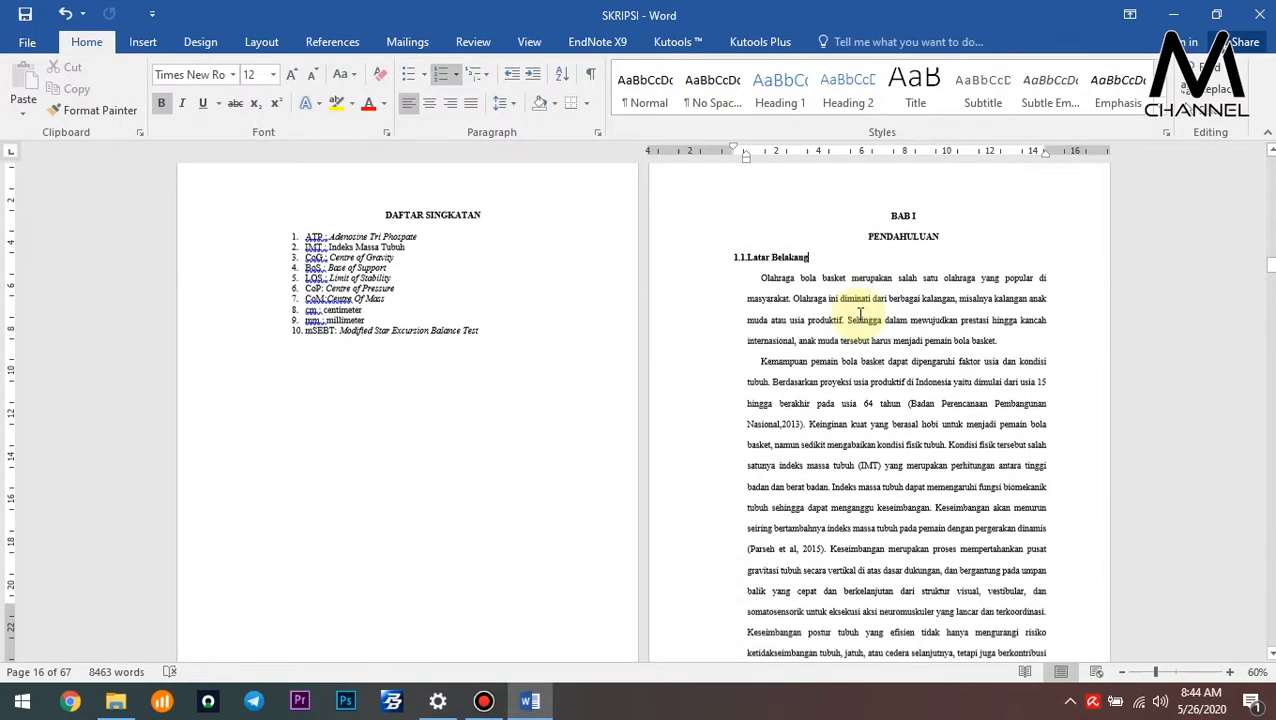
scroll(881, 582, down, 3)
double_click(878, 546)
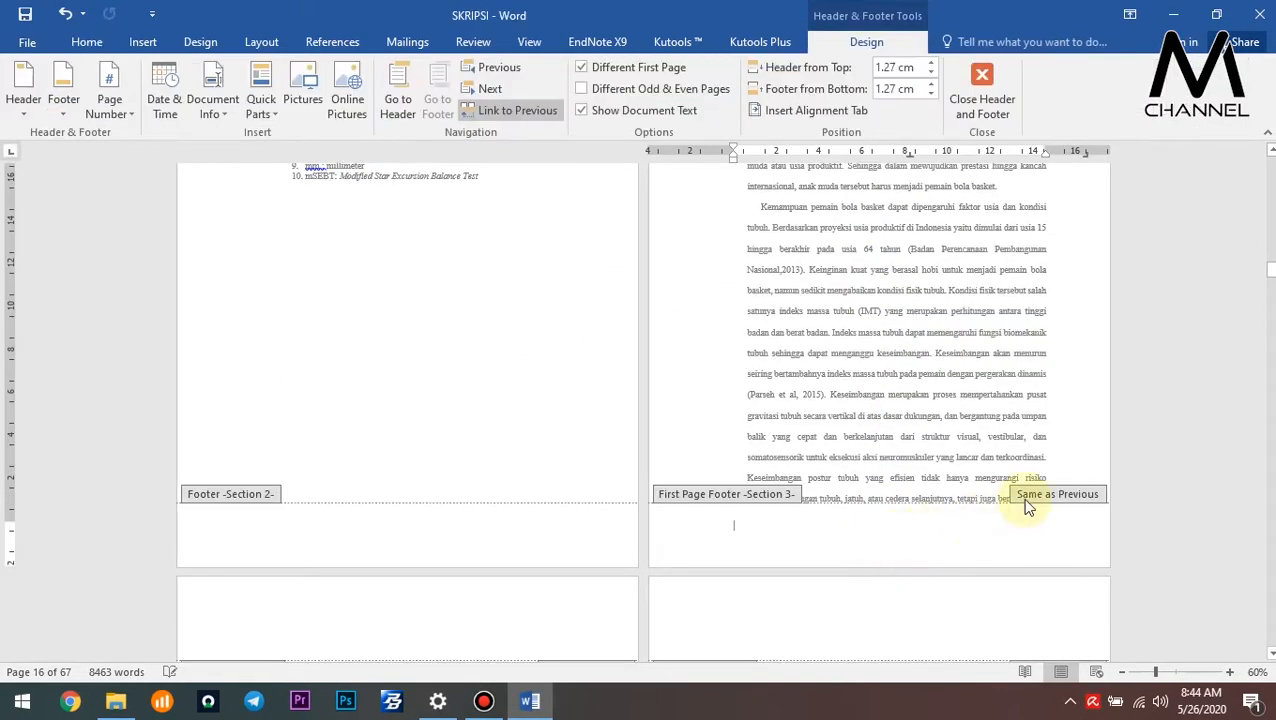
click(517, 111)
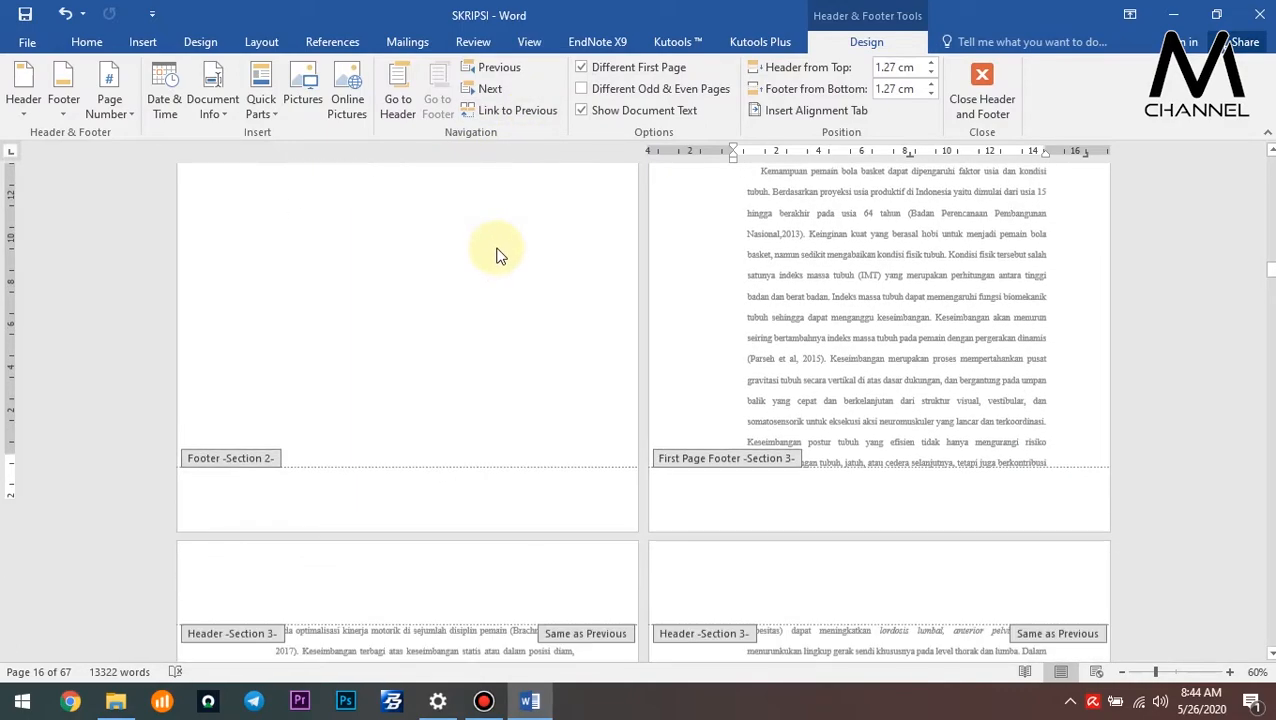
Turn off Link to Previous for the regular header and the regular footer of section 3.
scroll(500, 255, down, 5)
click(534, 347)
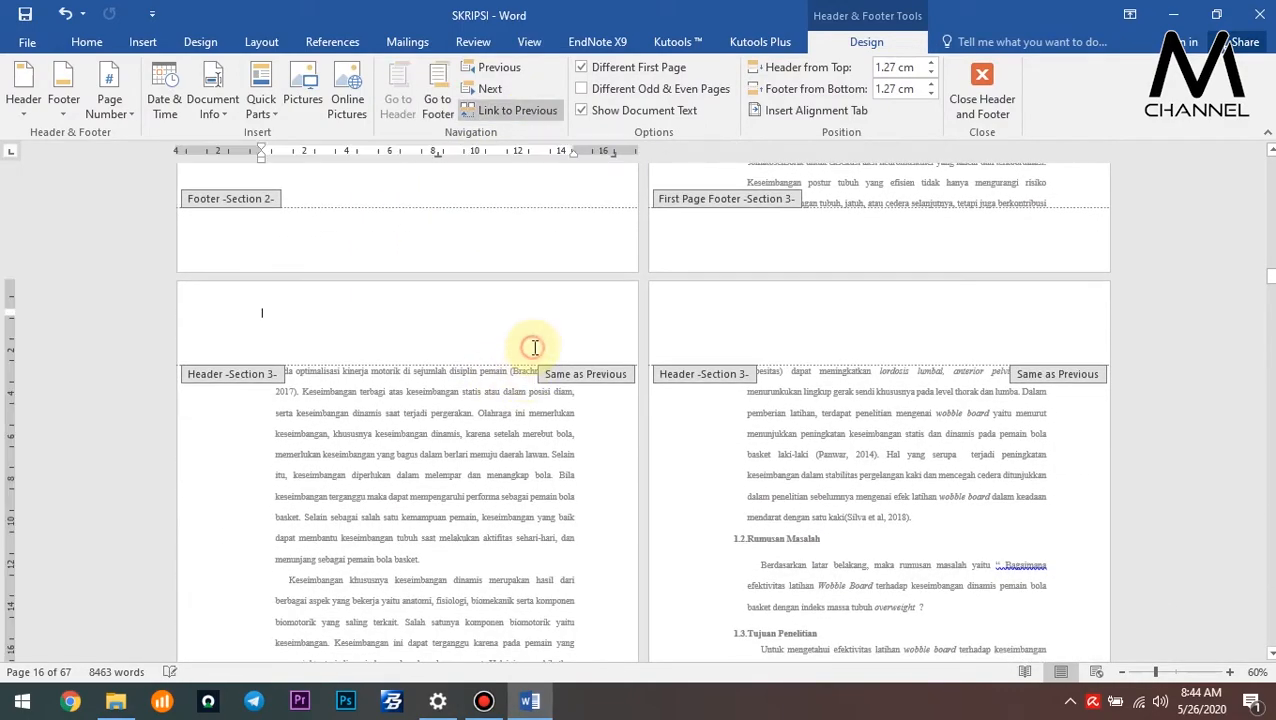
click(520, 111)
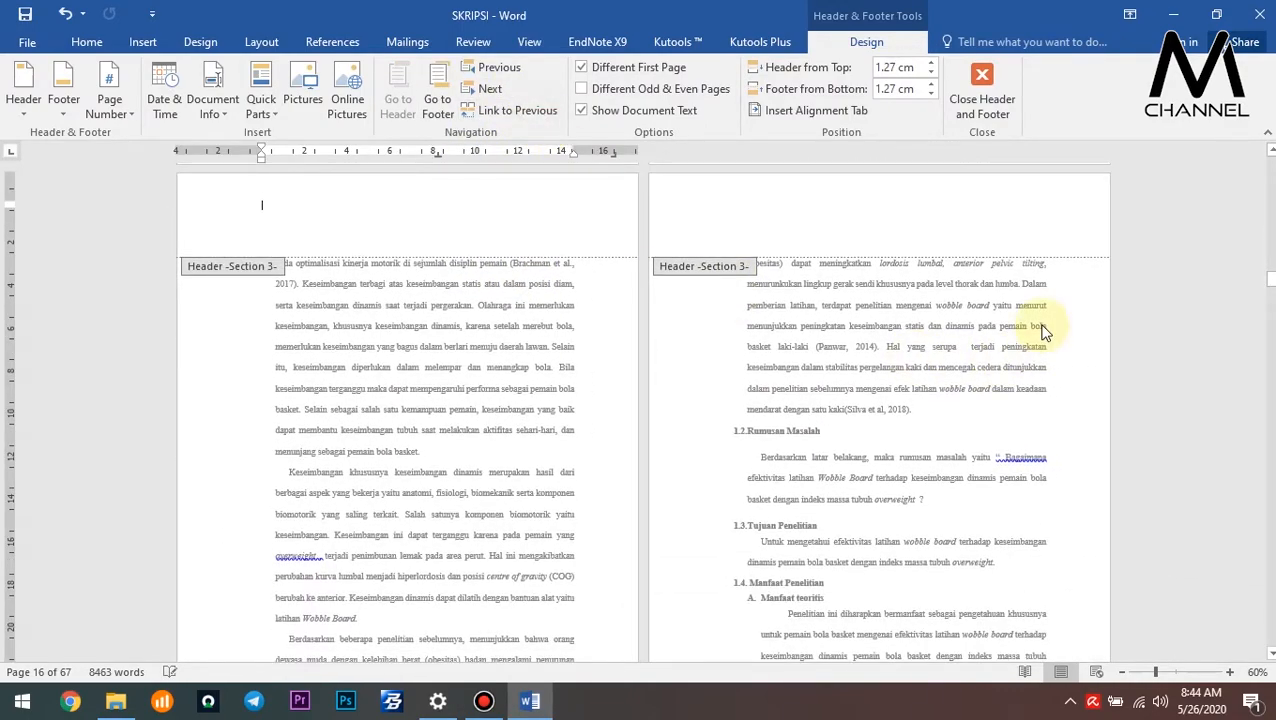
scroll(650, 310, down, 5)
click(561, 461)
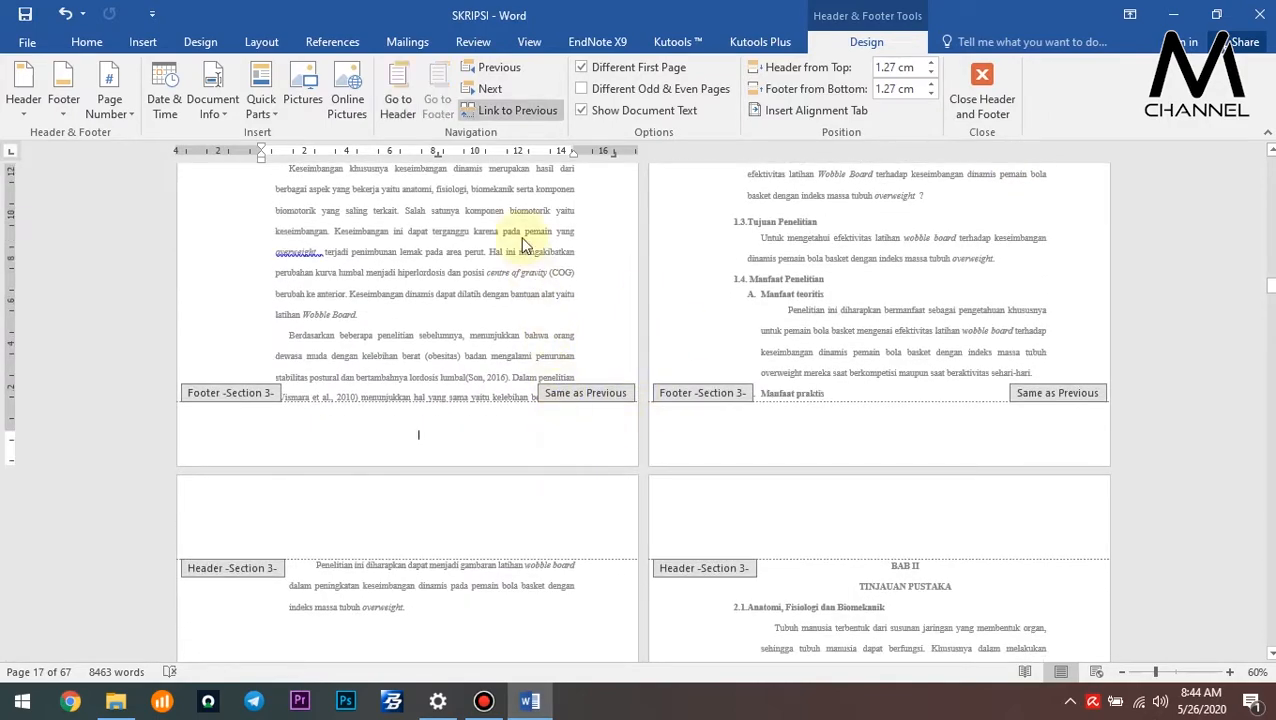
click(515, 111)
scroll(626, 330, down, 5)
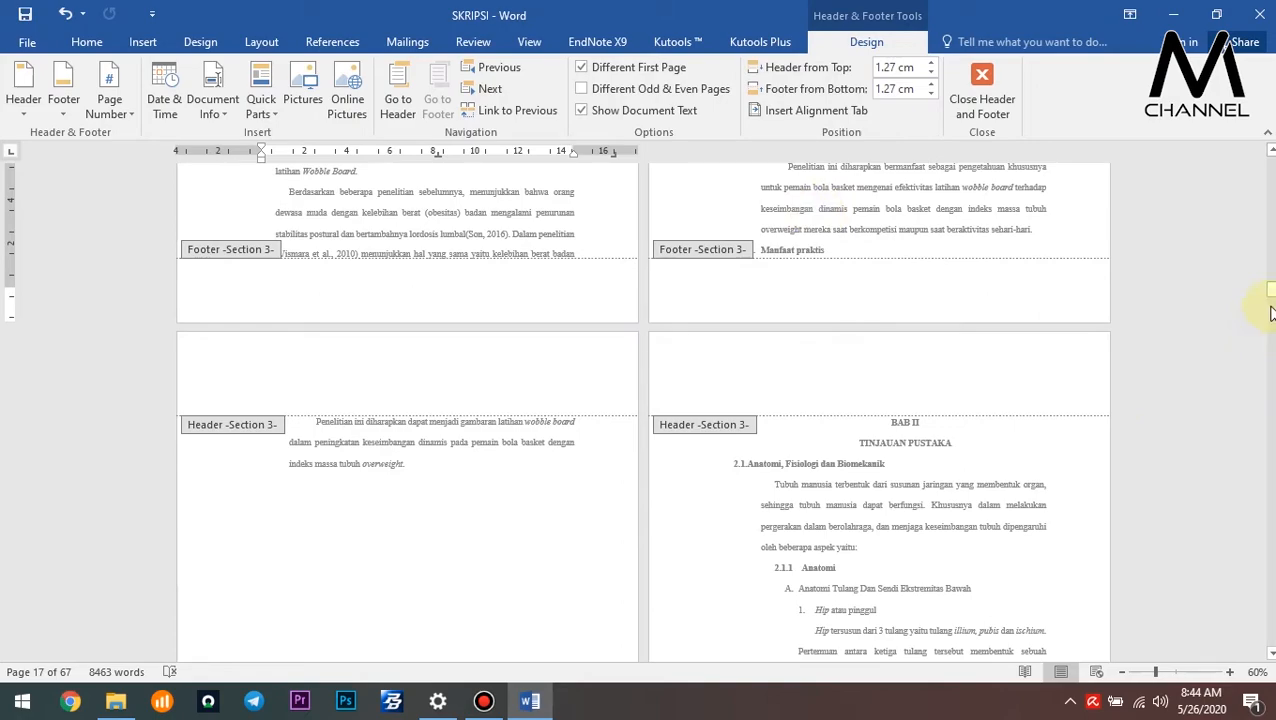
Insert a Next Page section break before the BAB II heading.
mouse_move(1270, 293)
mouse_down()
mouse_move(1270, 397)
mouse_move(1270, 291)
mouse_up()
scroll(1270, 384, up, 6)
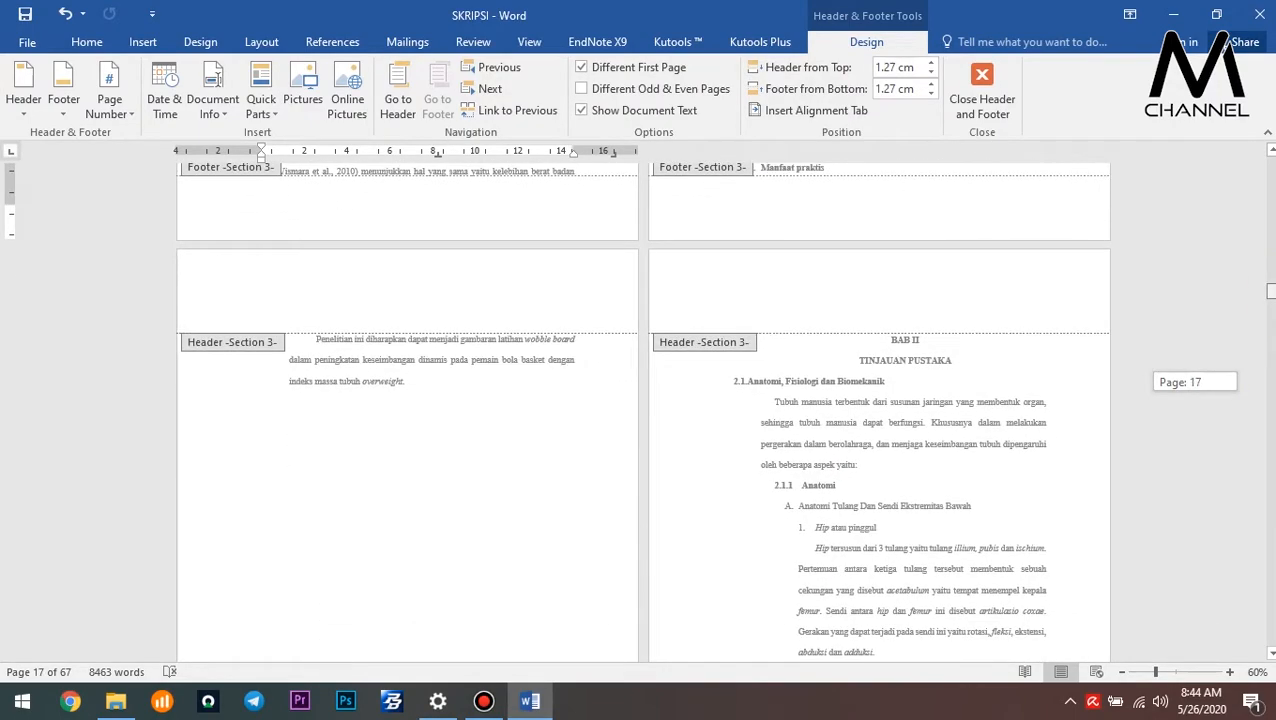
double_click(875, 352)
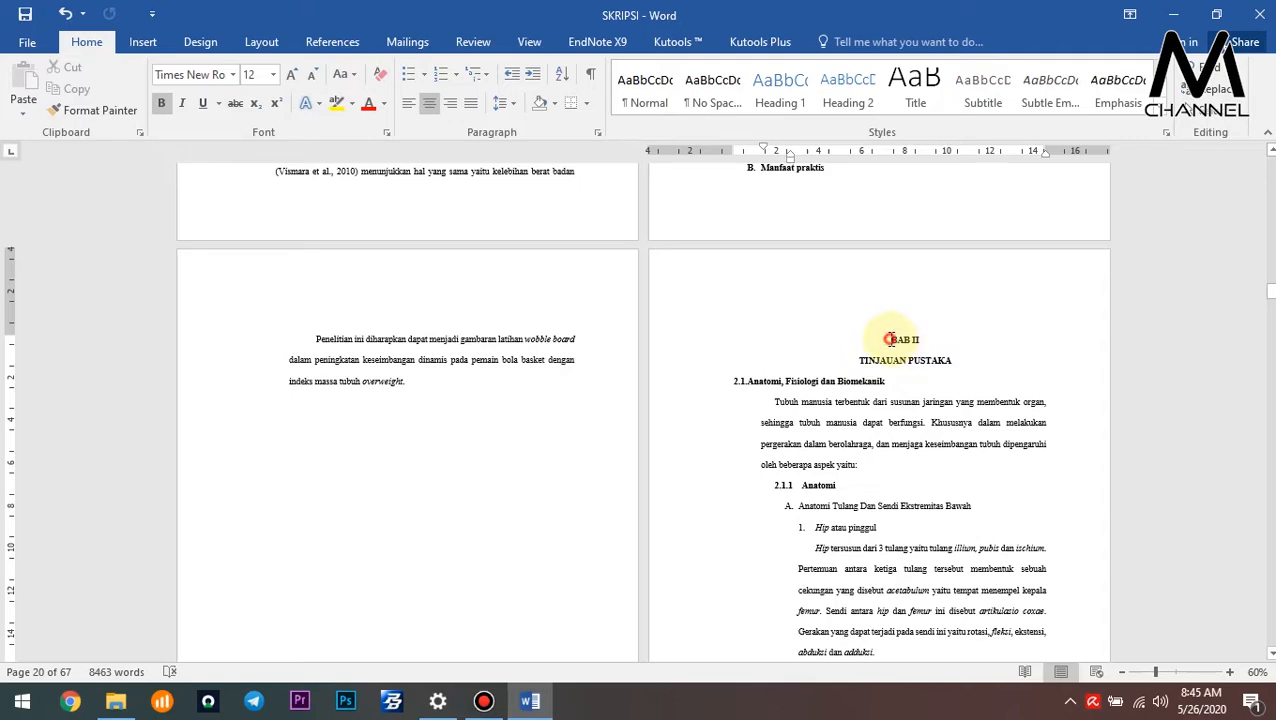
click(252, 43)
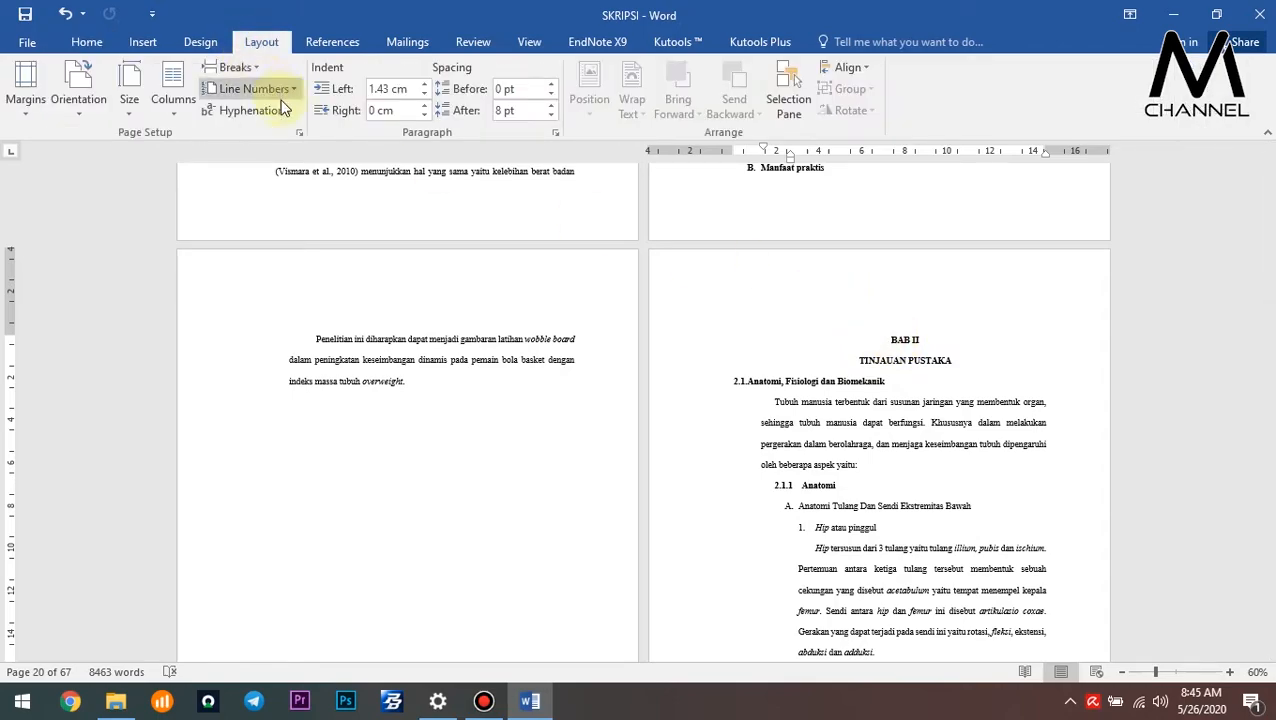
click(232, 67)
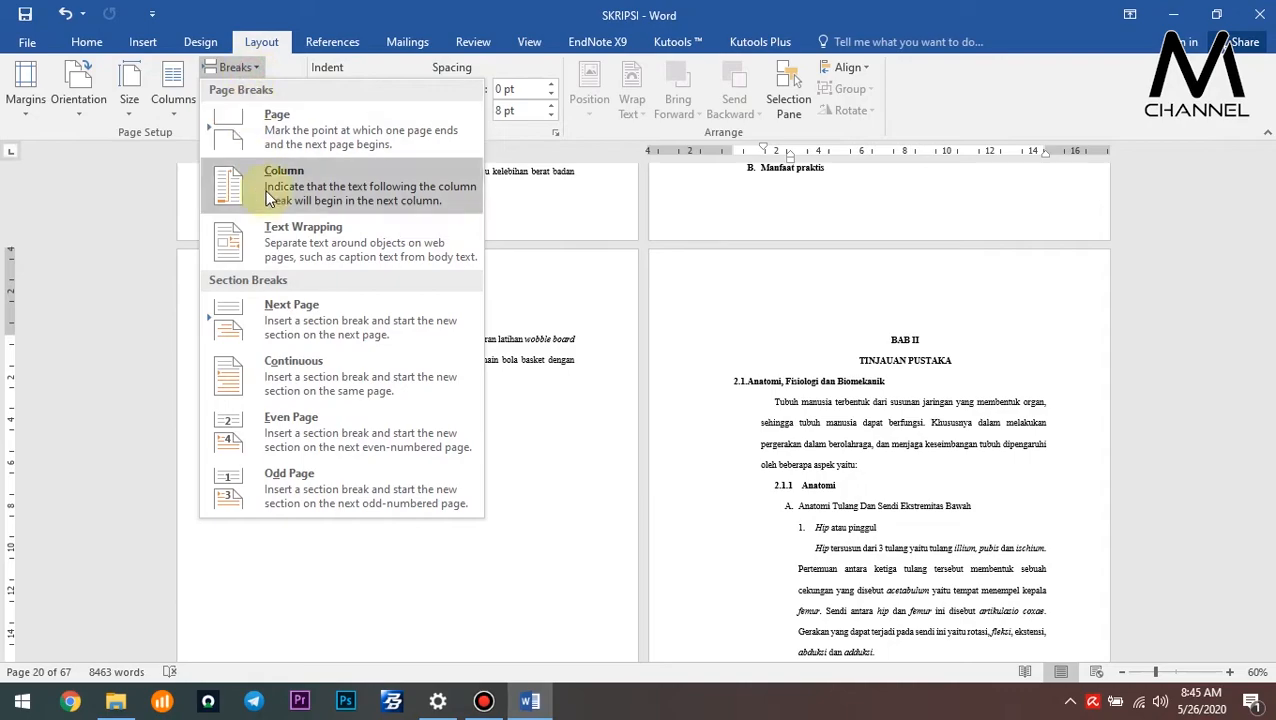
click(323, 319)
double_click(794, 339)
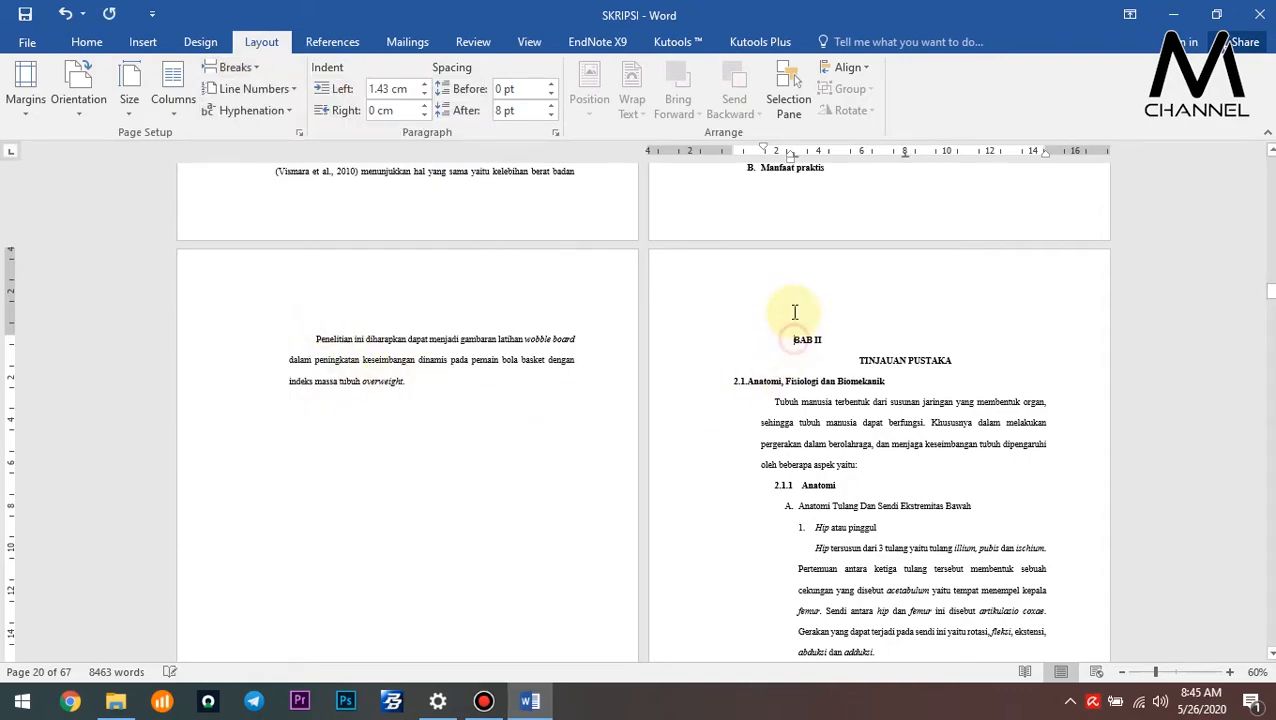
Turn off Link to Previous for both the first page header and the first page footer of section 4.
double_click(791, 308)
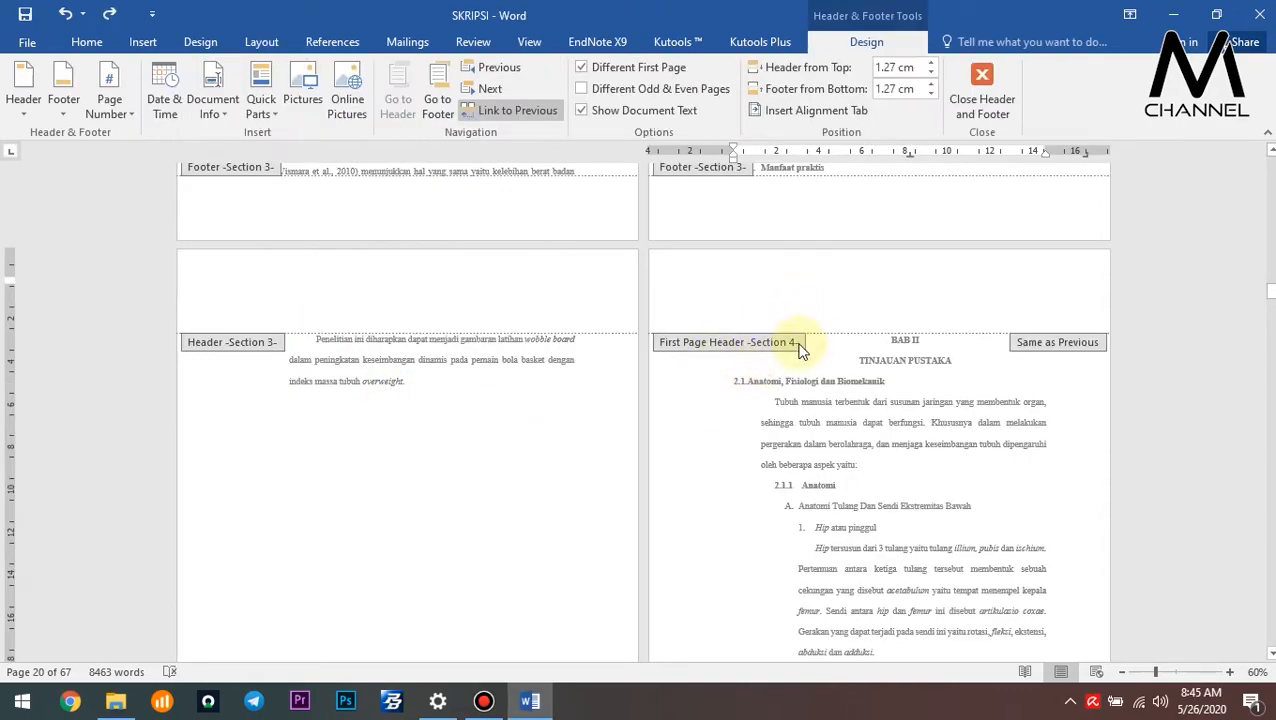
click(525, 112)
scroll(703, 455, down, 10)
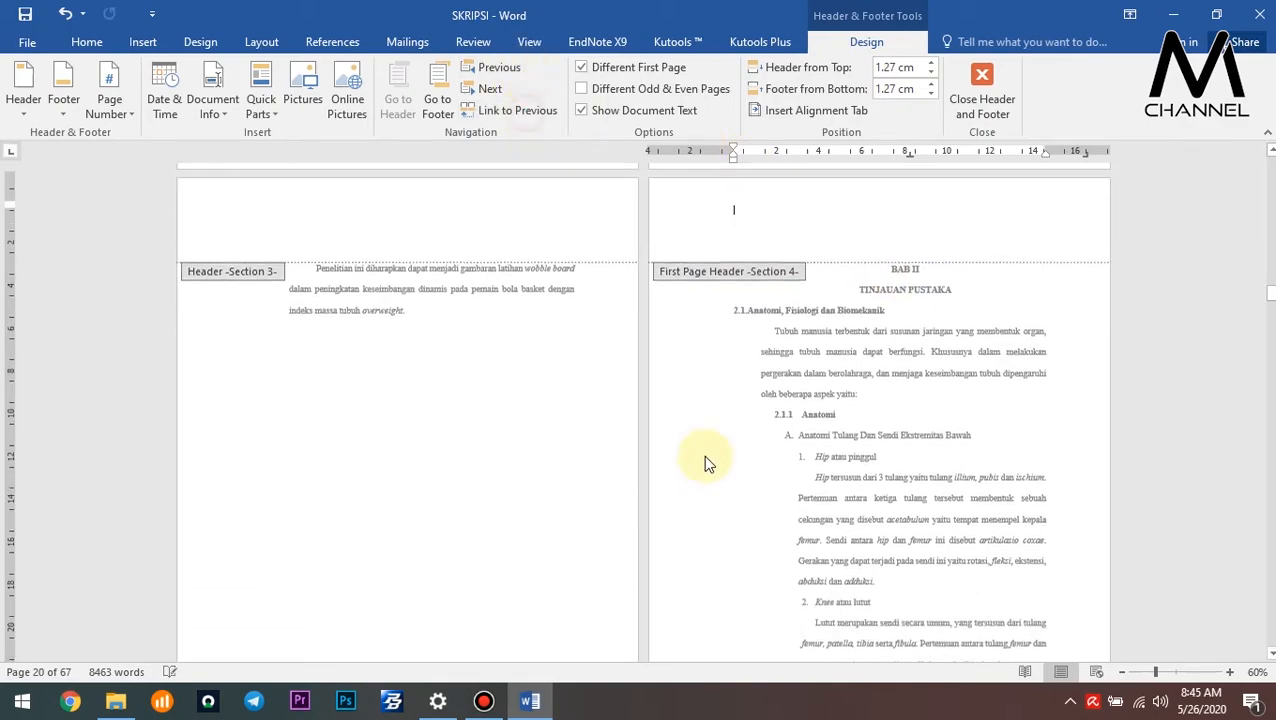
click(843, 414)
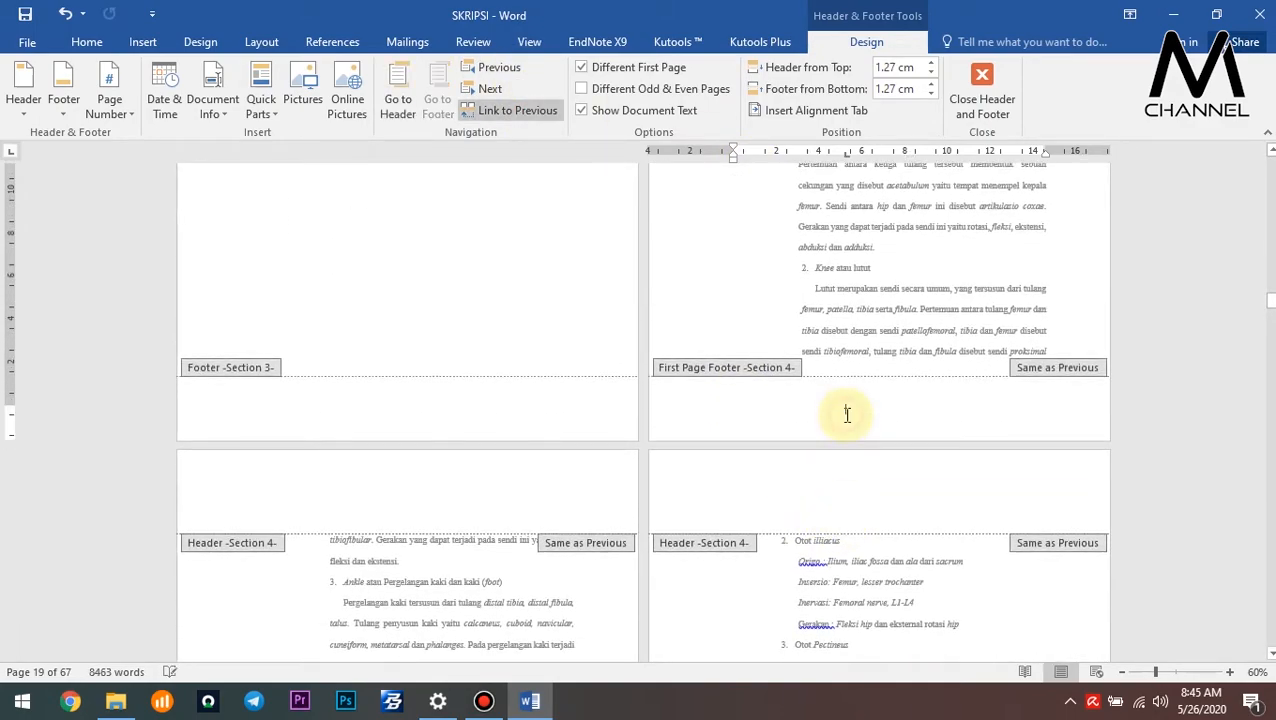
click(508, 113)
Turn off Link to Previous for the regular header and the regular footer of section 4.
scroll(906, 399, down, 5)
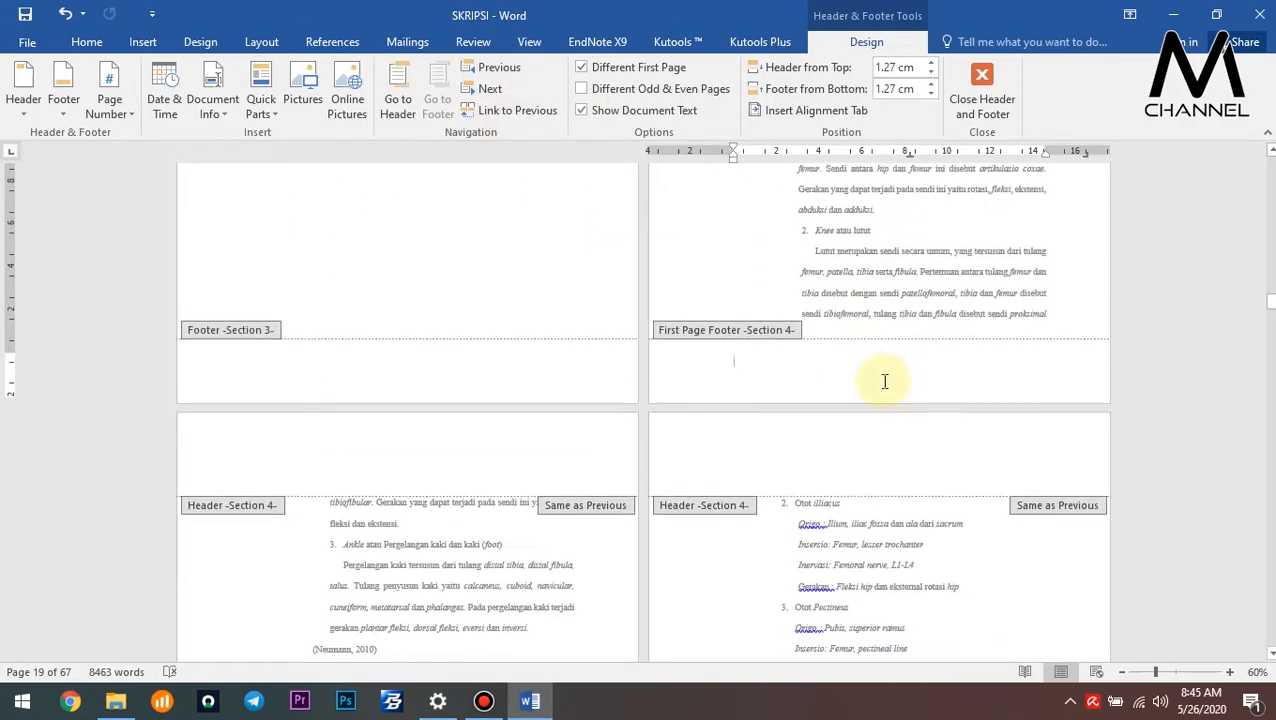
click(447, 329)
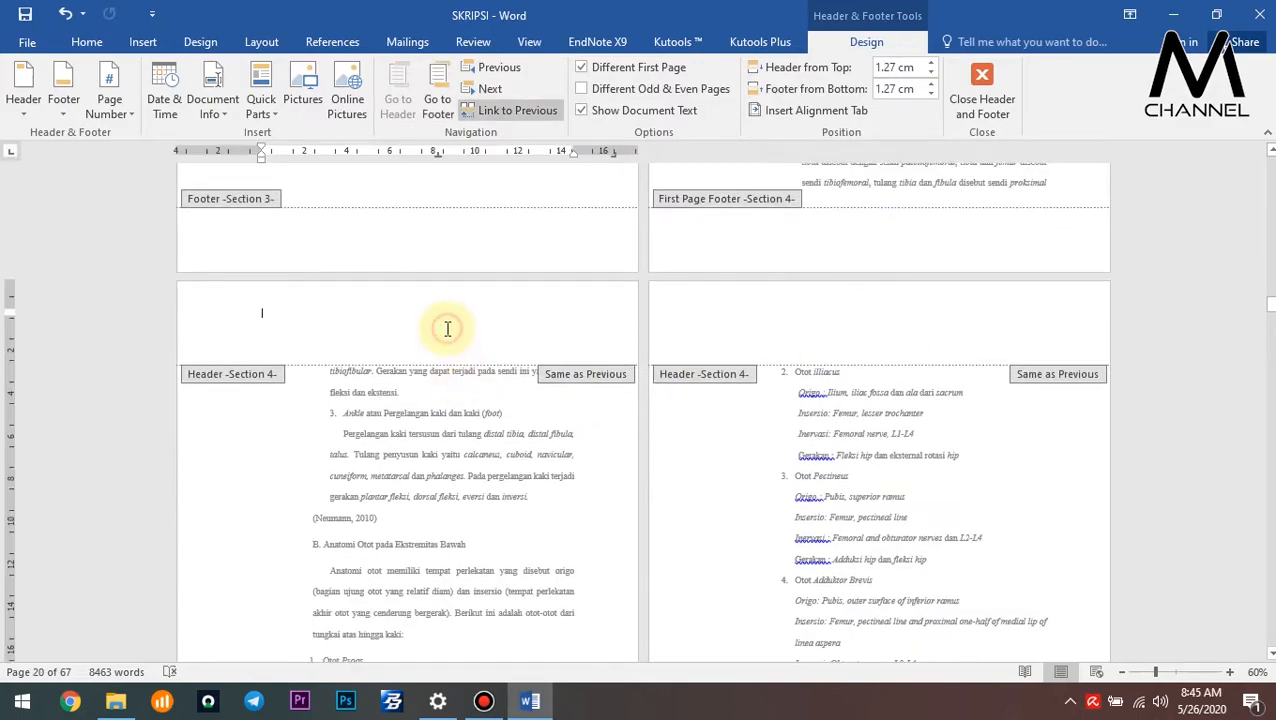
click(519, 113)
scroll(840, 335, down, 5)
click(584, 462)
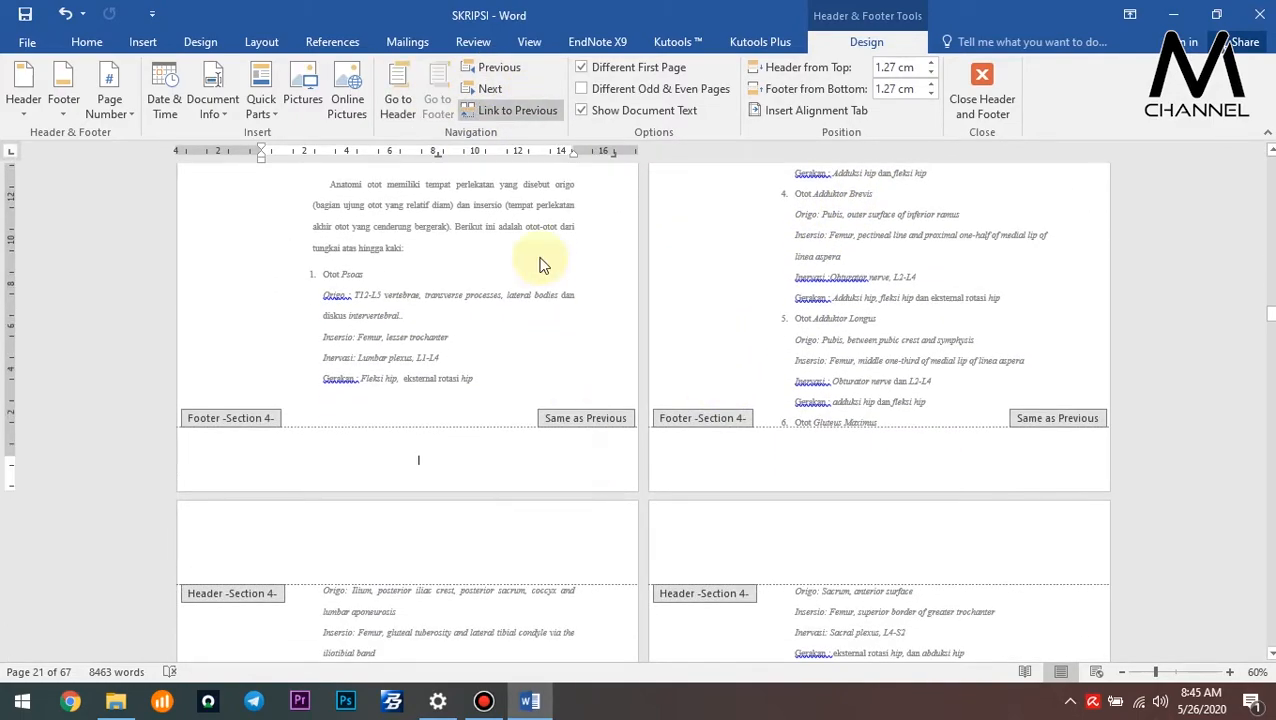
click(519, 112)
scroll(672, 337, down, 5)
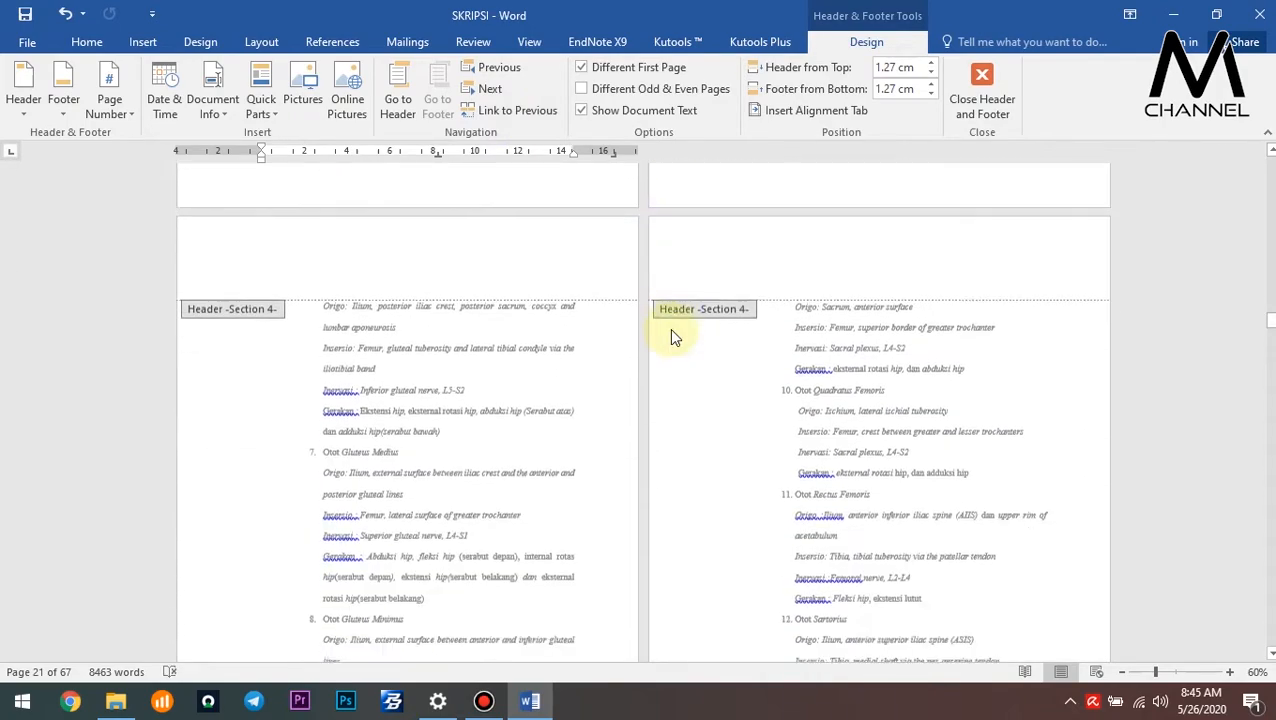
scroll(672, 337, down, 3)
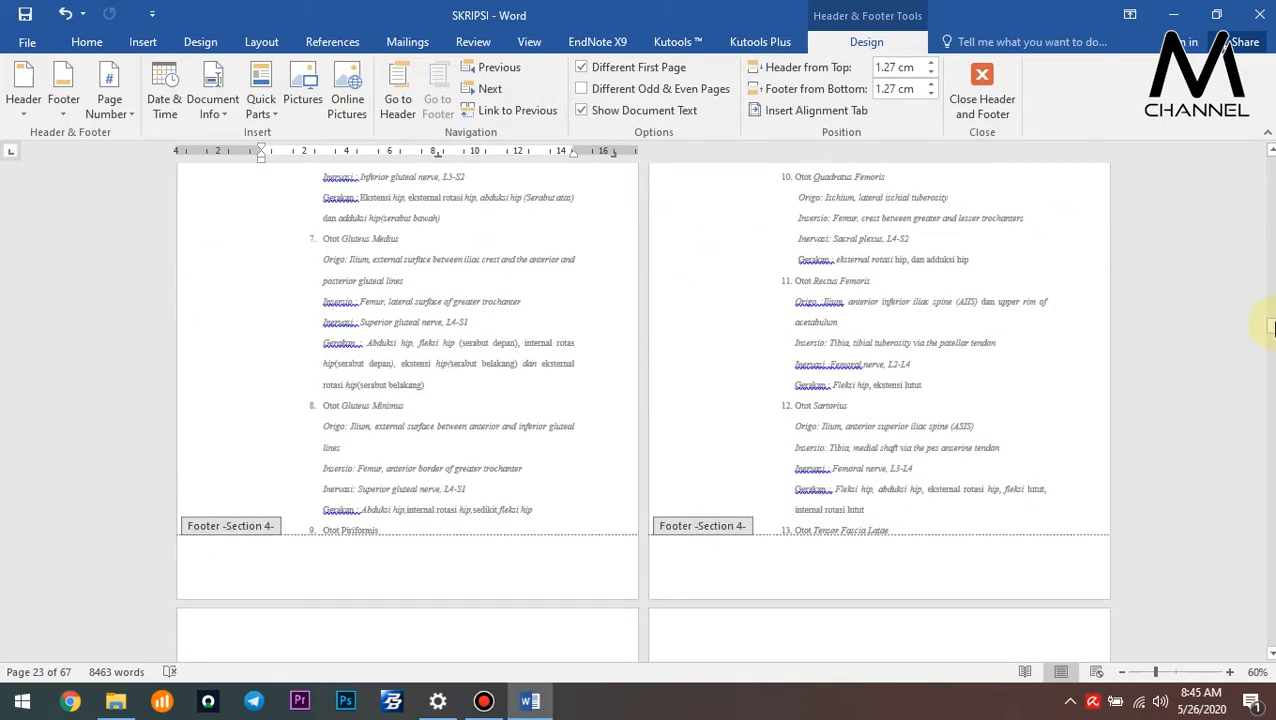
Examine the BAB III chapter and the labels of its first page and regular headers and footers.
drag(1270, 328, 1270, 590)
click(308, 398)
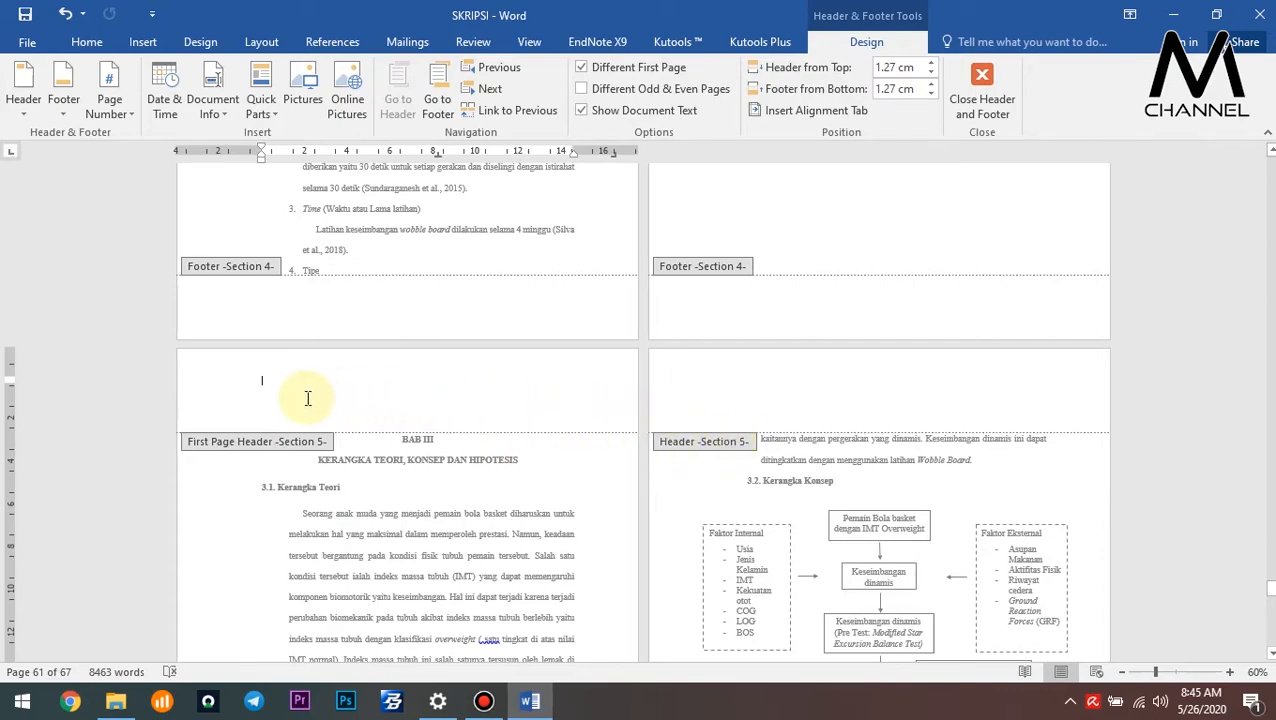
double_click(350, 458)
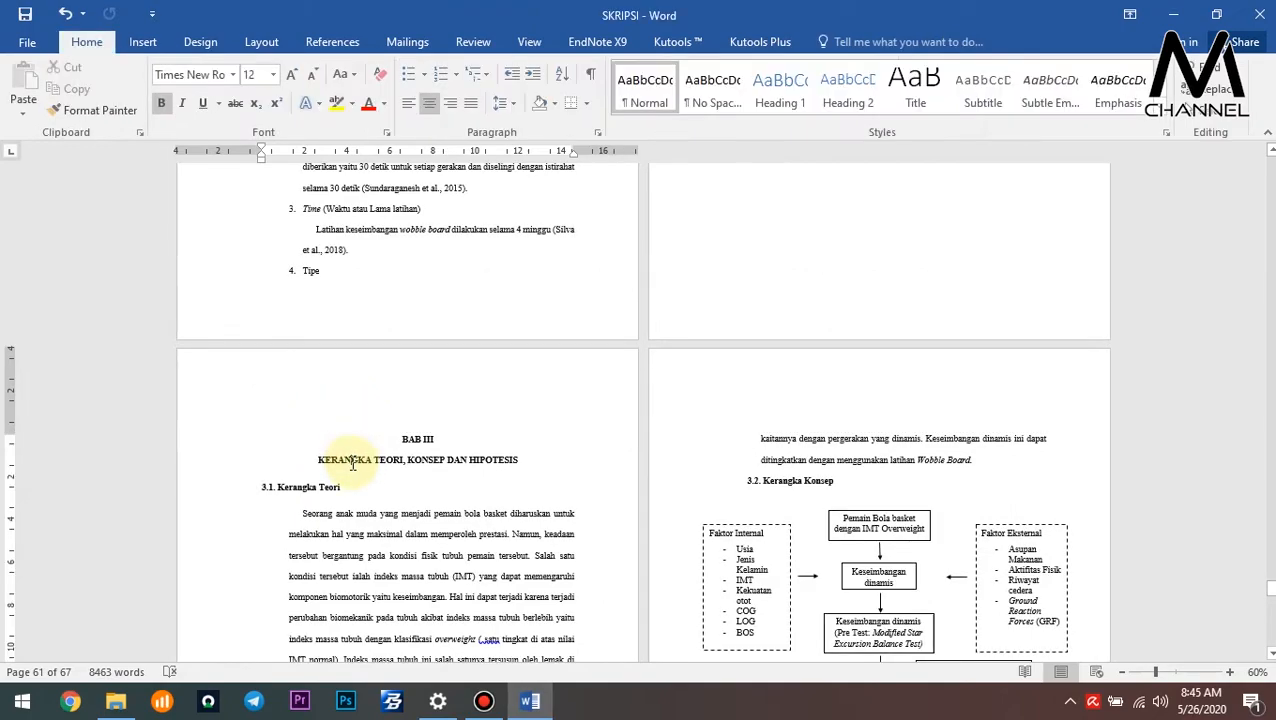
scroll(347, 434, down, 5)
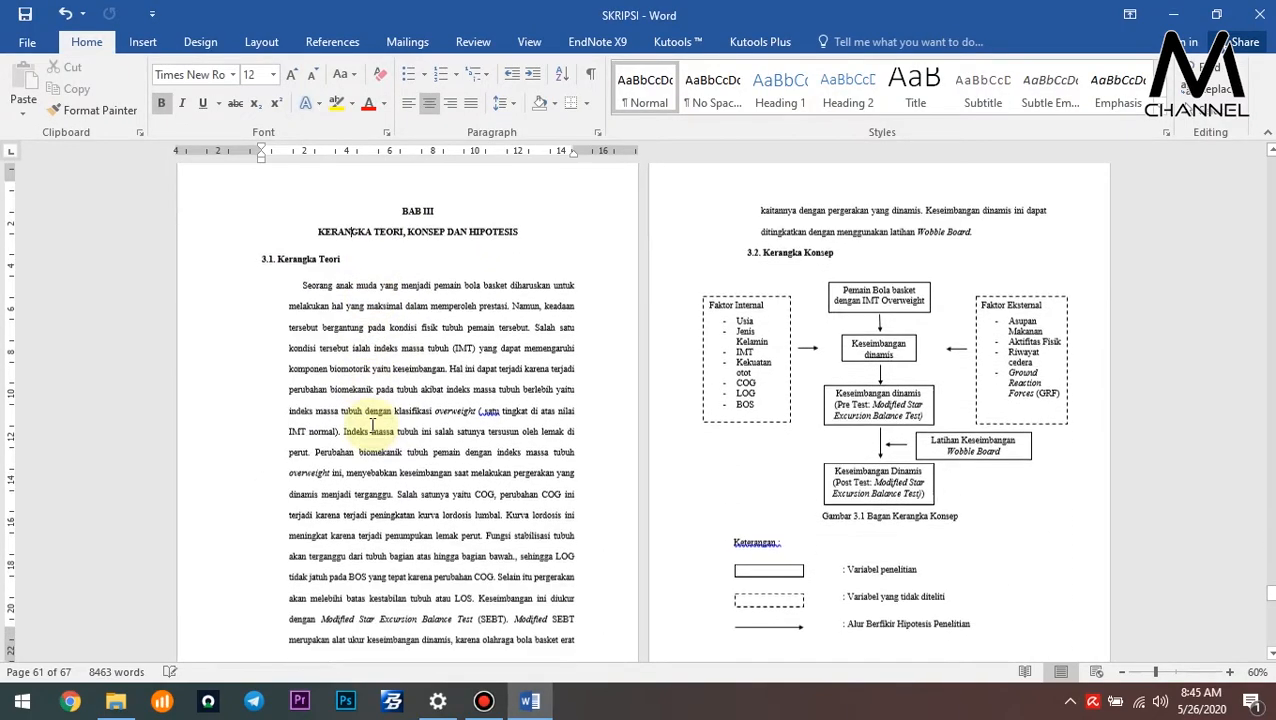
scroll(367, 358, down, 10)
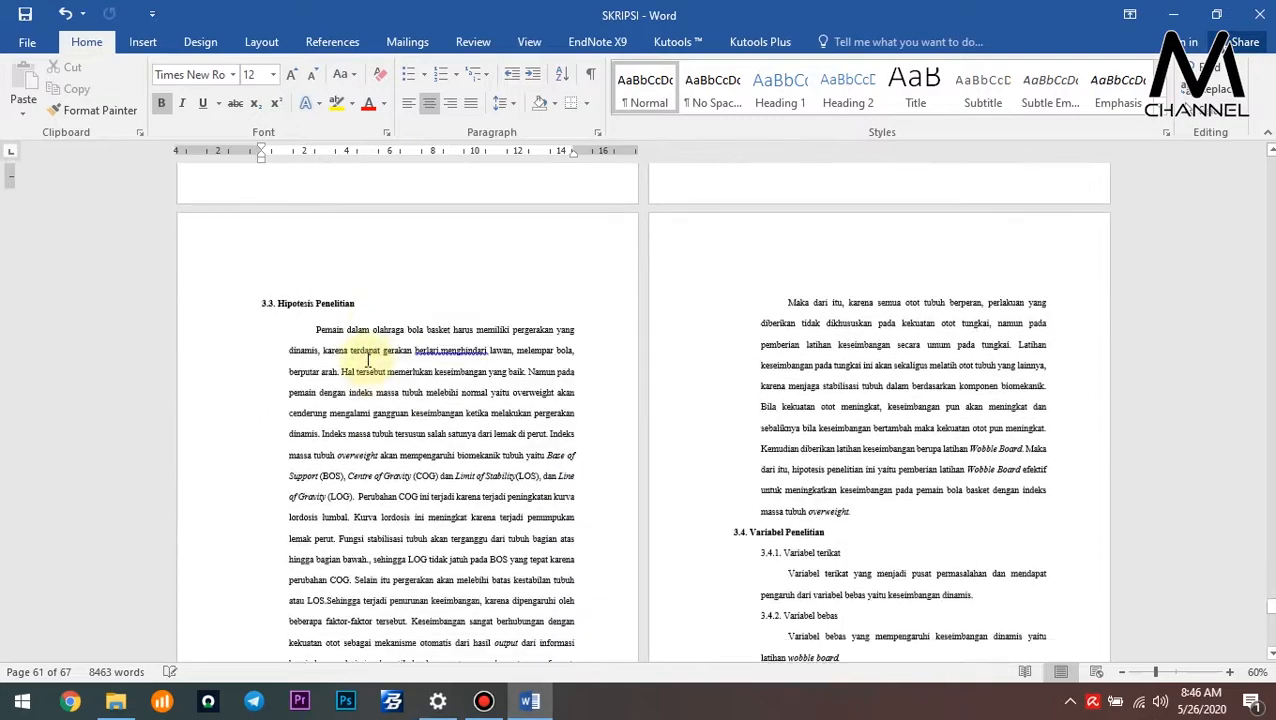
scroll(367, 358, up, 10)
scroll(367, 358, up, 4)
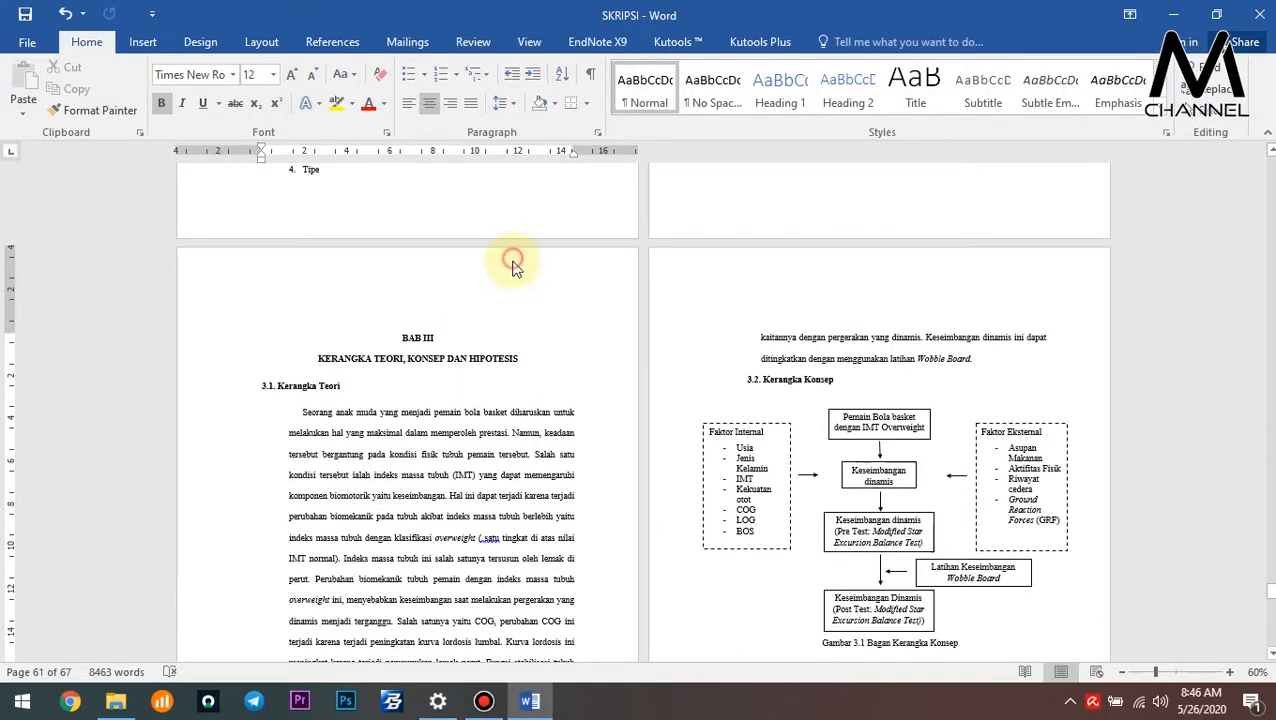
double_click(563, 304)
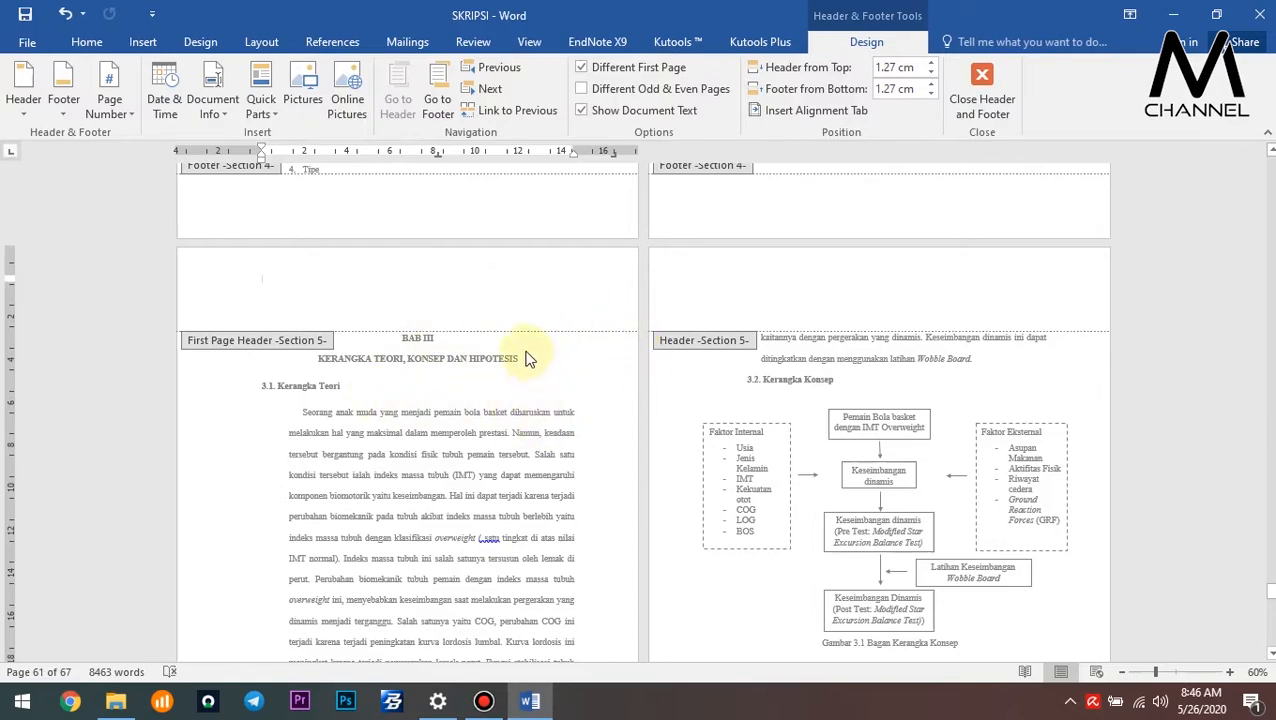
scroll(589, 347, down, 6)
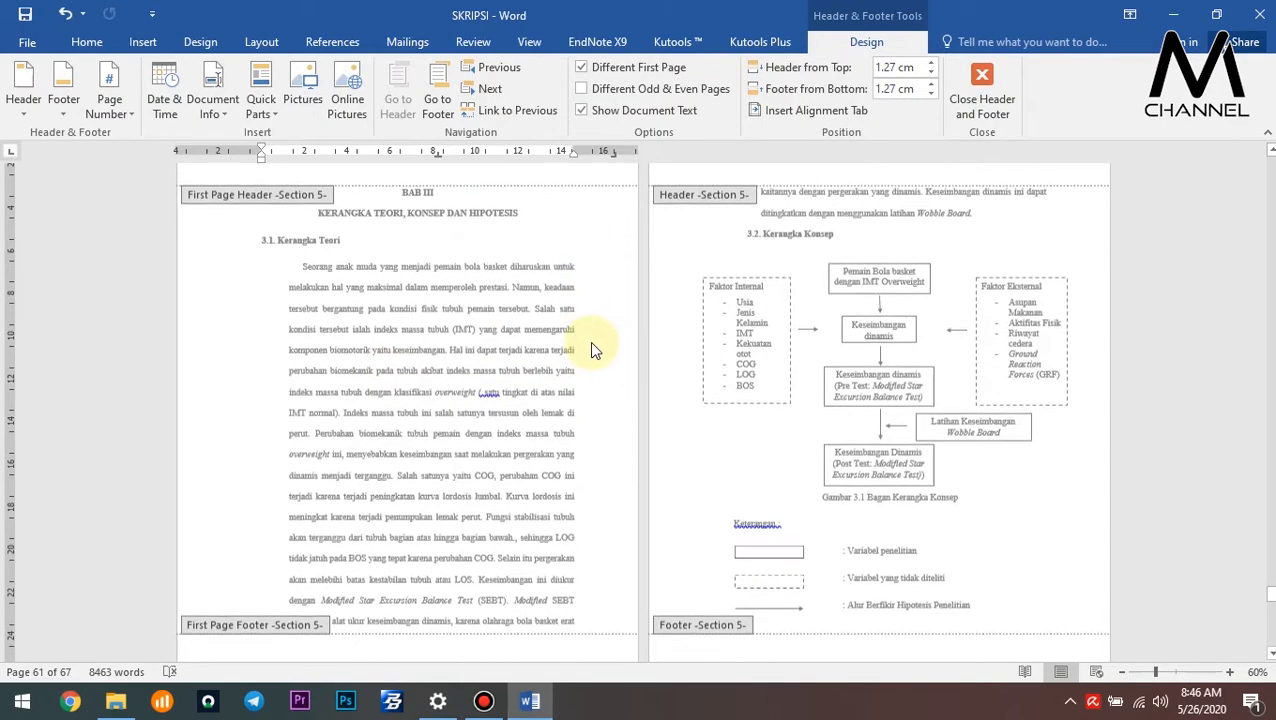
Leave header editing and insert an extra Next Page section break before the BAB III heading.
scroll(521, 488, down, 13)
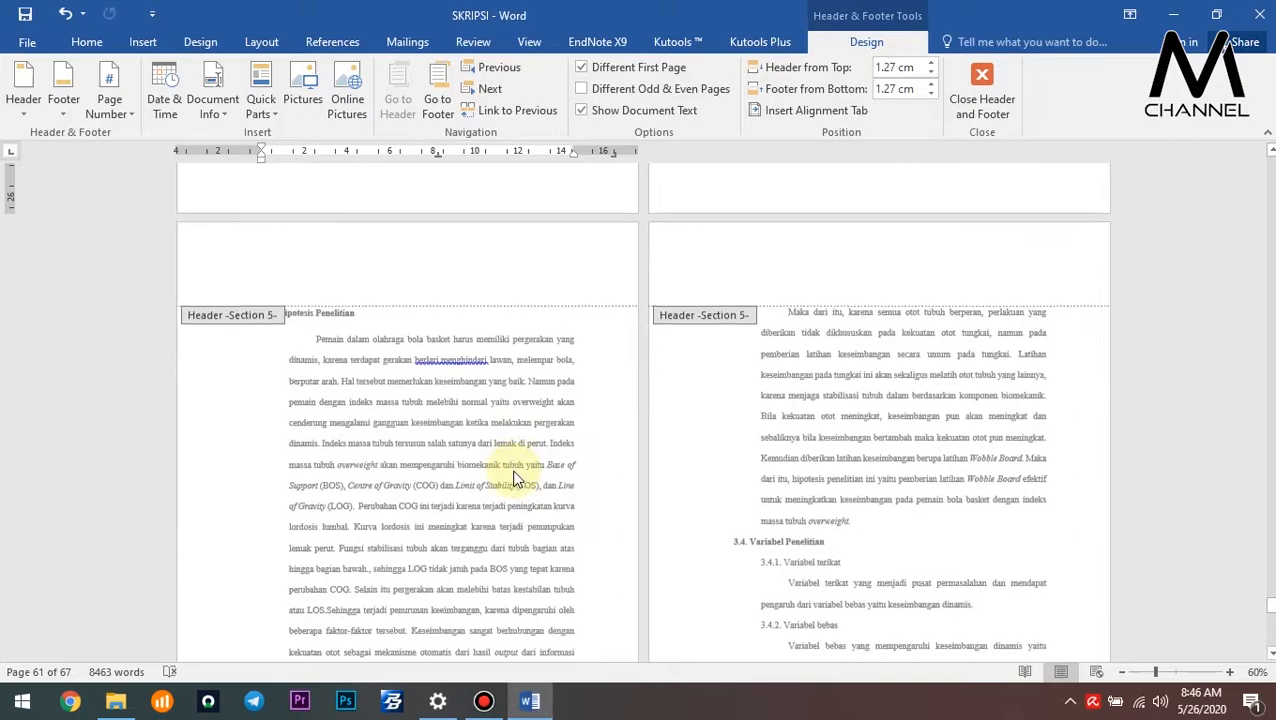
scroll(510, 468, down, 5)
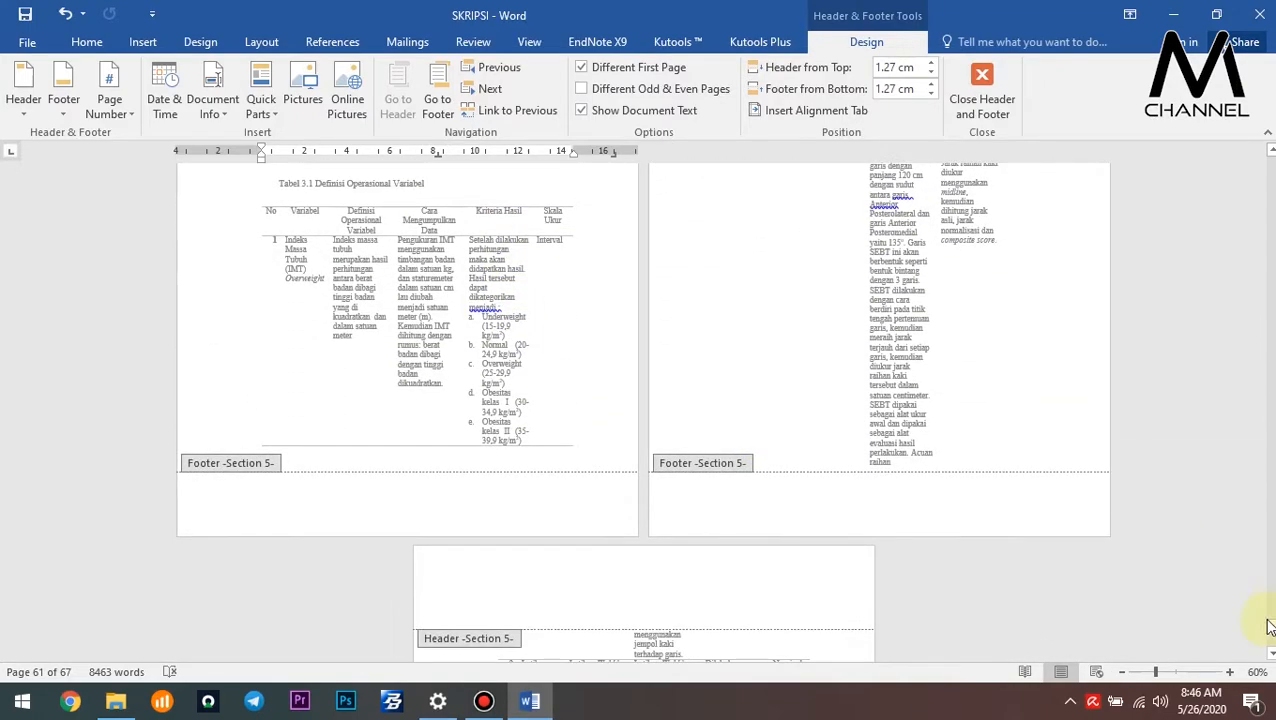
drag(1270, 622, 1270, 585)
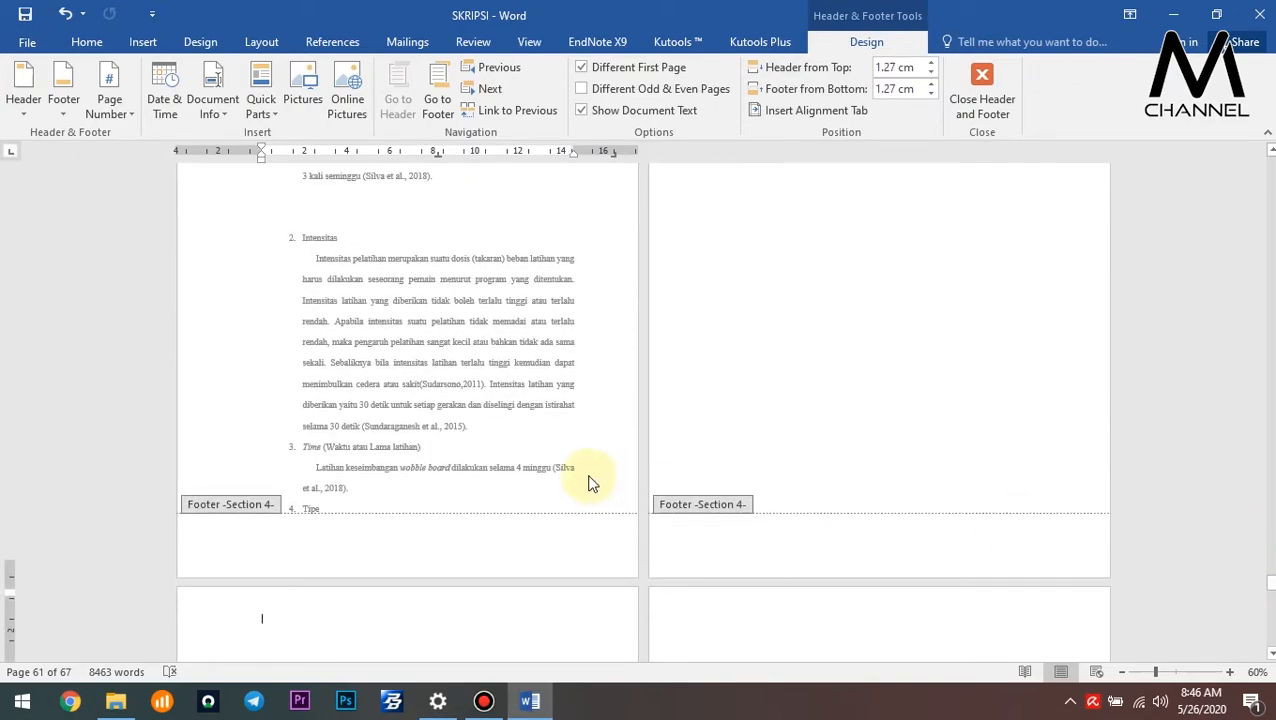
scroll(579, 459, down, 7)
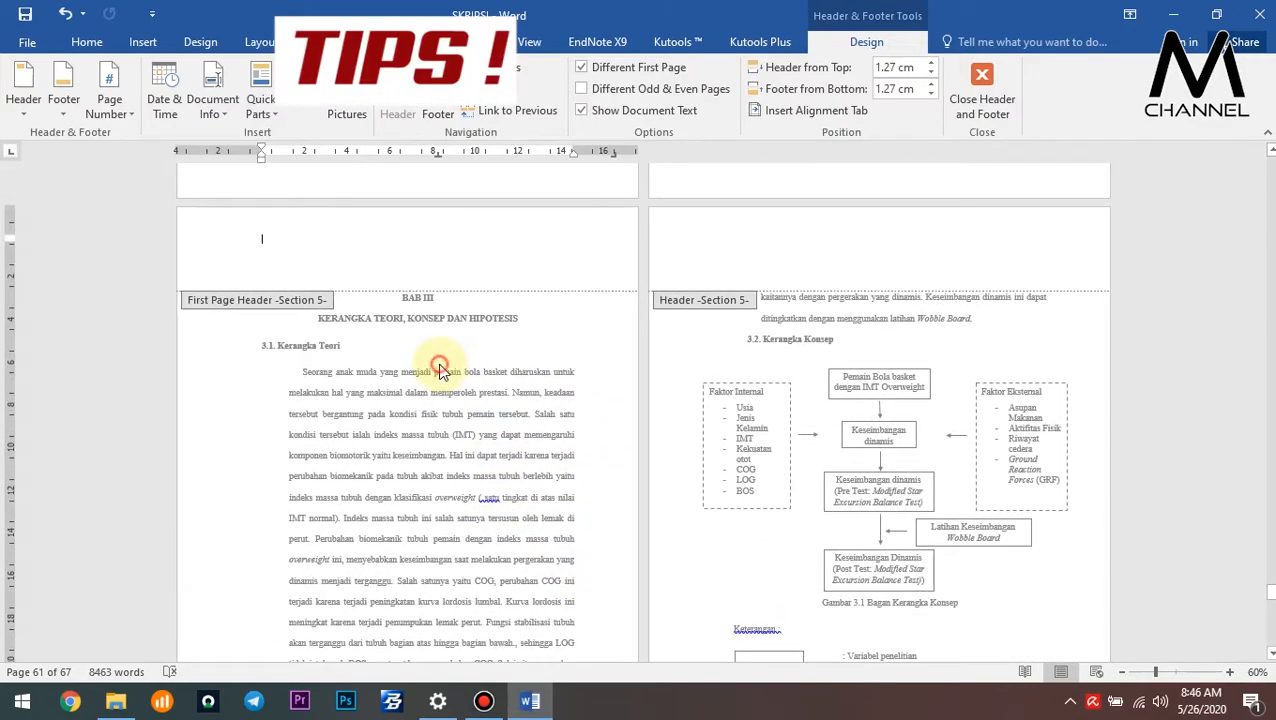
double_click(437, 362)
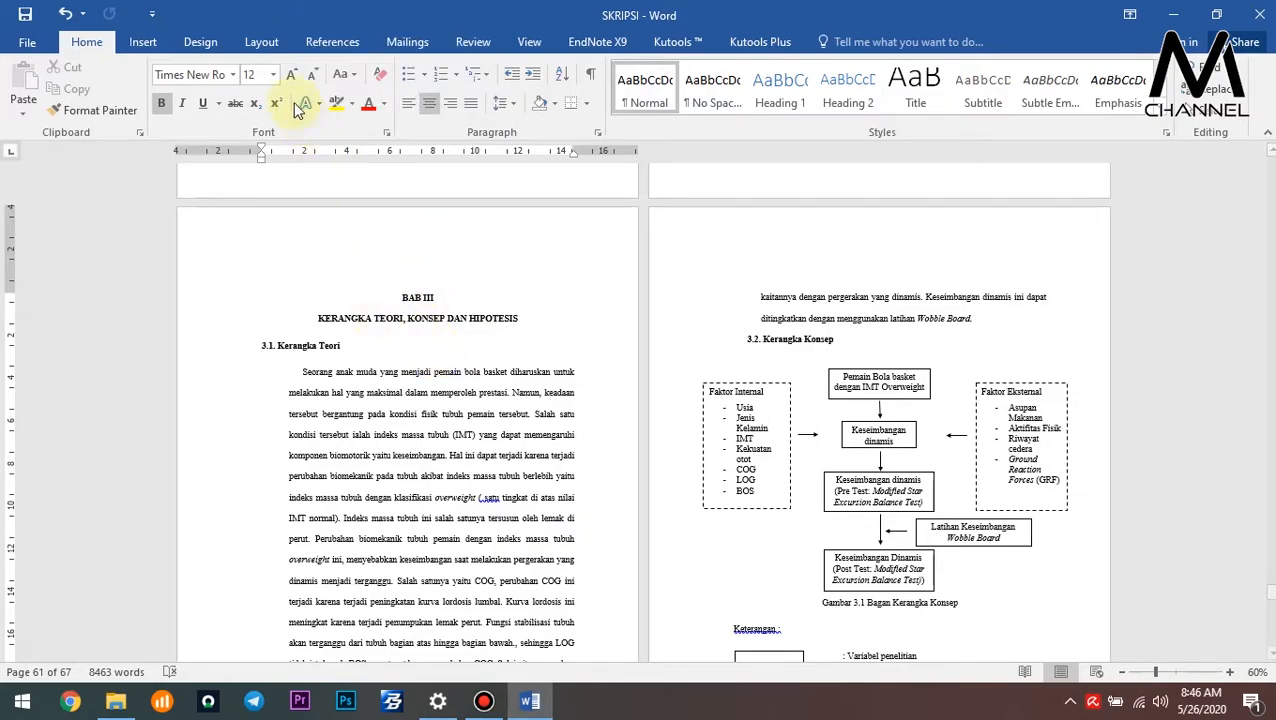
click(256, 43)
click(238, 67)
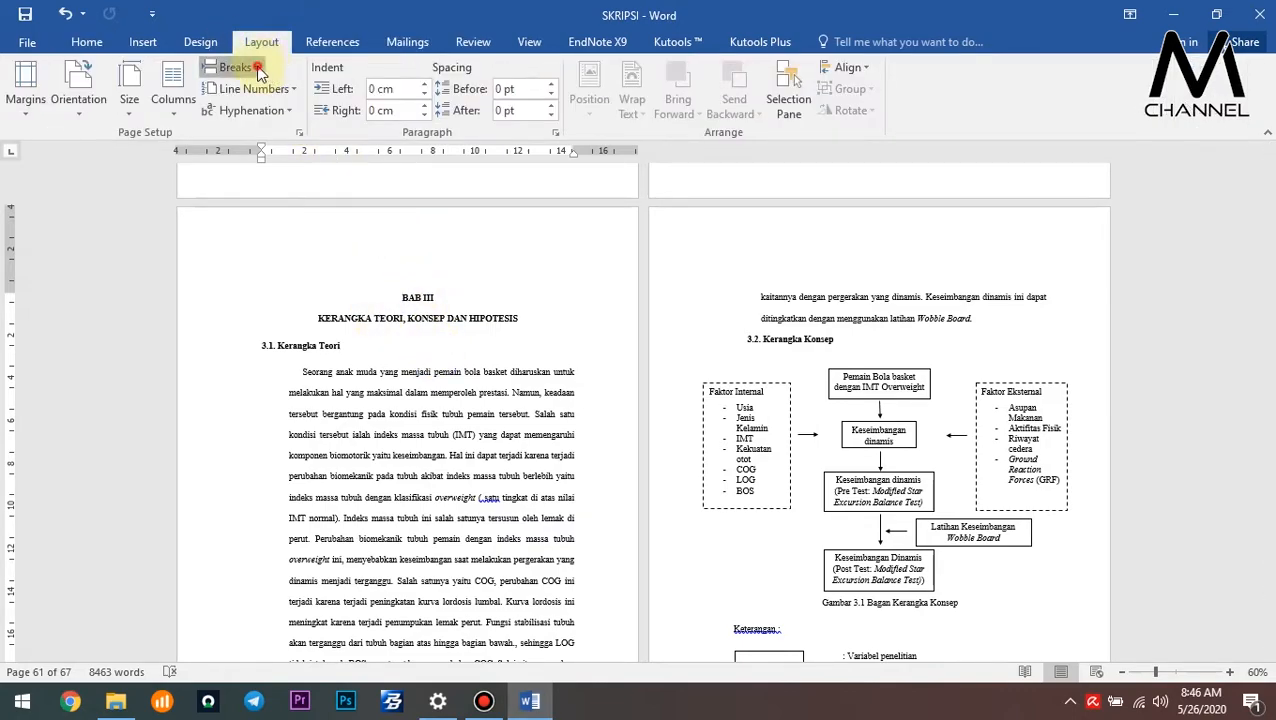
click(343, 305)
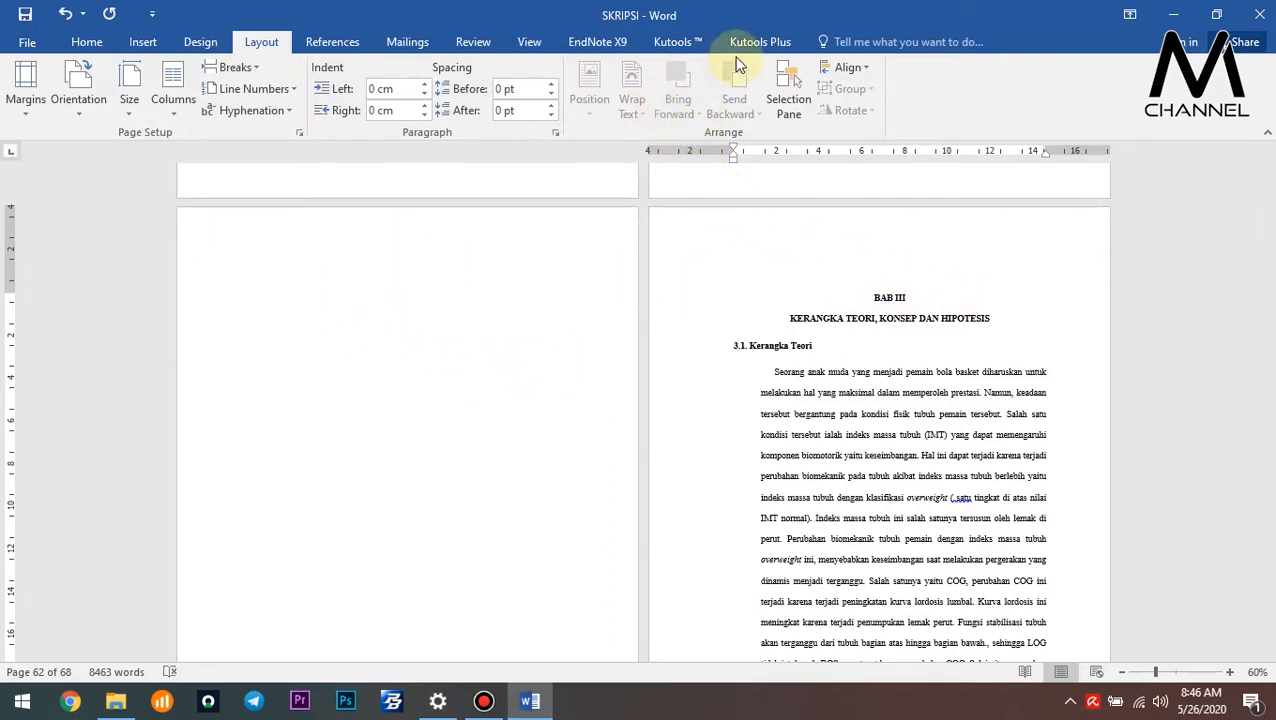
Delete both section breaks above the BAB III heading in Draft view and return to Print Layout.
click(531, 50)
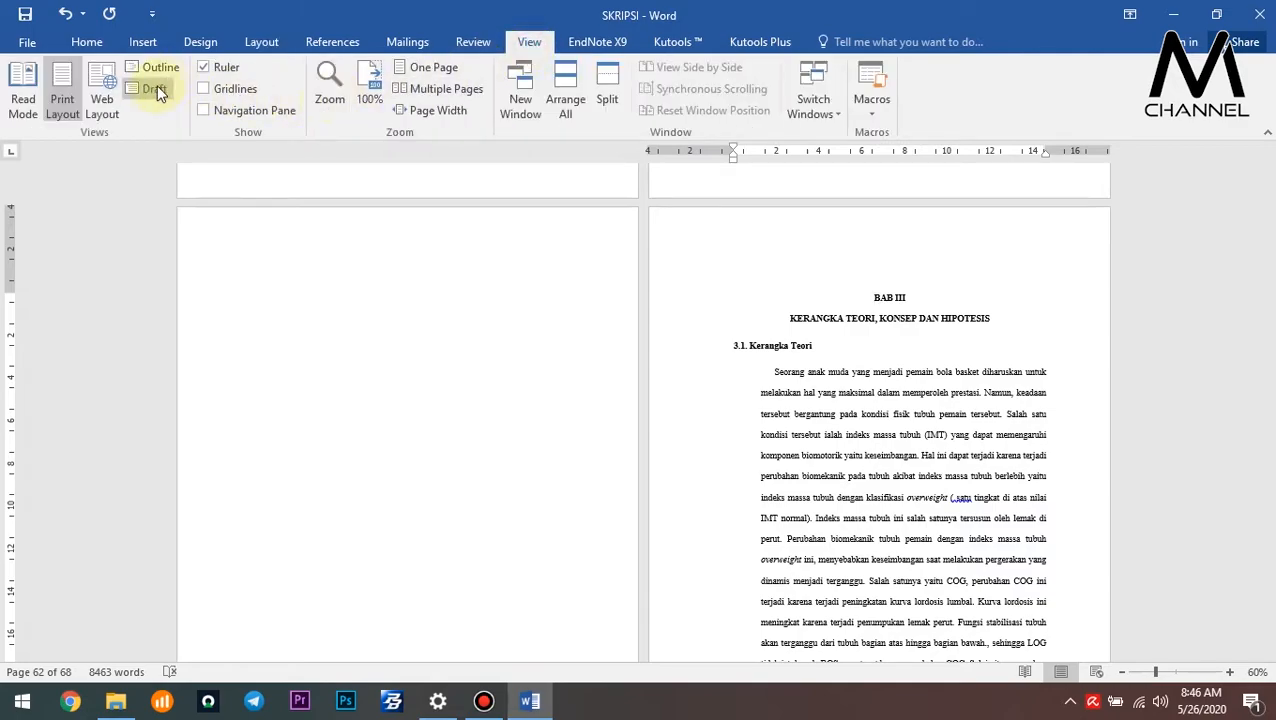
click(153, 89)
scroll(638, 285, up, 3)
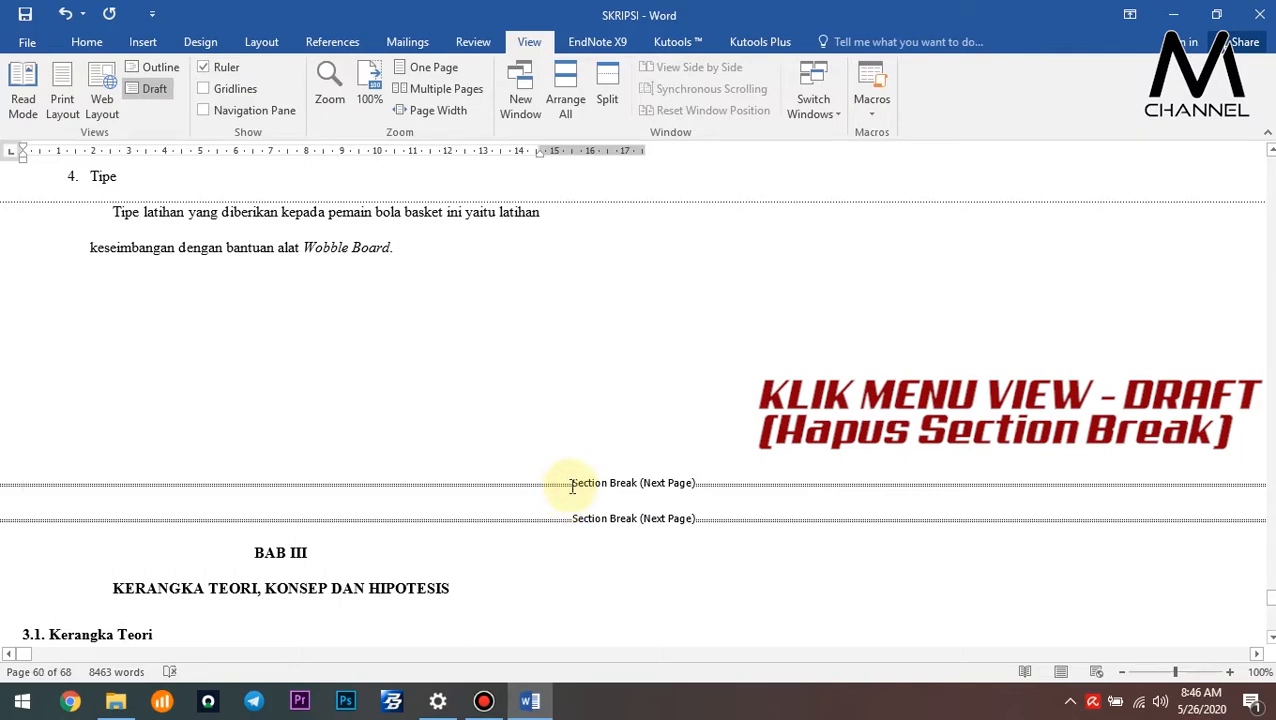
key(Delete)
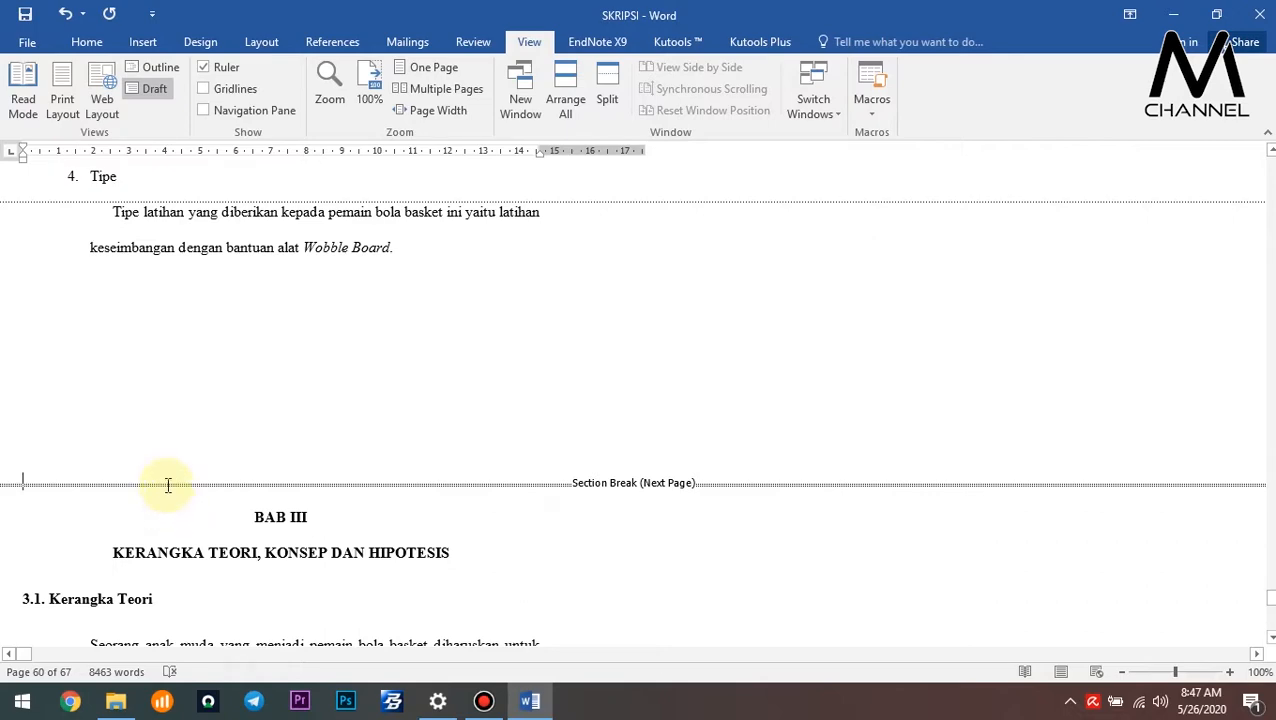
key(Delete)
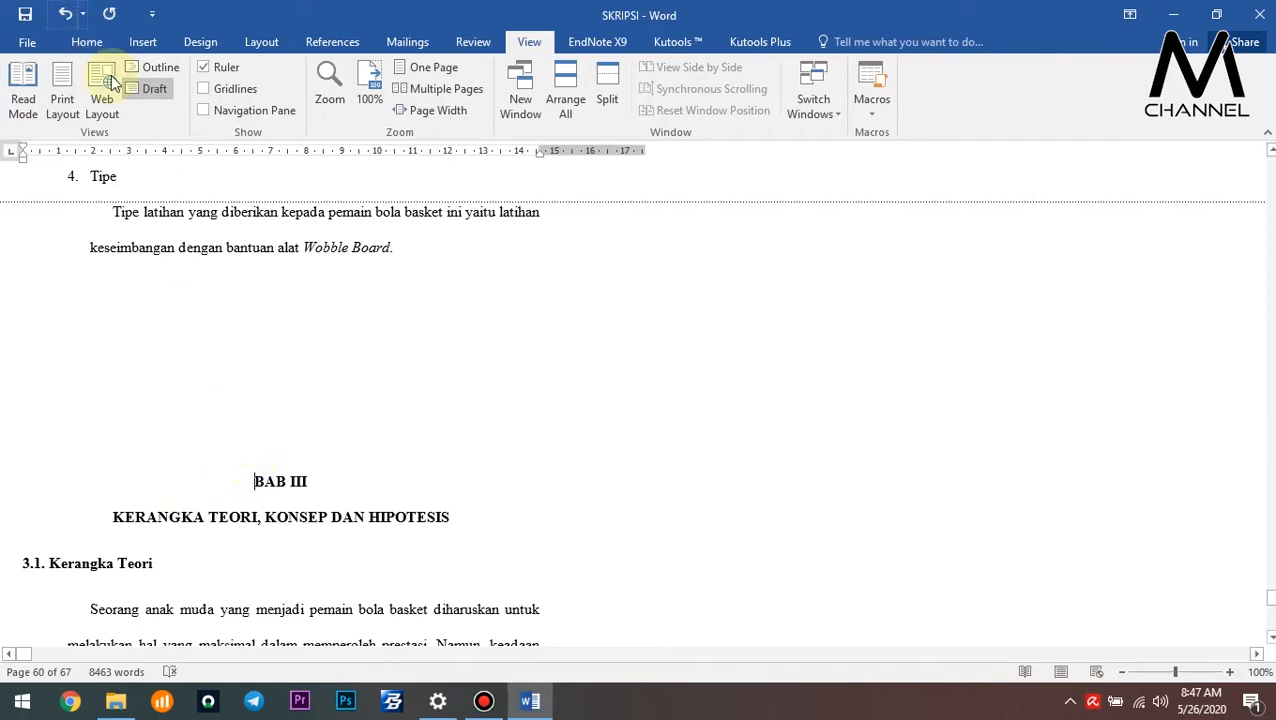
click(62, 105)
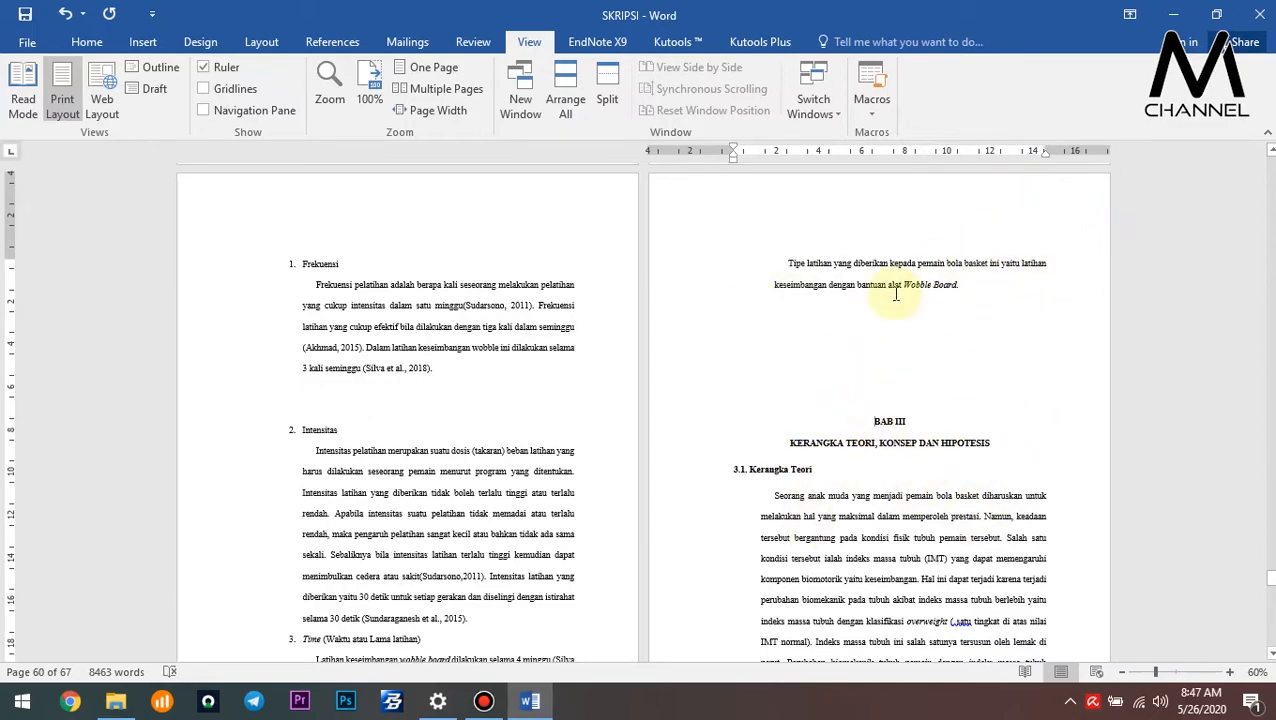
Insert a single Next Page section break before the BAB III heading.
click(264, 44)
click(236, 67)
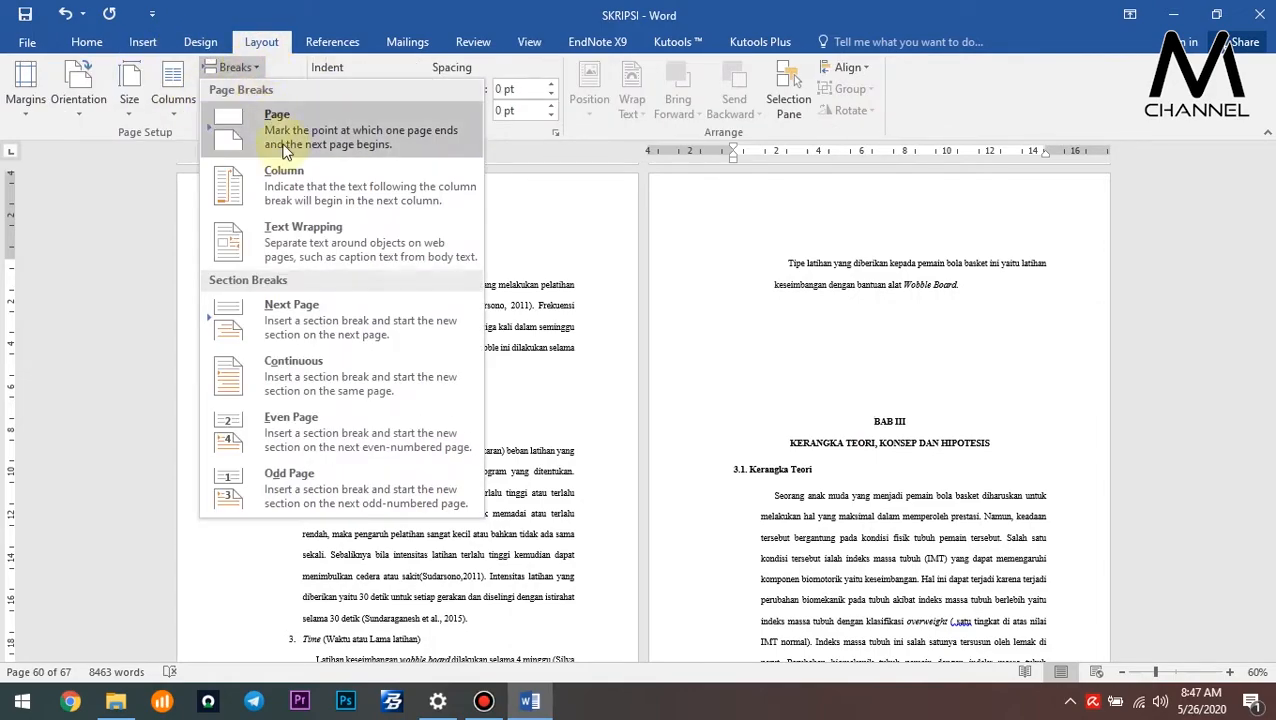
click(355, 305)
Turn off Link to Previous for both the first page header and the first page footer of section 5.
scroll(507, 447, down, 5)
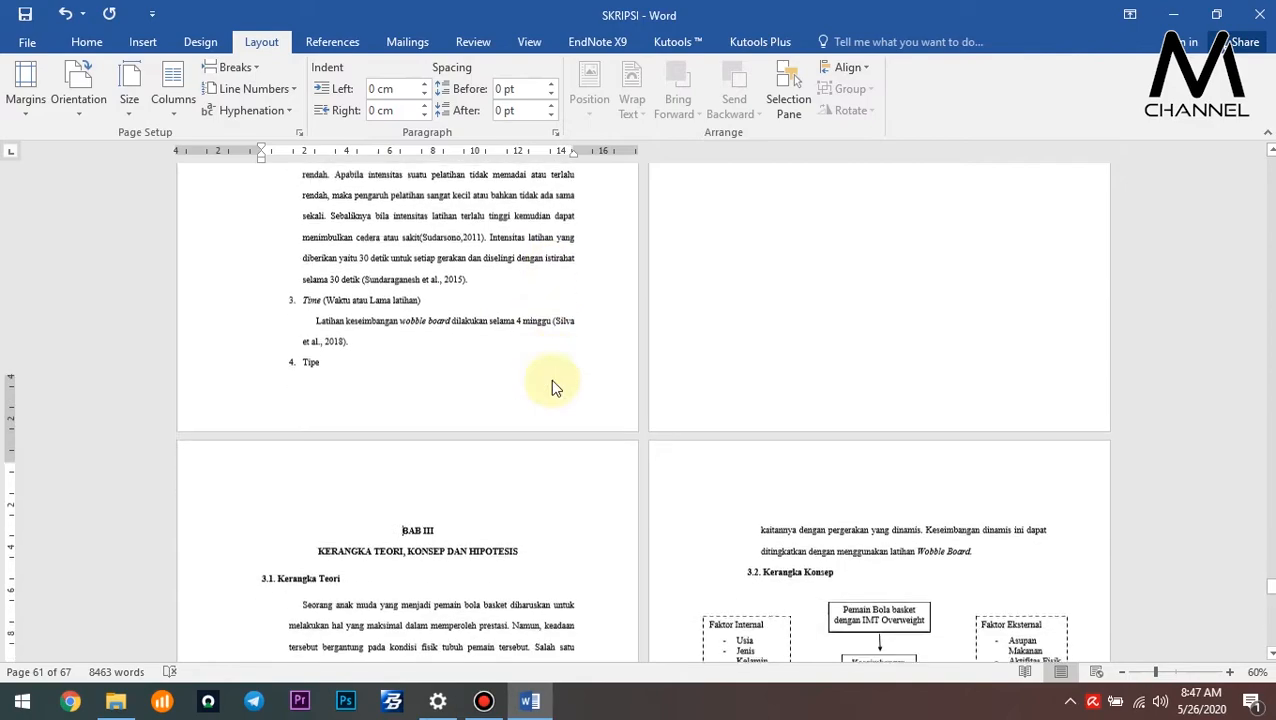
scroll(556, 387, down, 3)
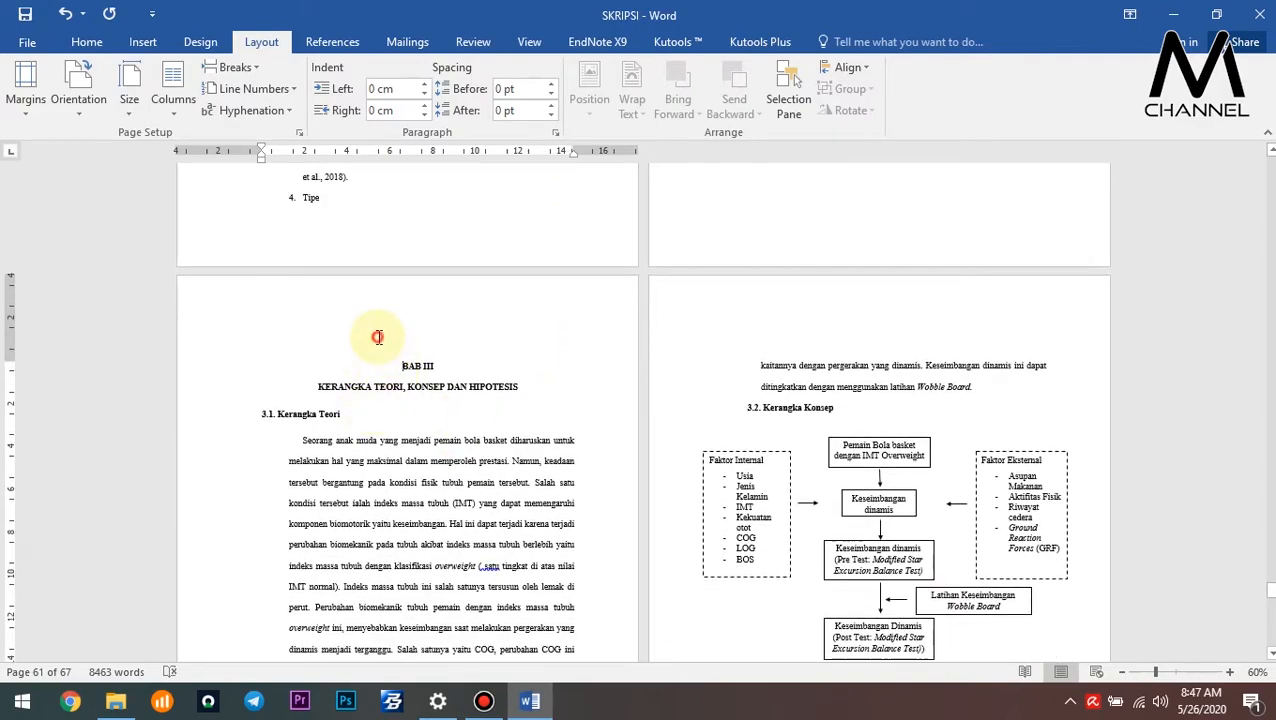
double_click(375, 336)
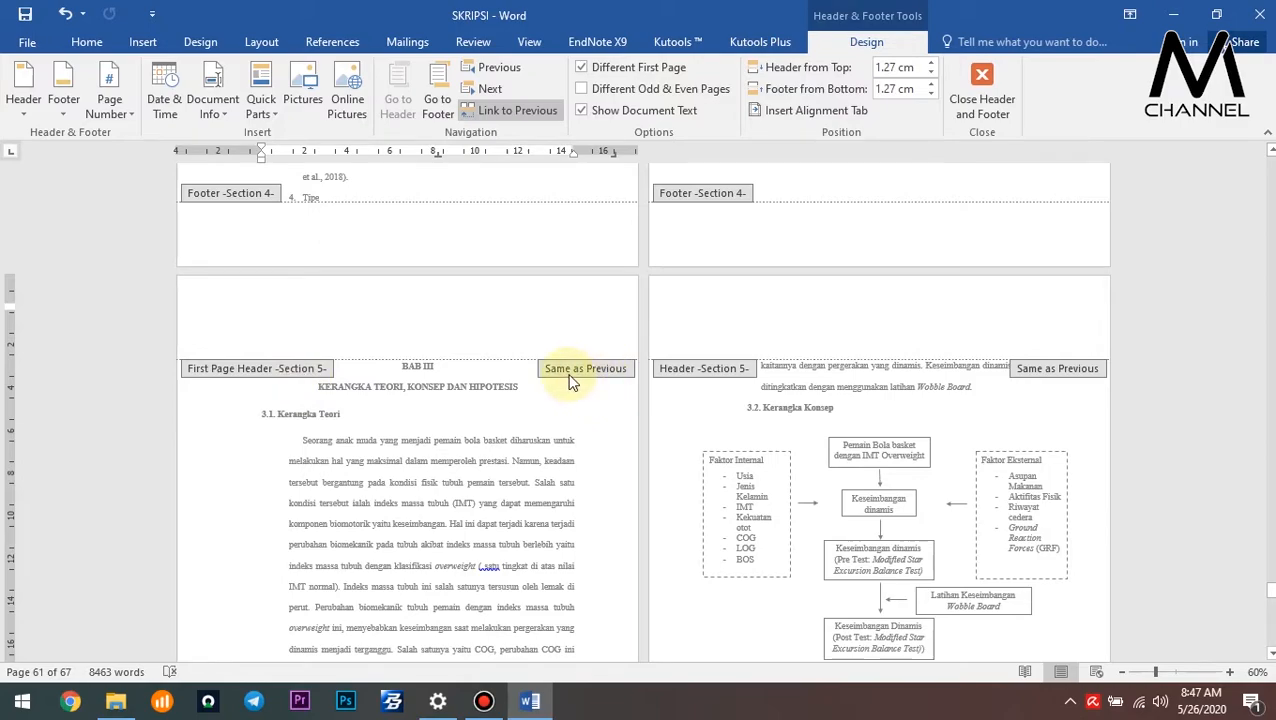
click(512, 110)
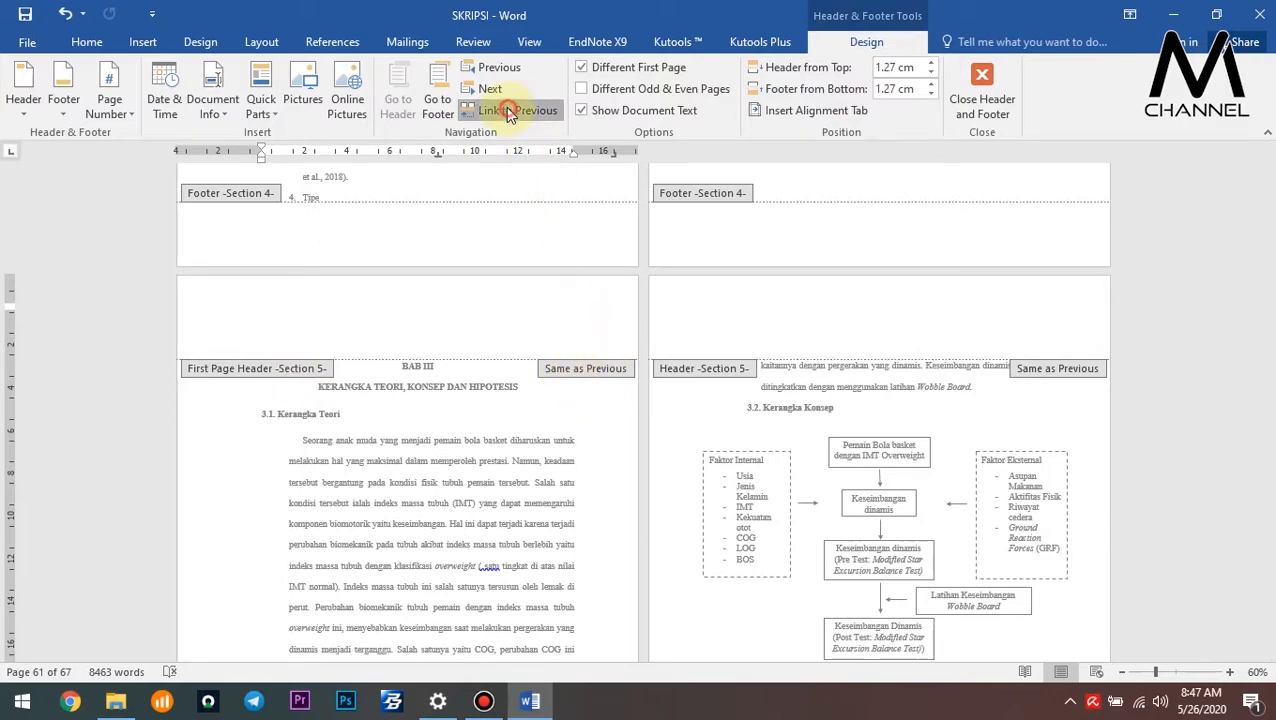
scroll(583, 335, down, 2)
scroll(583, 335, down, 3)
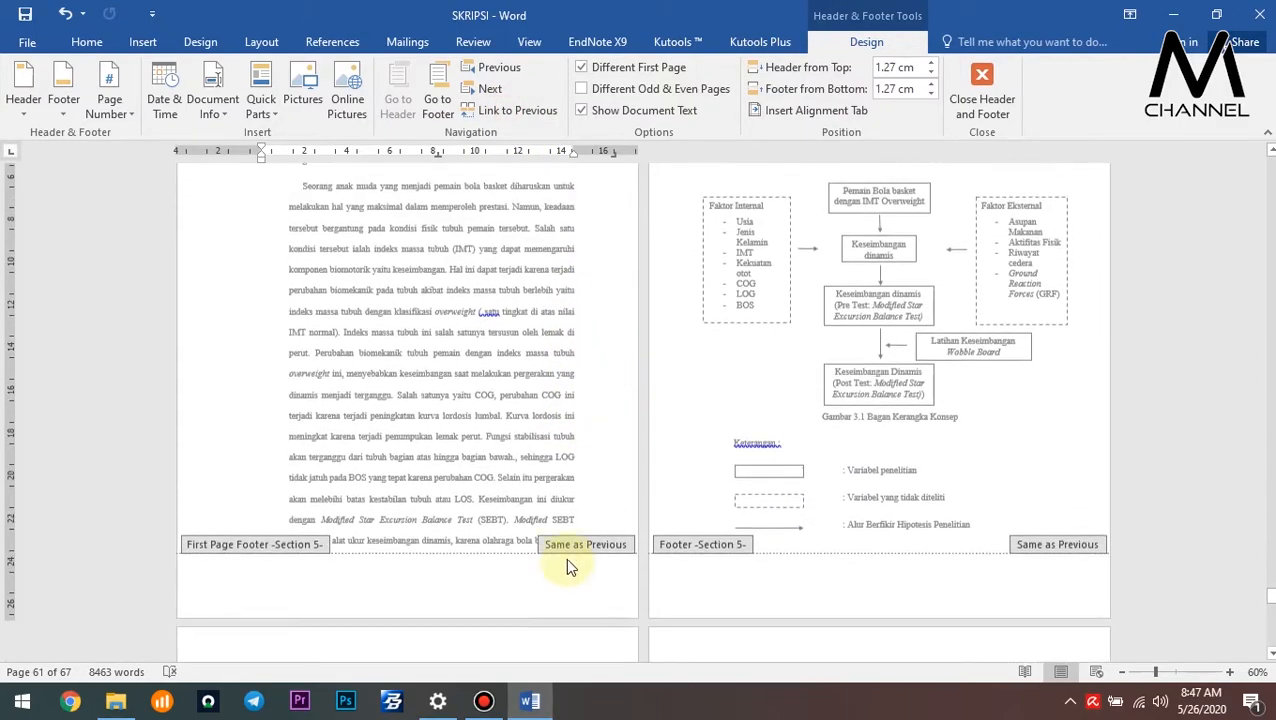
click(565, 580)
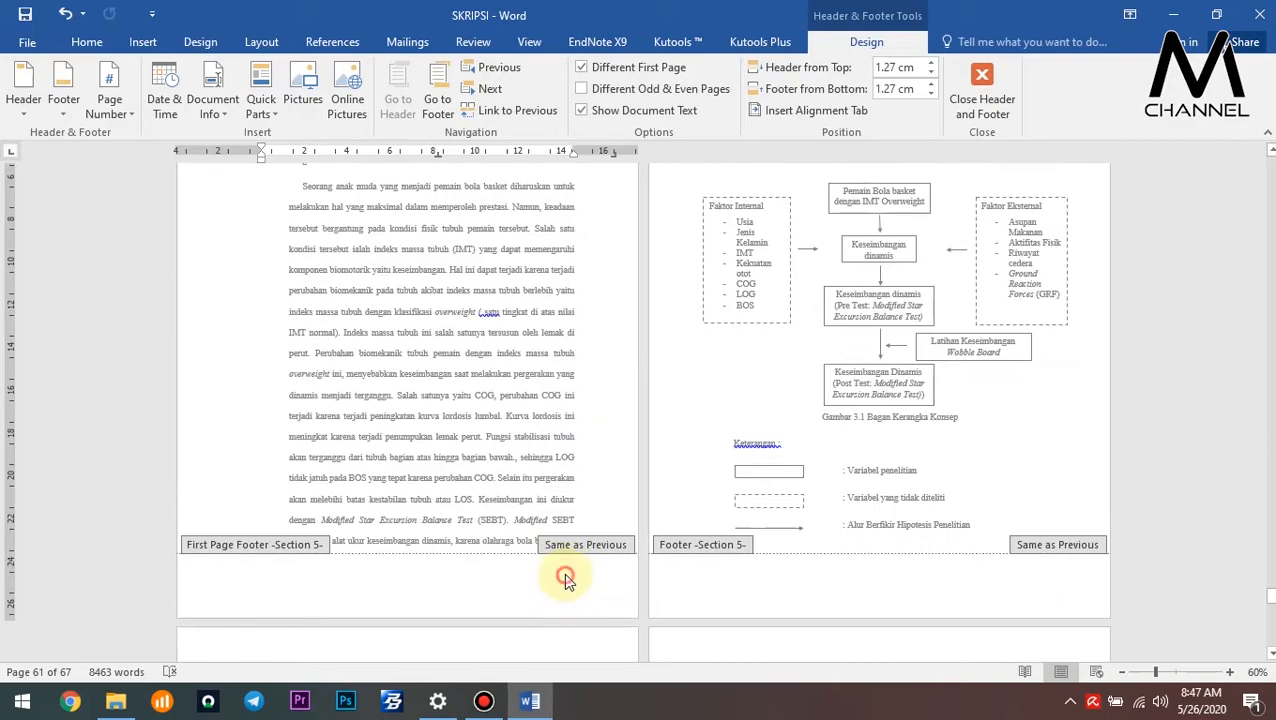
click(509, 112)
Turn off Link to Previous for the regular header and the regular footer of section 5.
scroll(612, 421, up, 5)
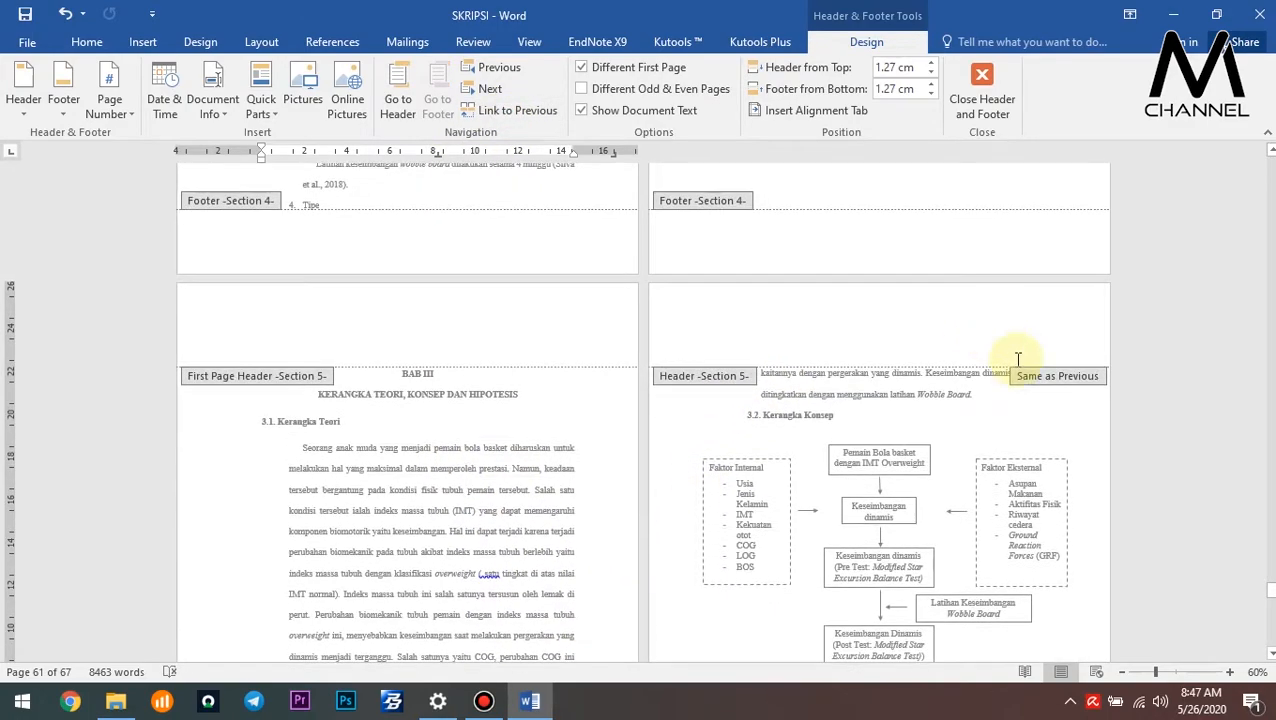
click(1012, 363)
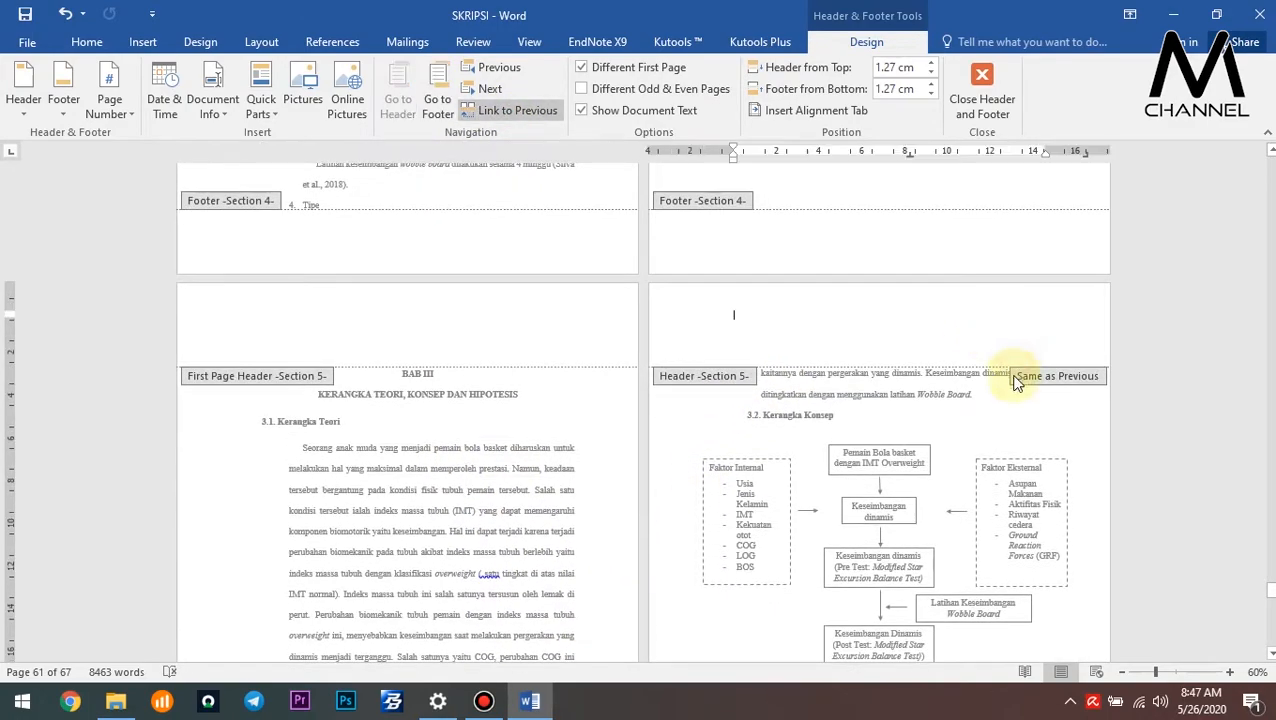
click(510, 110)
scroll(800, 380, down, 2)
scroll(994, 487, down, 3)
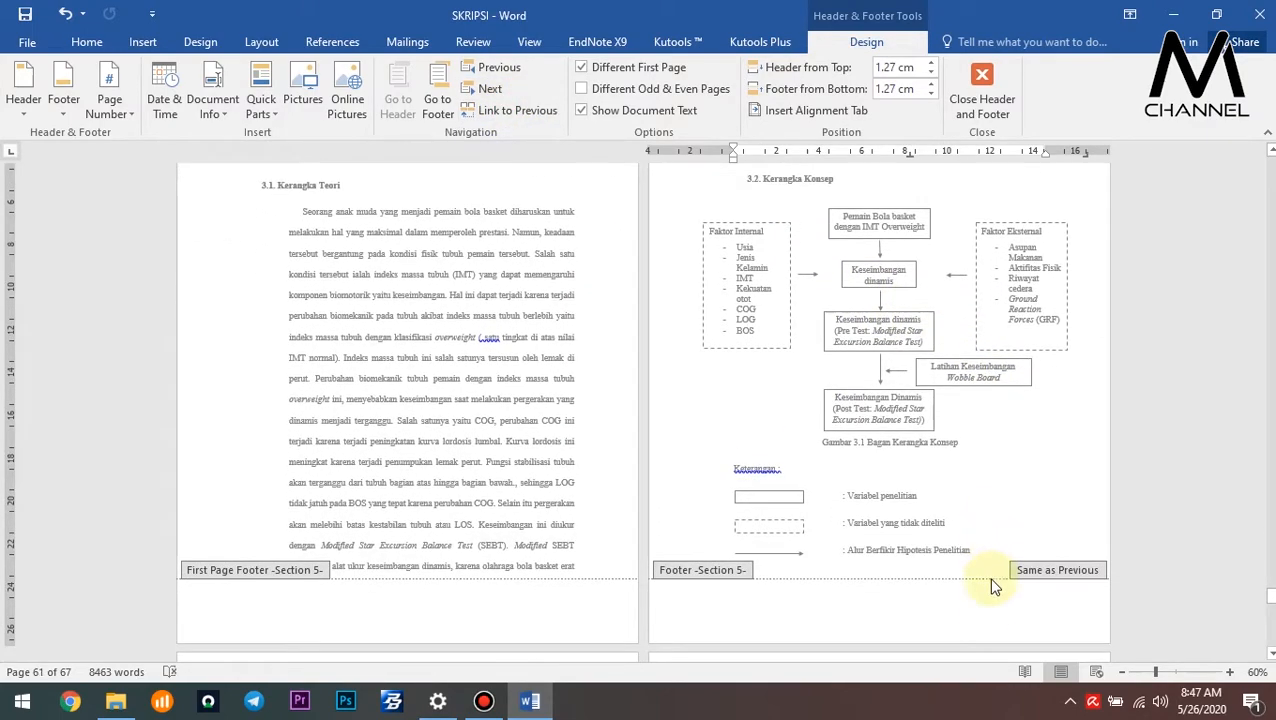
click(982, 607)
click(548, 110)
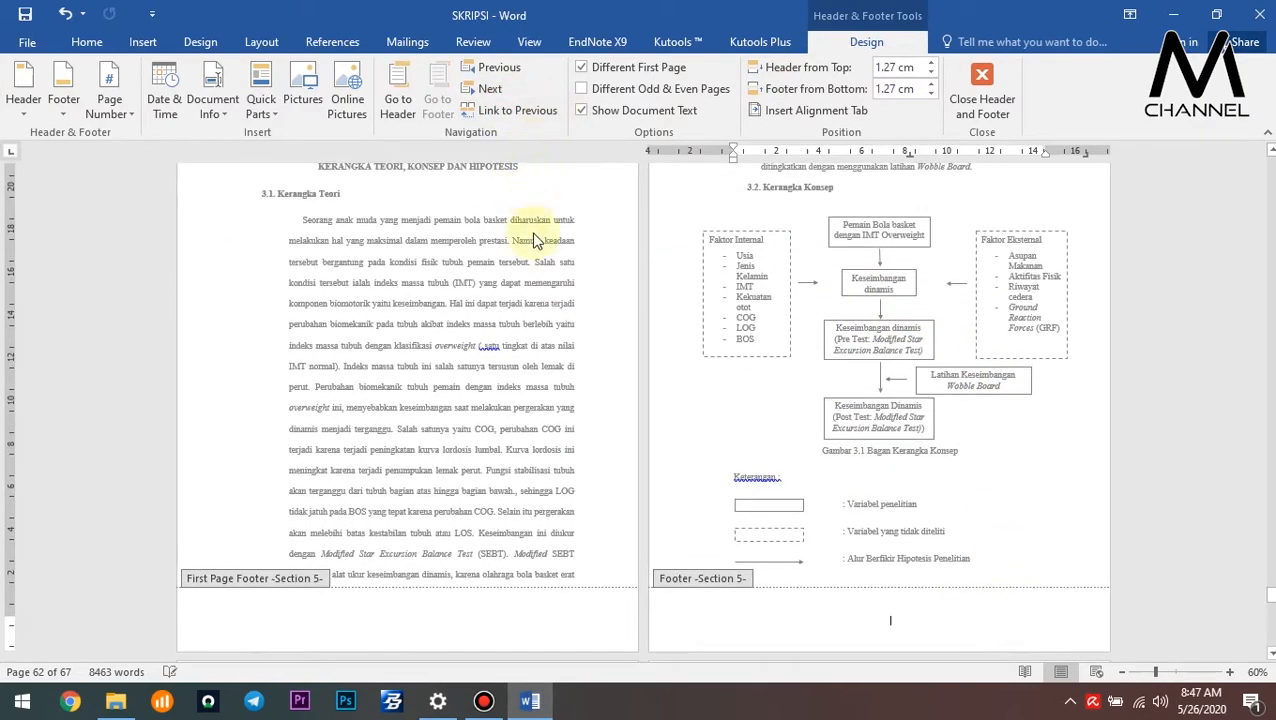
Return to the BAB I page and switch Different First Page off and back on for the section 3 header.
scroll(584, 319, down, 5)
scroll(572, 299, up, 8)
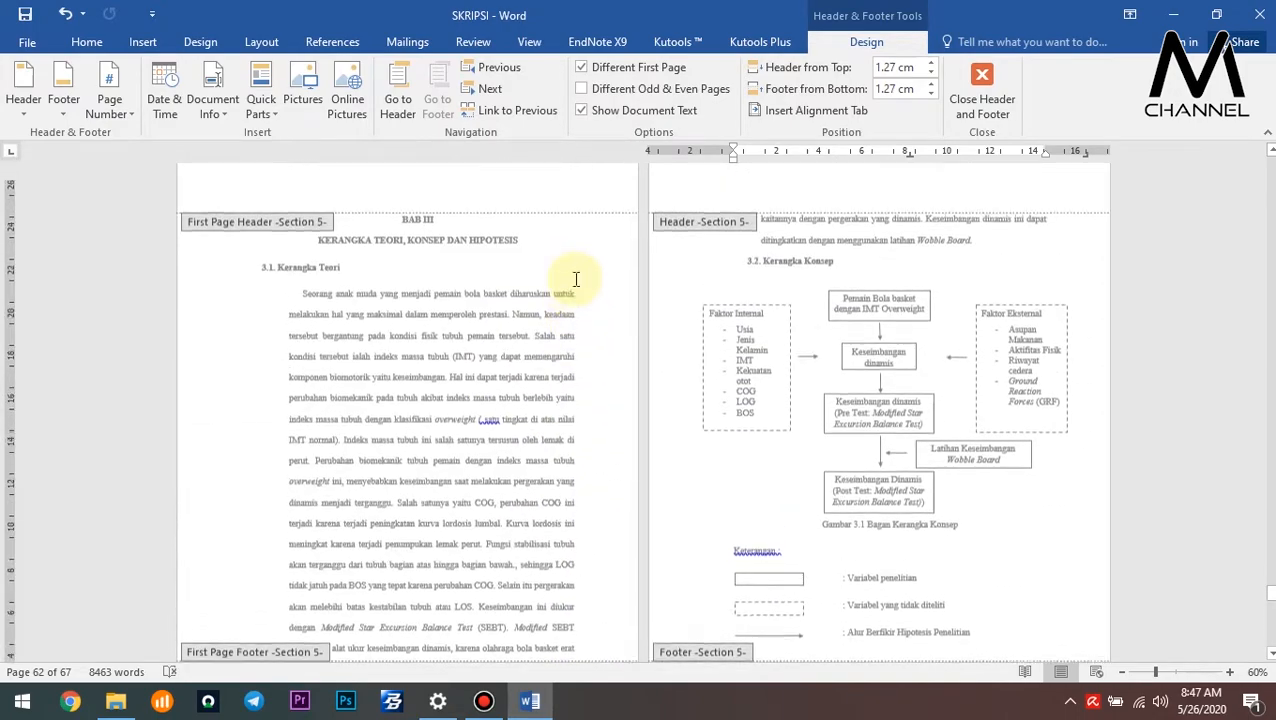
drag(1271, 591, 1271, 284)
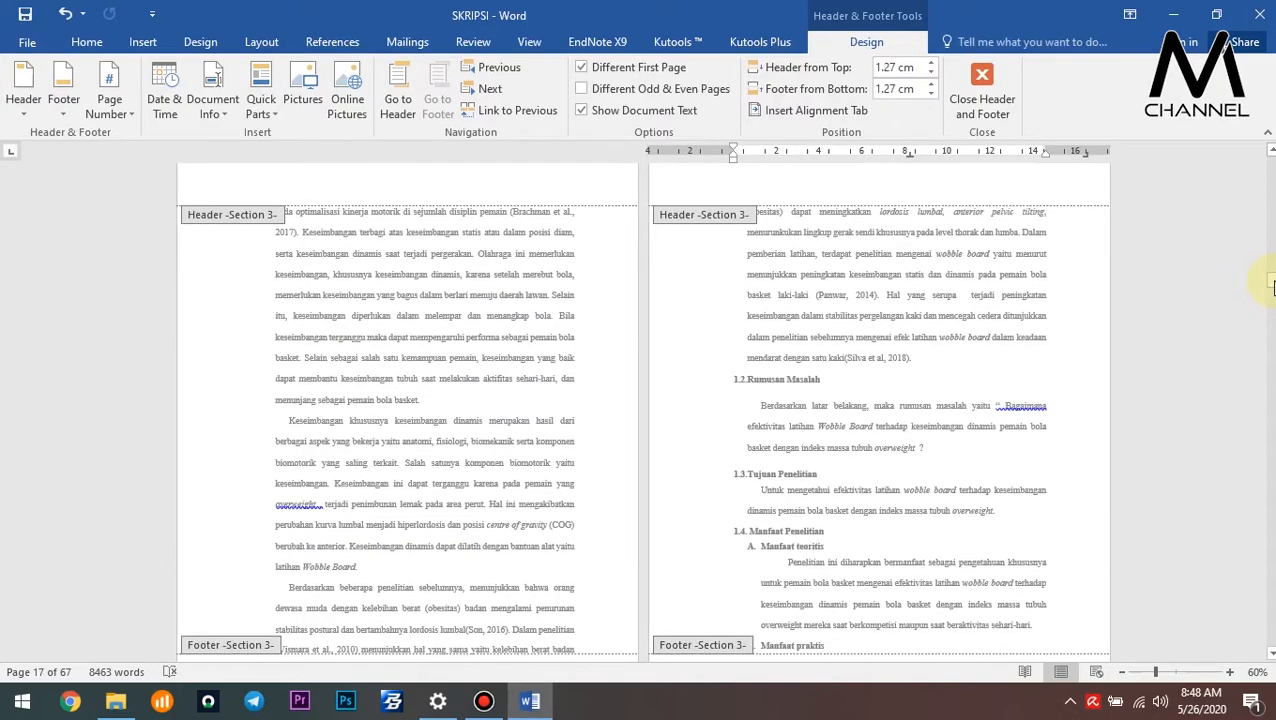
drag(1271, 281, 1271, 266)
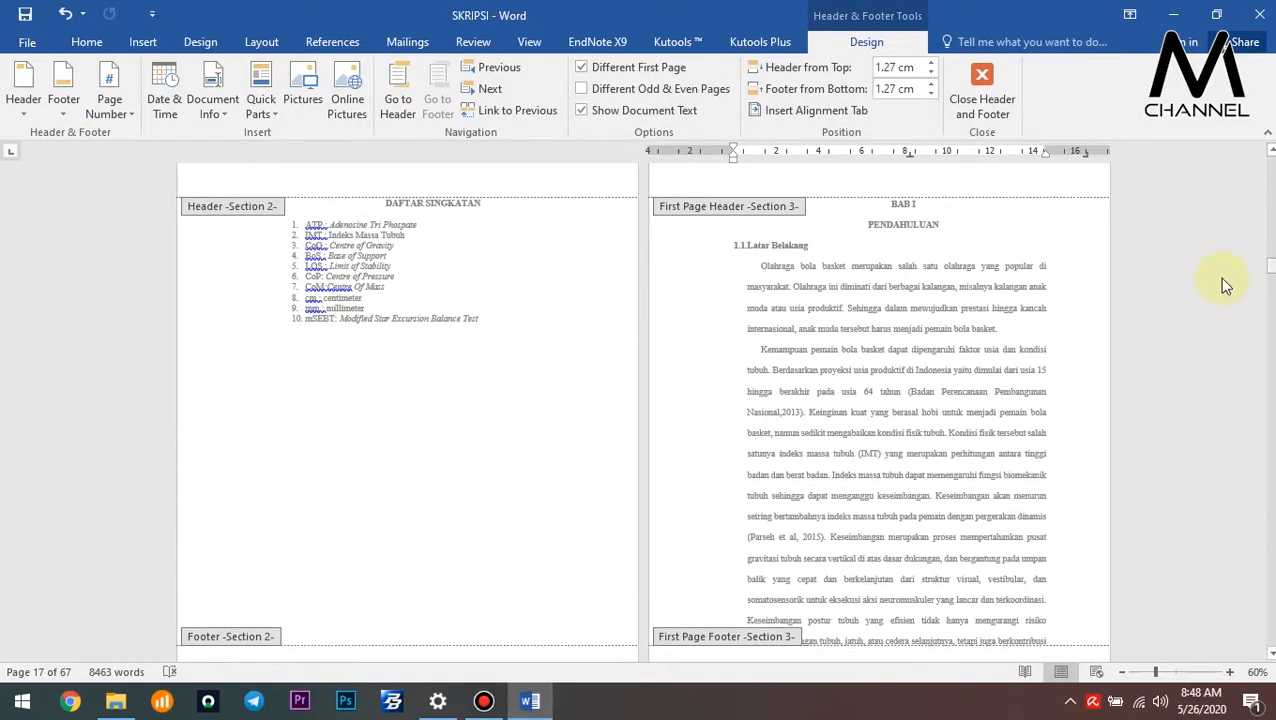
double_click(979, 309)
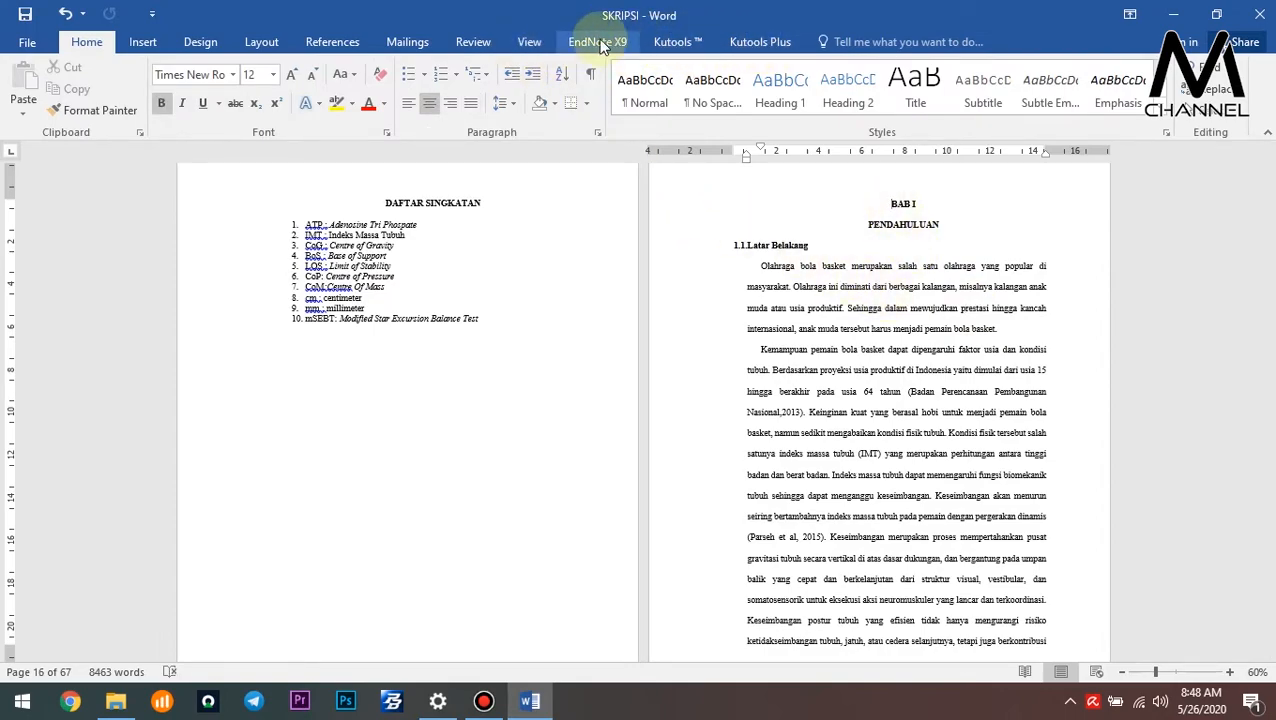
click(529, 42)
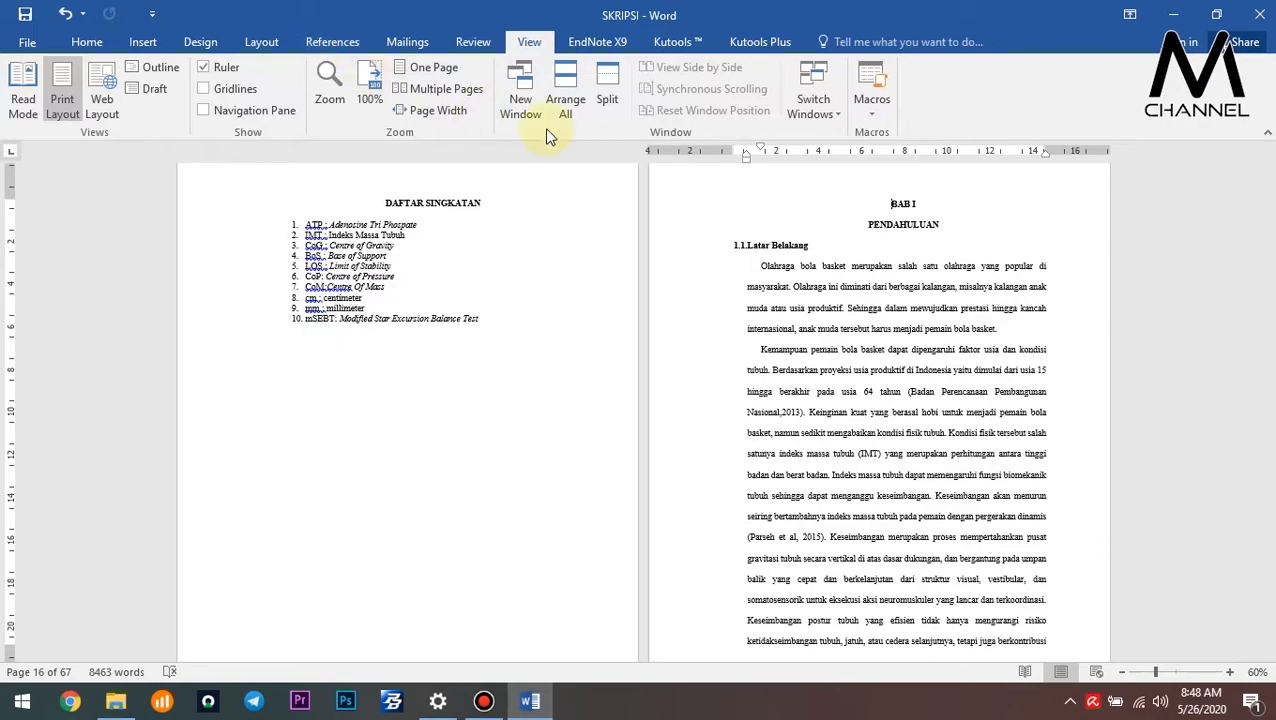
double_click(888, 178)
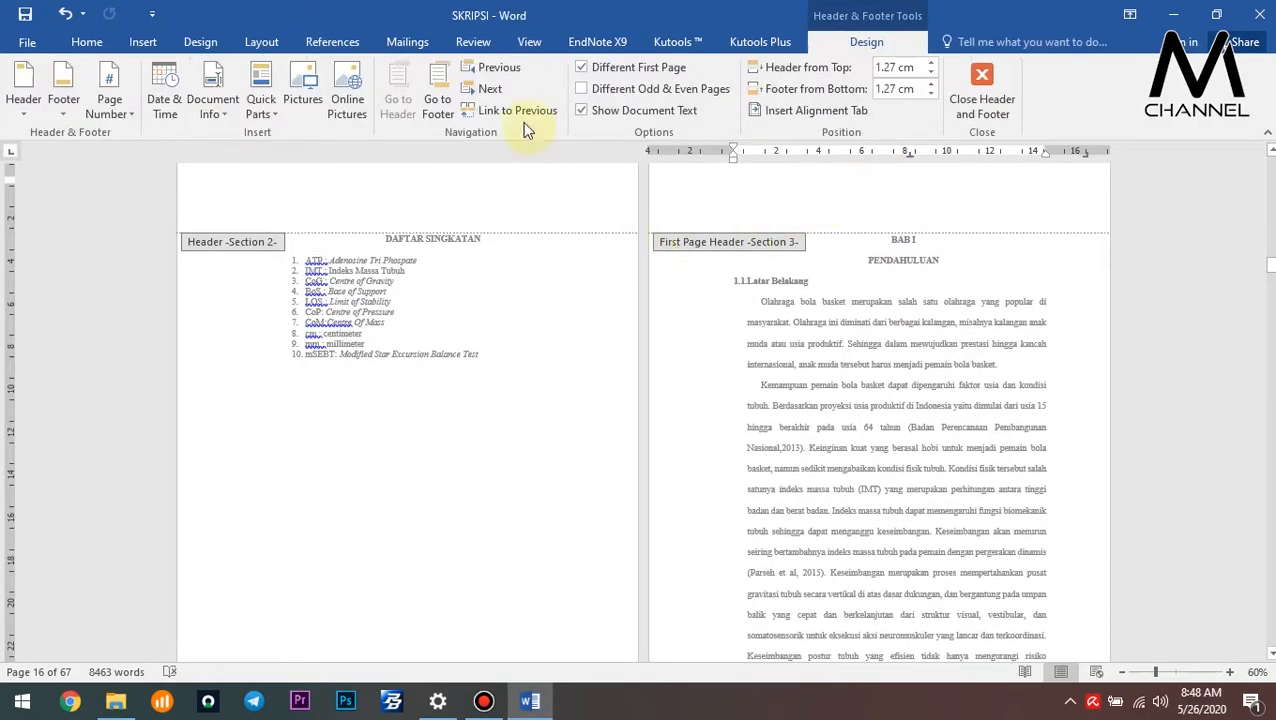
click(588, 75)
click(578, 70)
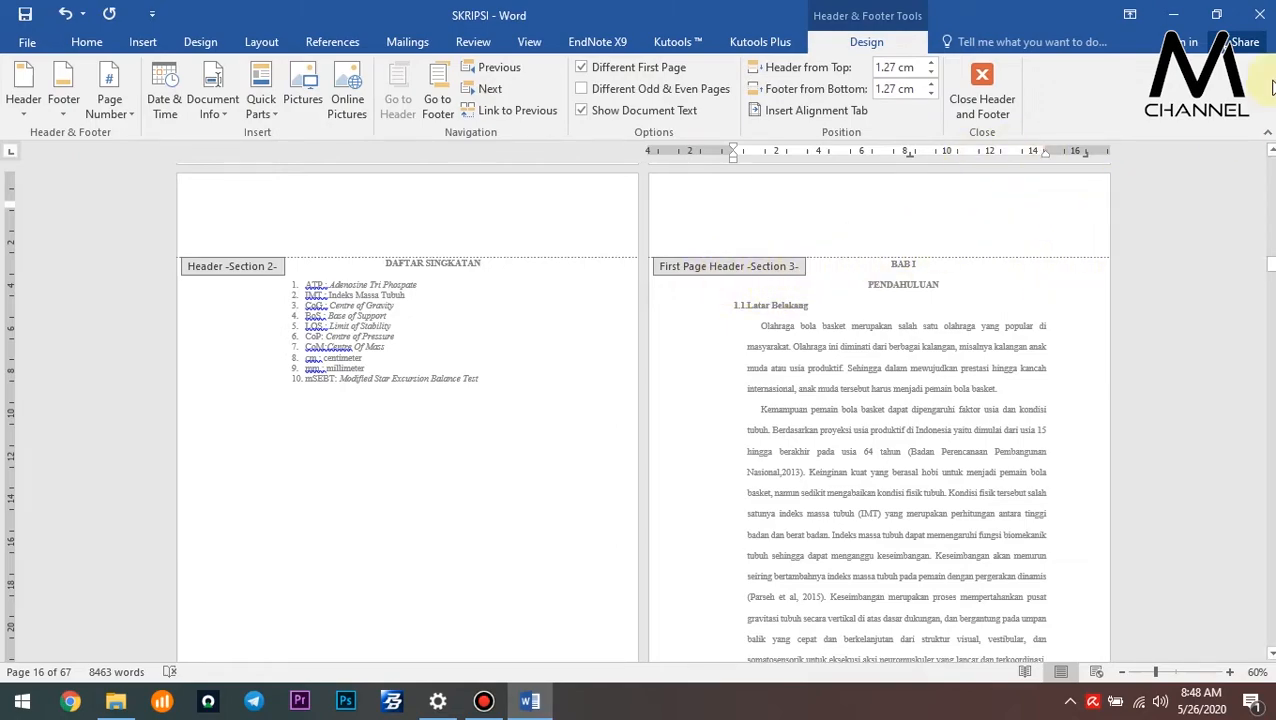
Switch Different First Page off and back on for the section 4 header on the BAB II page.
scroll(791, 251, down, 5)
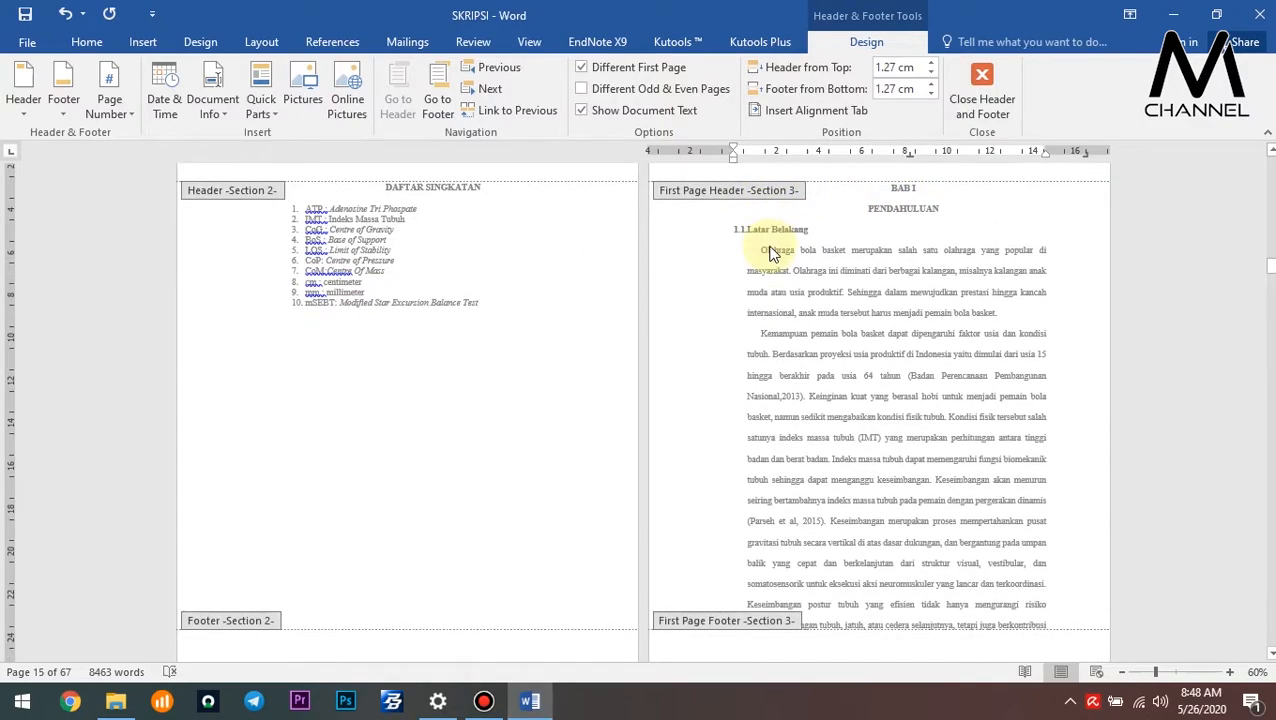
scroll(883, 265, up, 2)
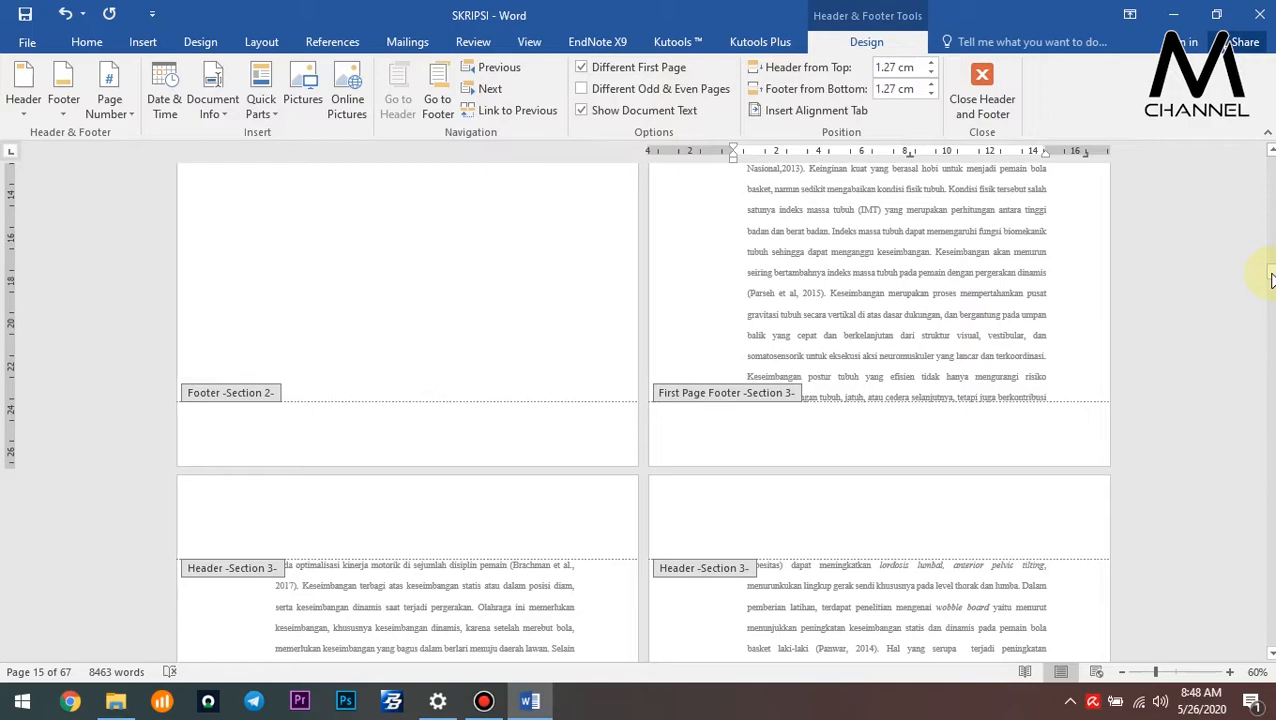
drag(1270, 278, 1270, 300)
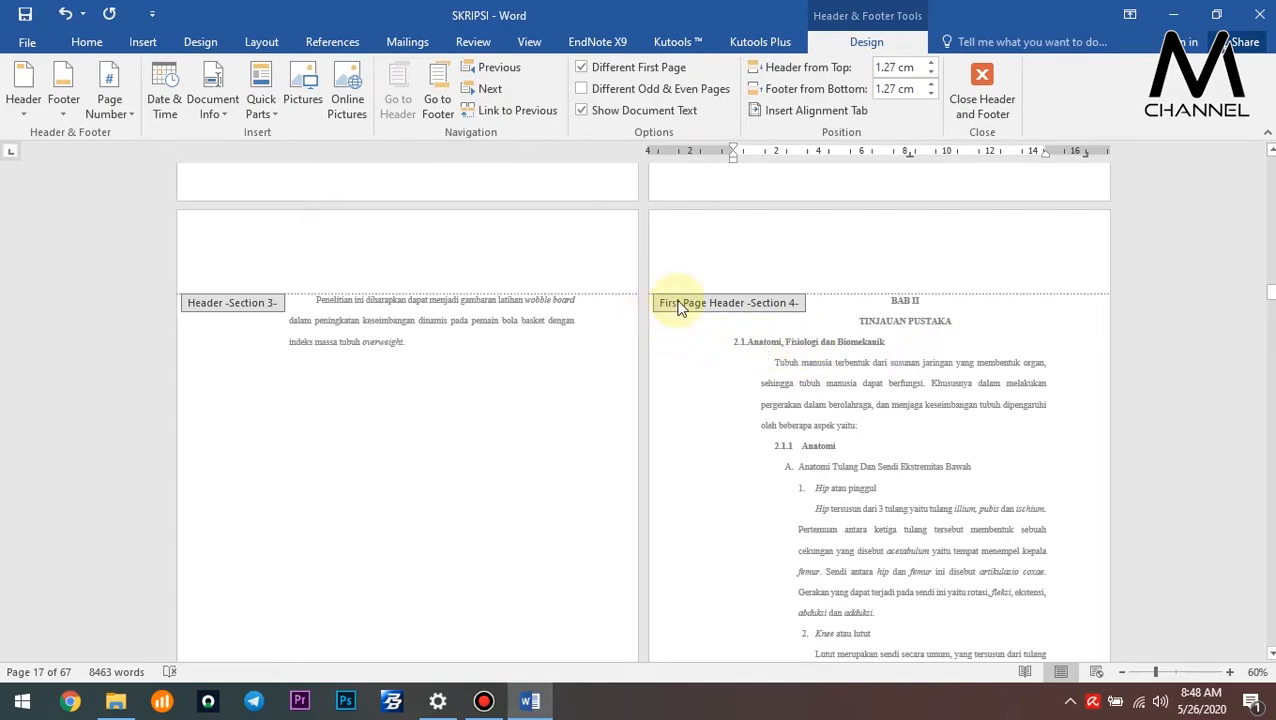
click(751, 307)
click(606, 69)
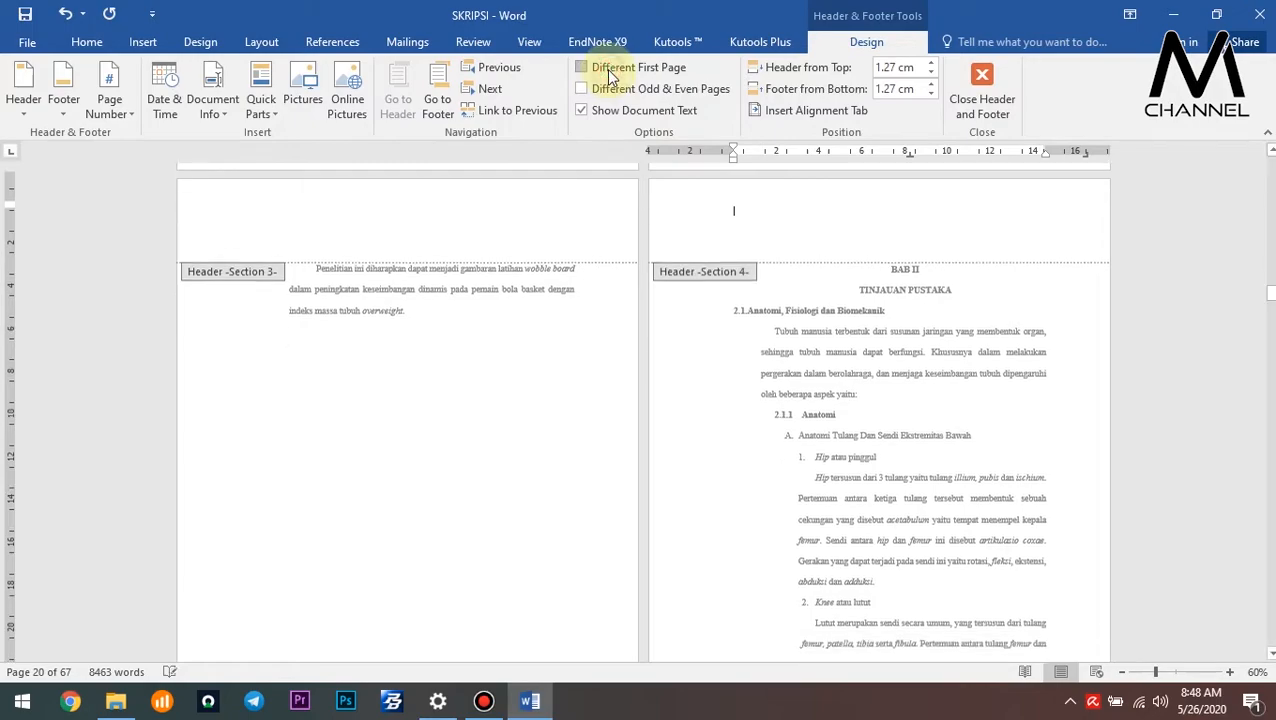
click(608, 74)
scroll(910, 349, down, 5)
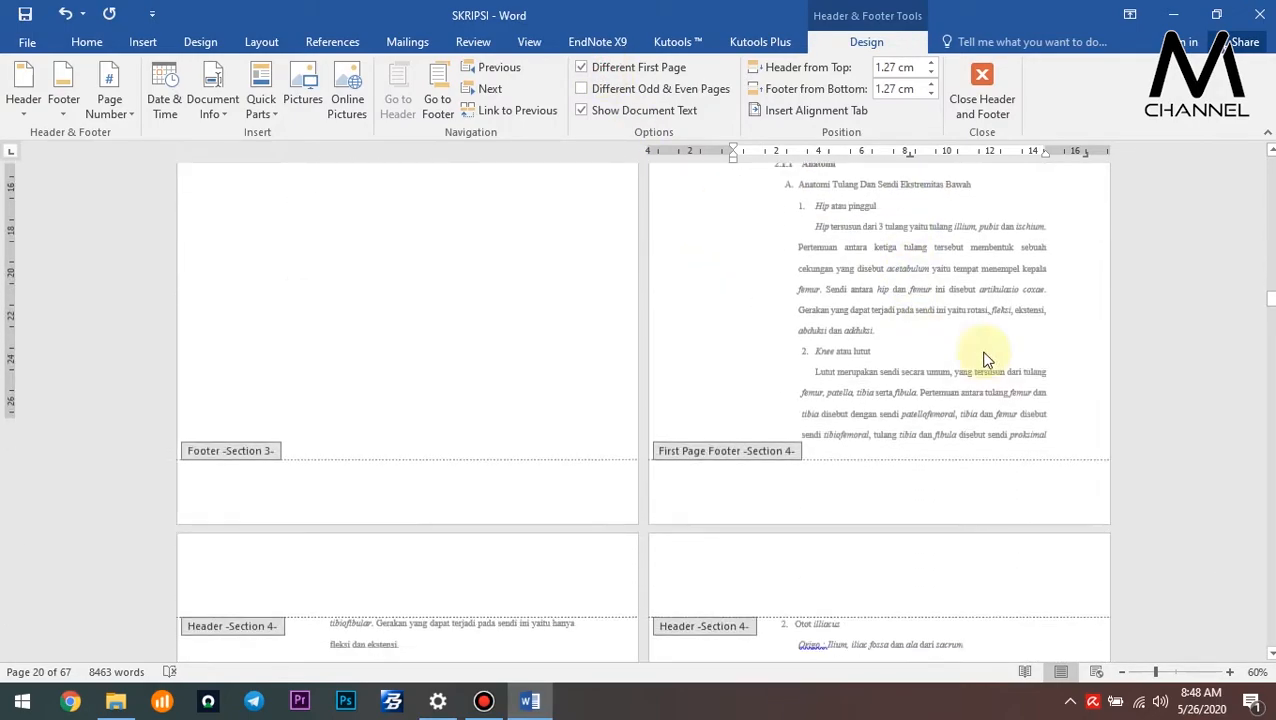
Switch Different First Page off and back on for the section 5 header on the BAB III page, and return to the body text.
drag(1271, 301, 1271, 588)
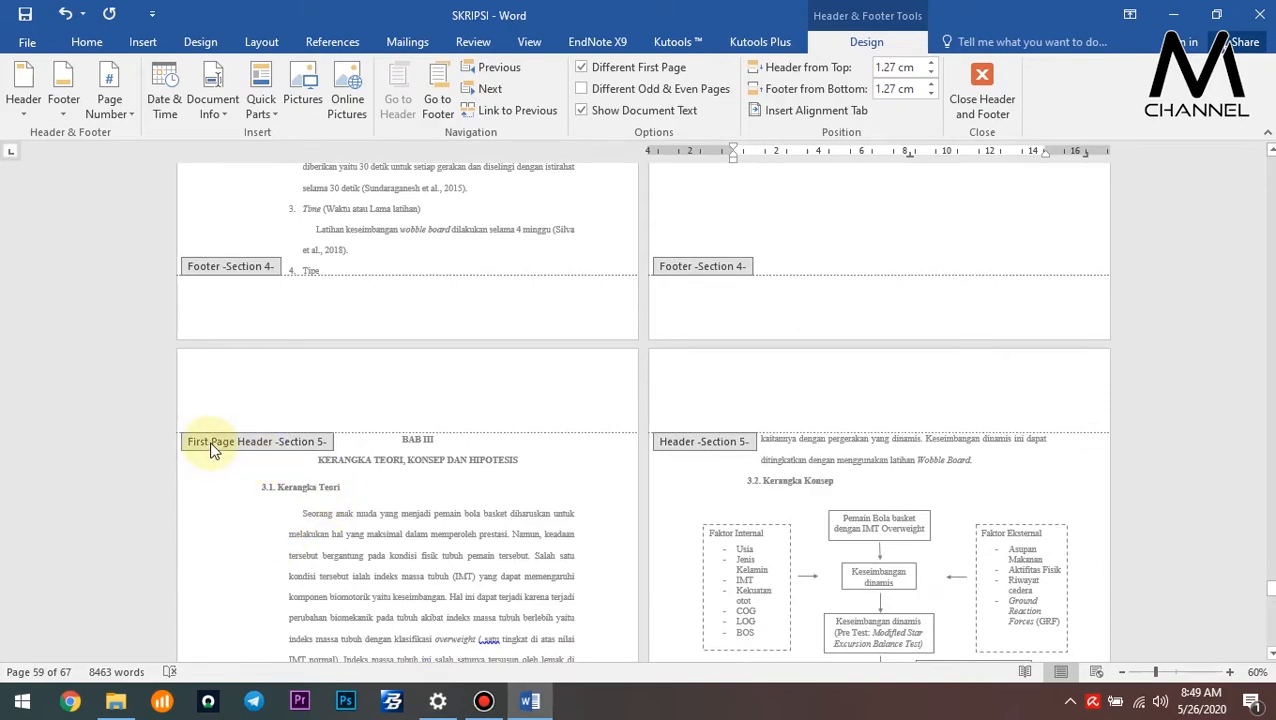
click(277, 409)
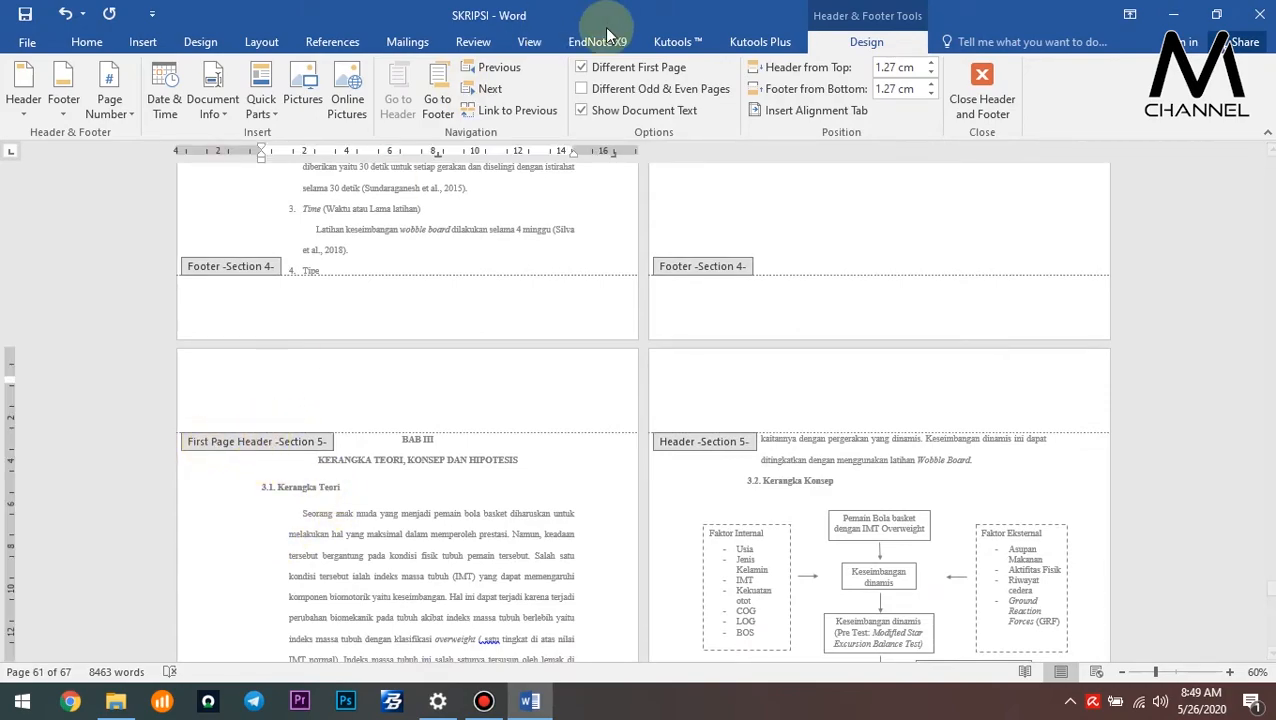
click(601, 67)
click(601, 67)
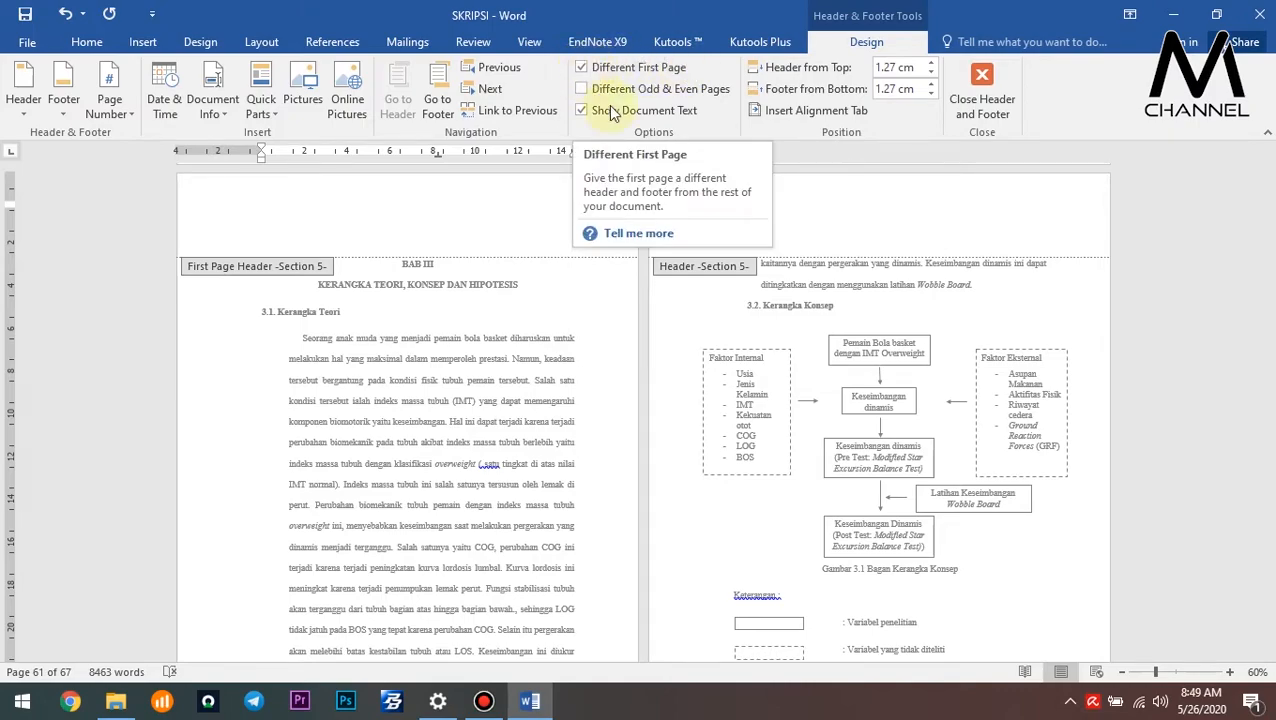
scroll(530, 350, down, 2)
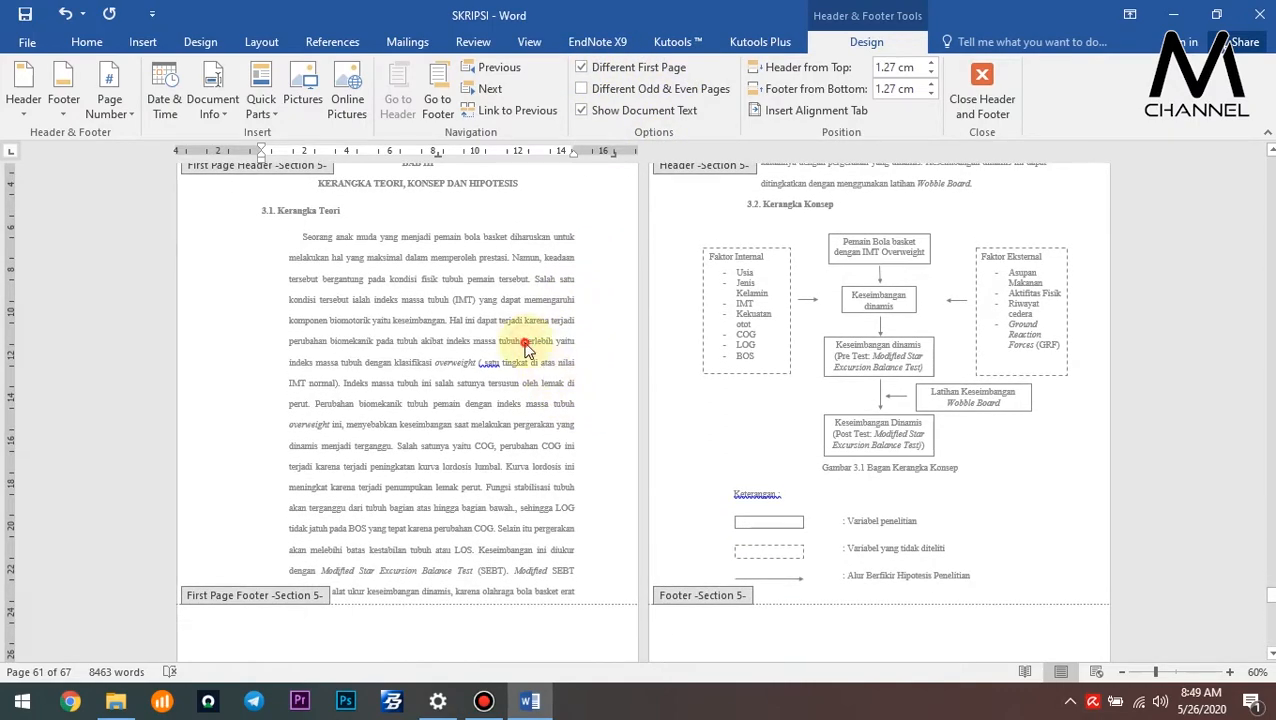
double_click(521, 347)
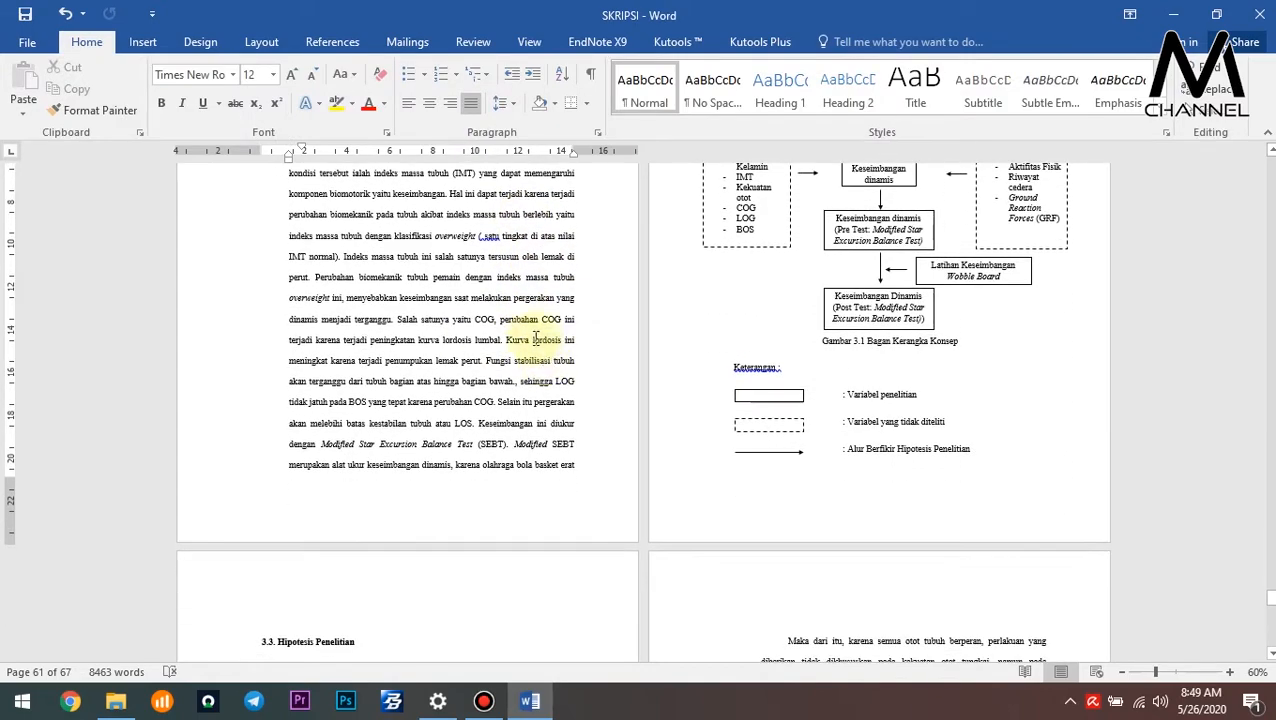
Open the section 2 footer on the second cover page and turn off Different First Page for that section.
drag(1271, 596, 1271, 160)
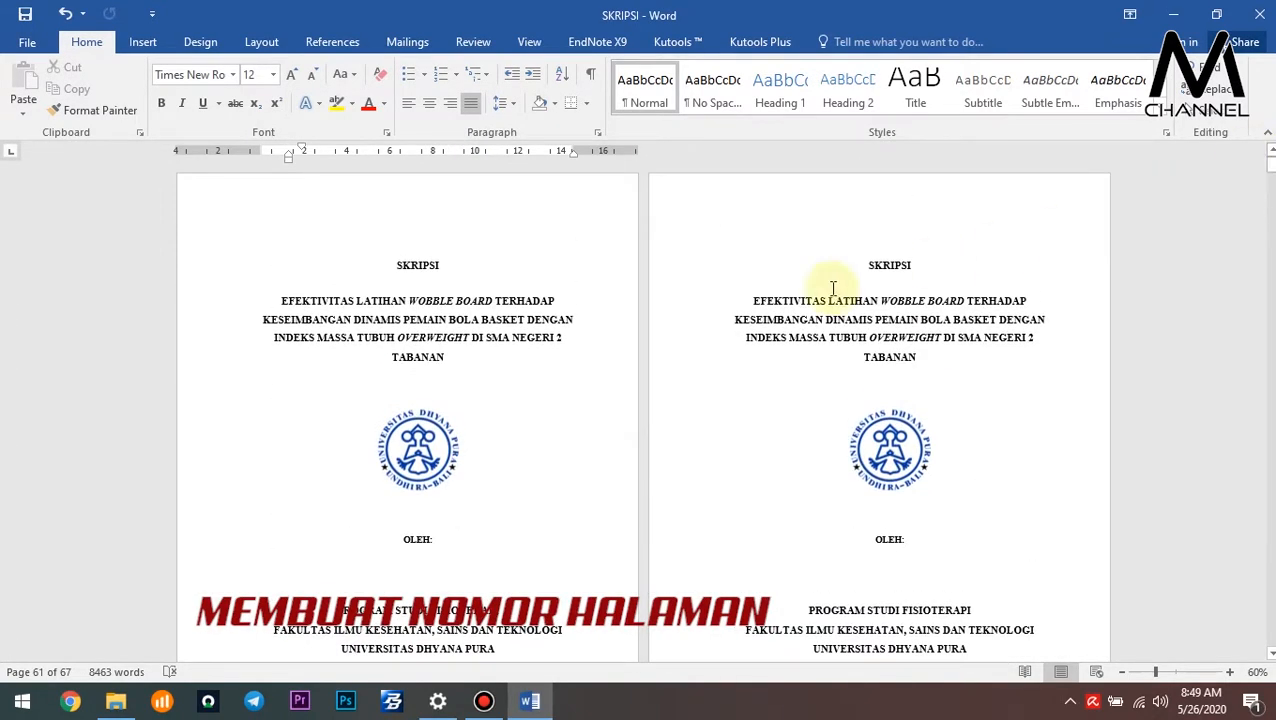
scroll(607, 394, down, 2)
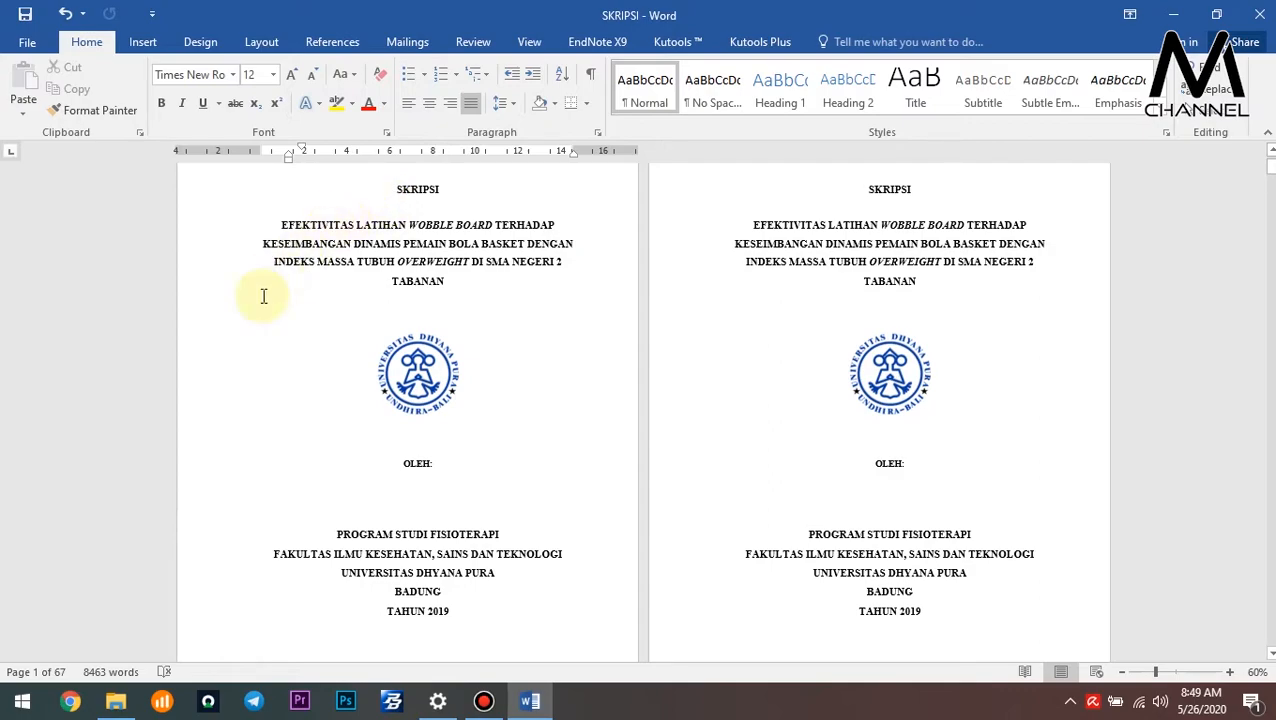
scroll(441, 477, up, 2)
scroll(441, 477, up, 3)
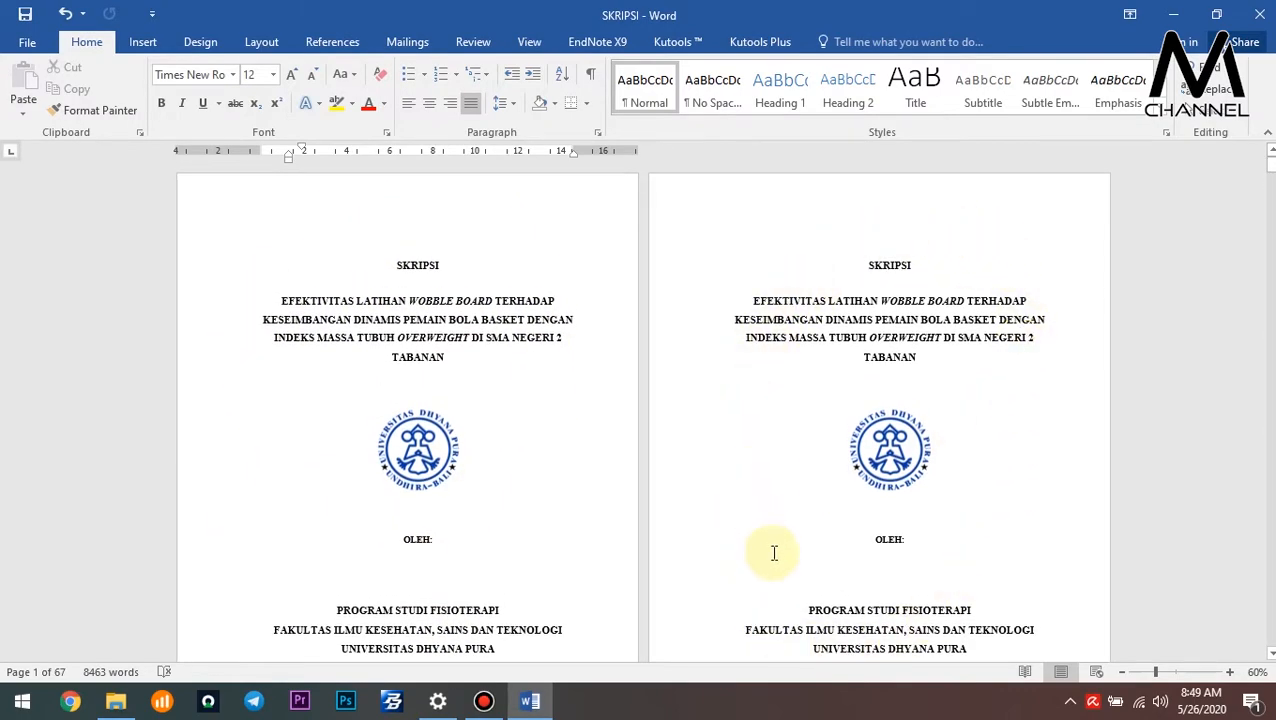
scroll(889, 447, down, 3)
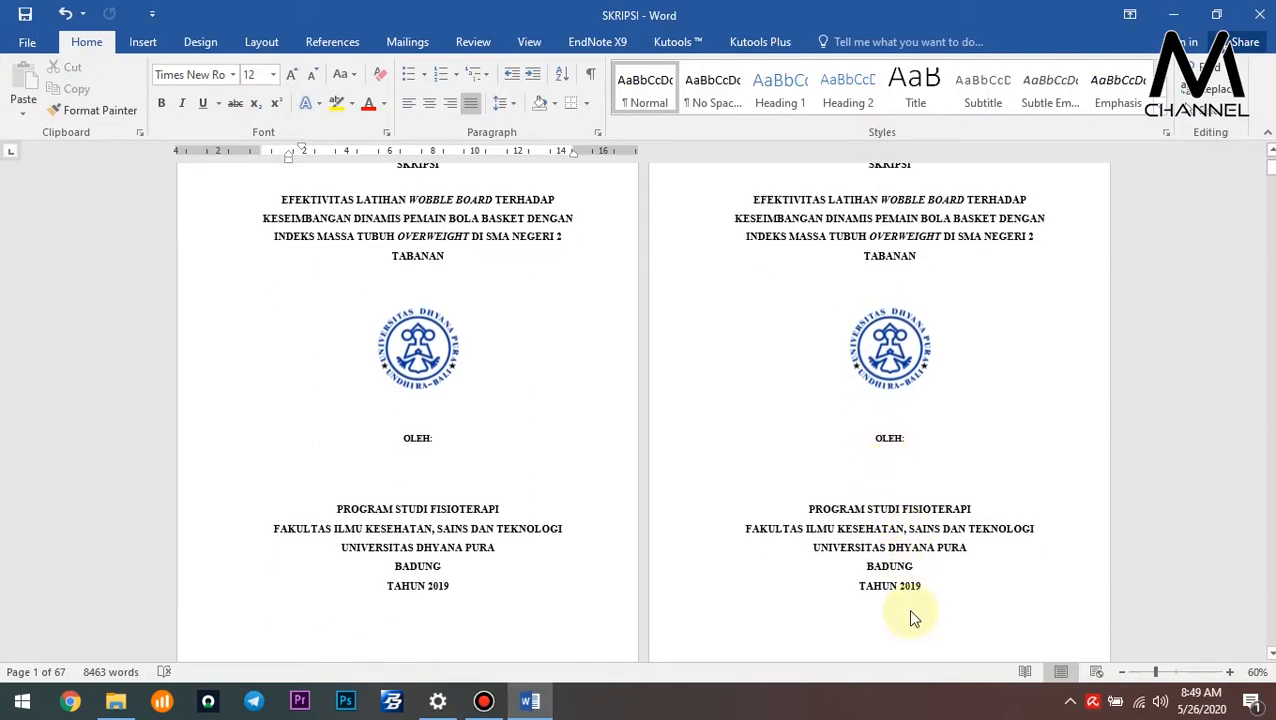
scroll(911, 610, down, 1)
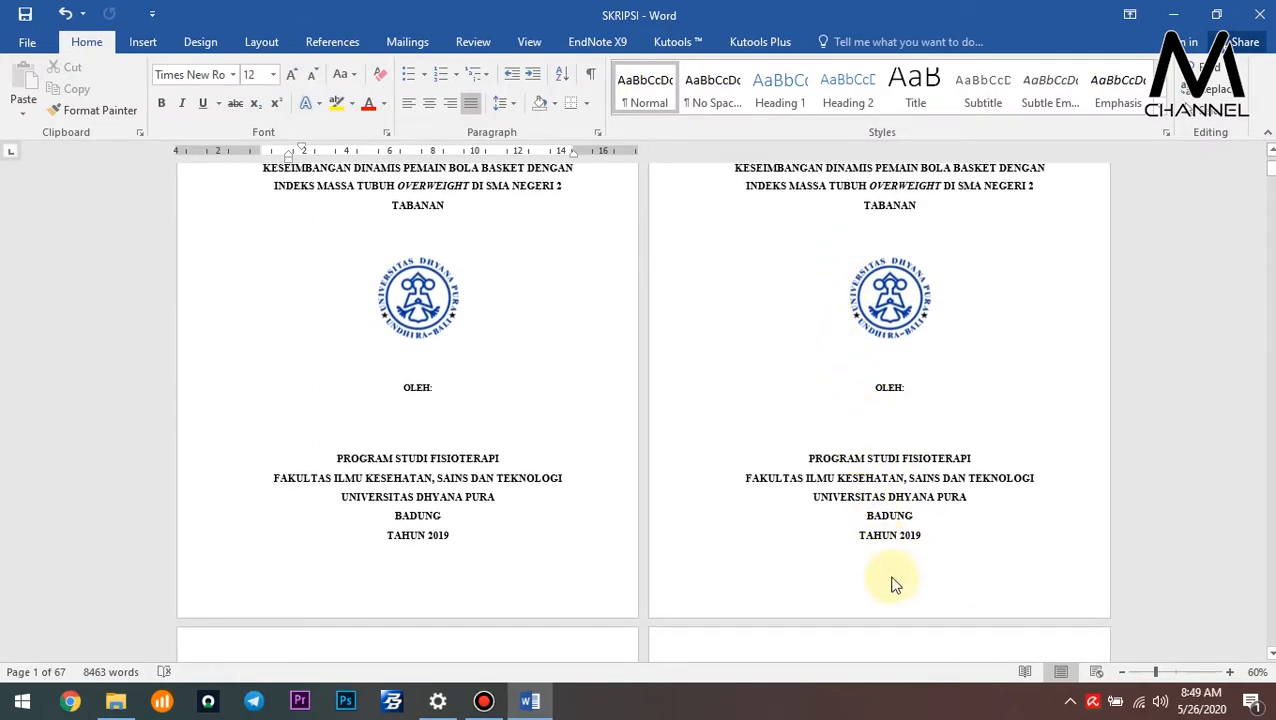
double_click(895, 592)
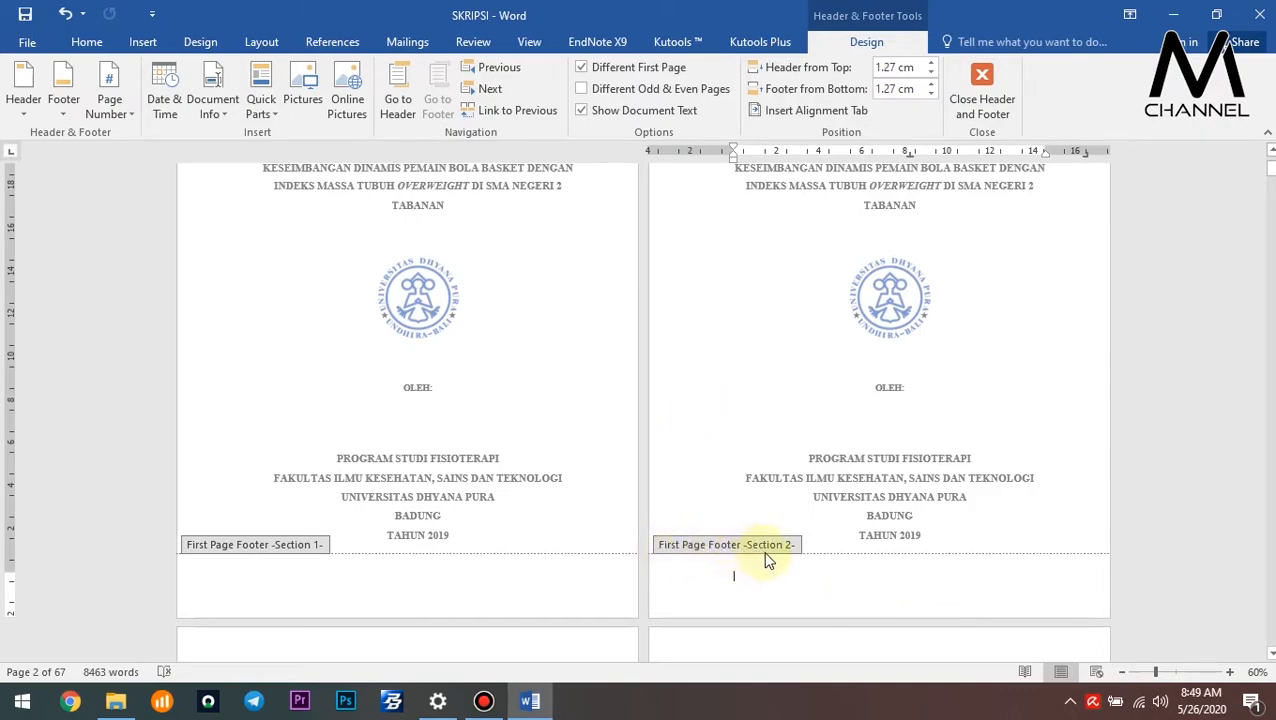
click(584, 68)
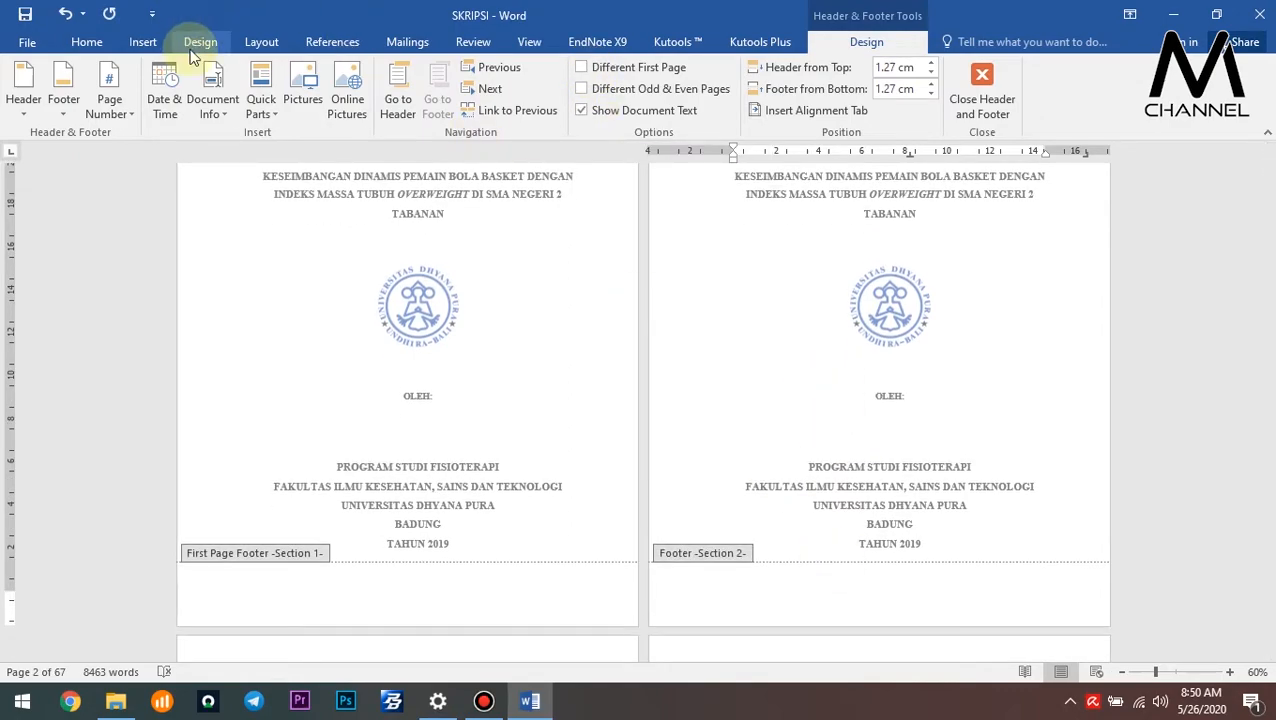
Insert a centred Plain Number 2 page number at the bottom of the page in the section 2 footer.
click(140, 43)
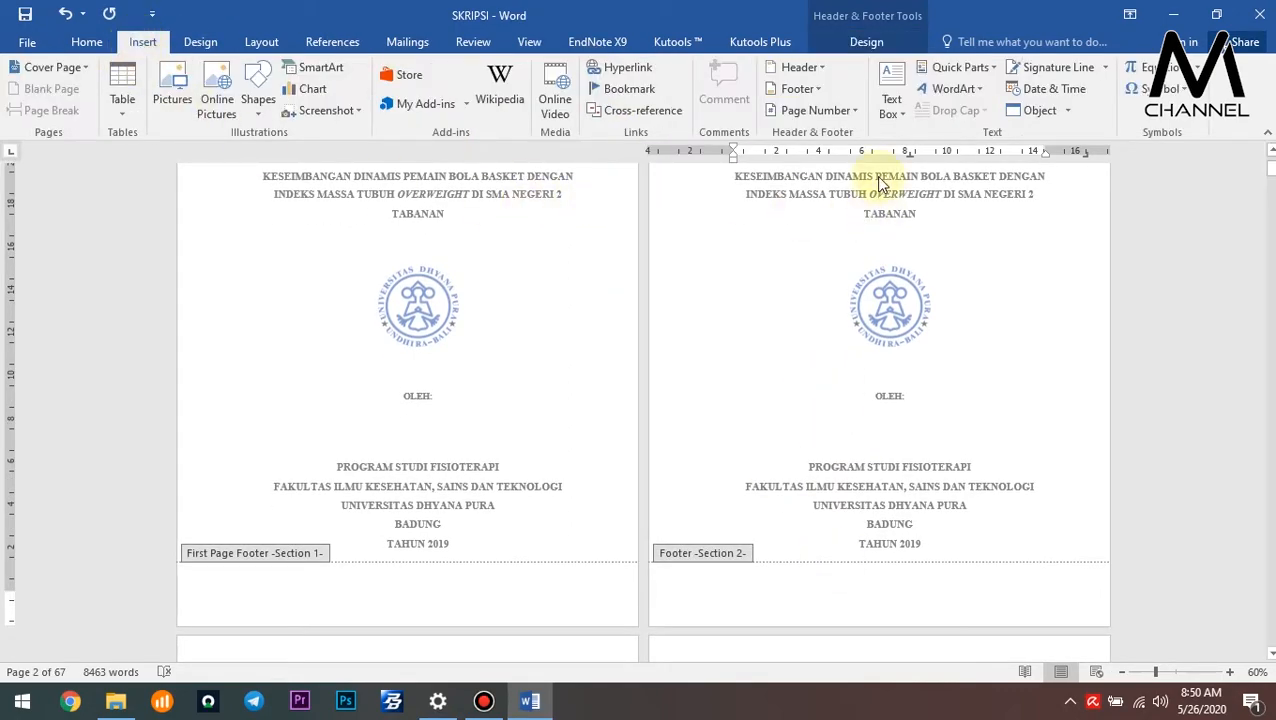
click(815, 111)
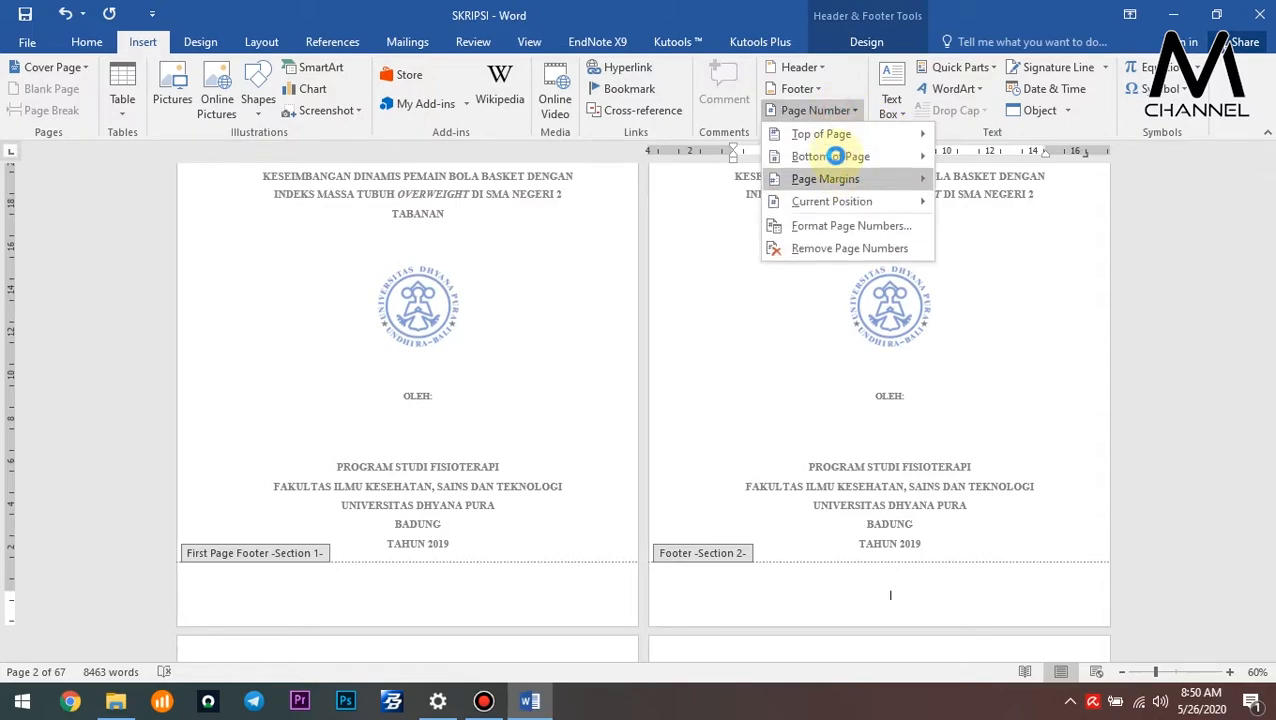
click(835, 157)
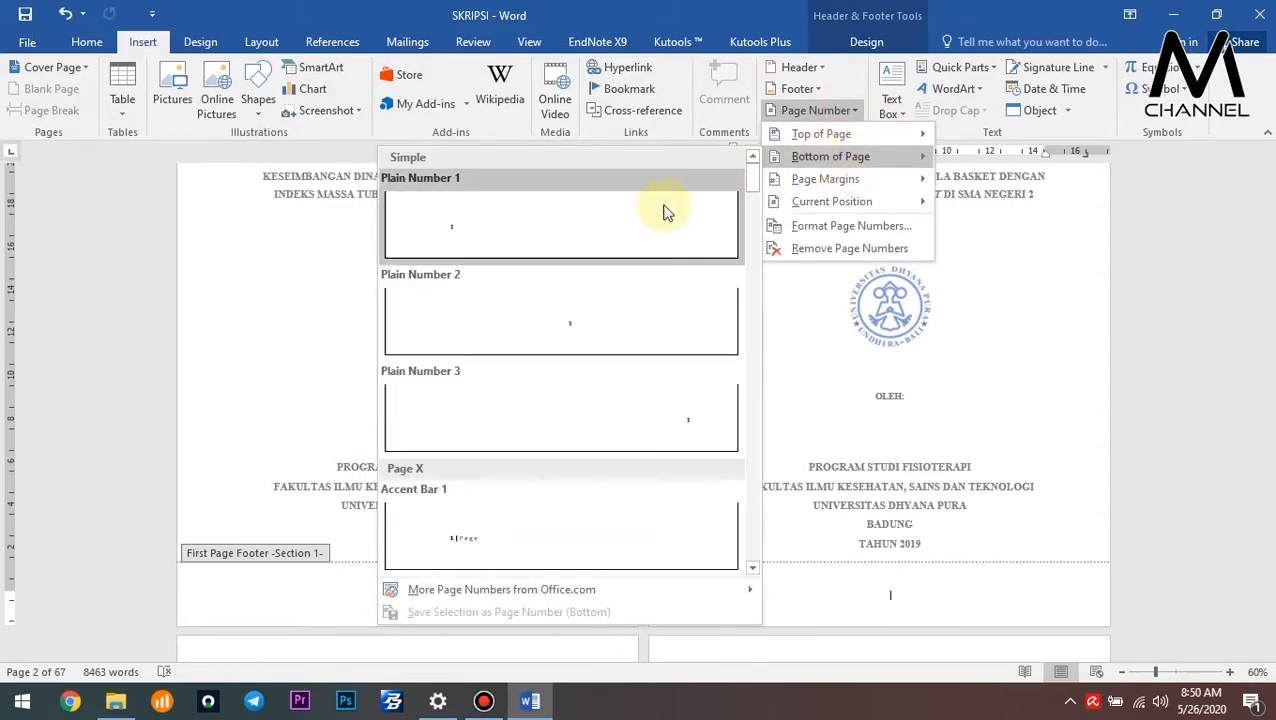
click(583, 331)
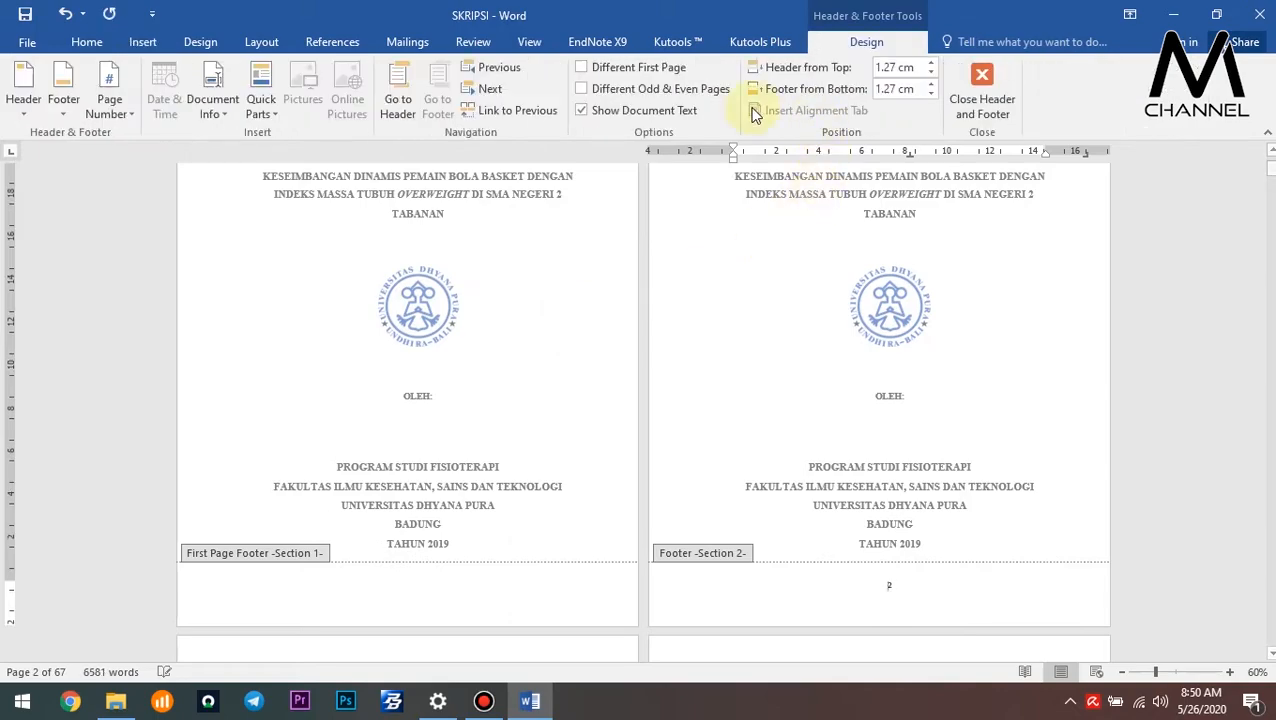
Format the section 2 page numbers as i, ii, iii and start the numbering at i.
click(128, 116)
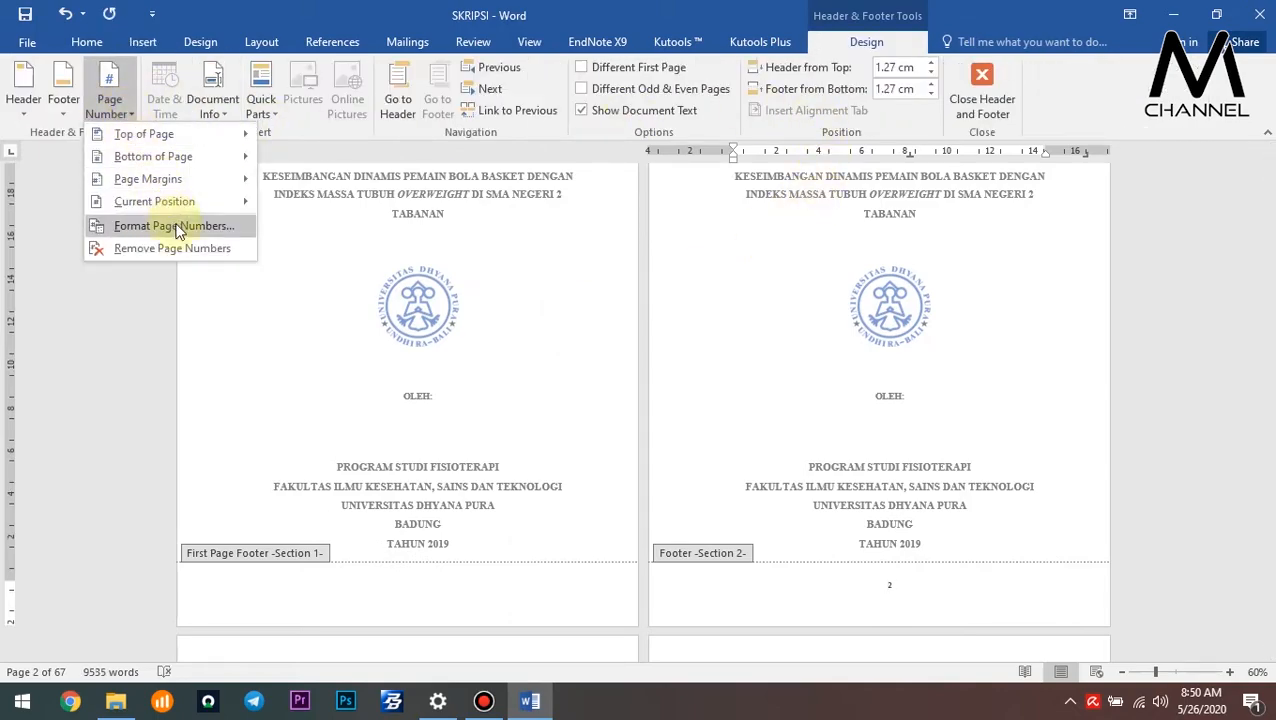
click(176, 230)
click(663, 241)
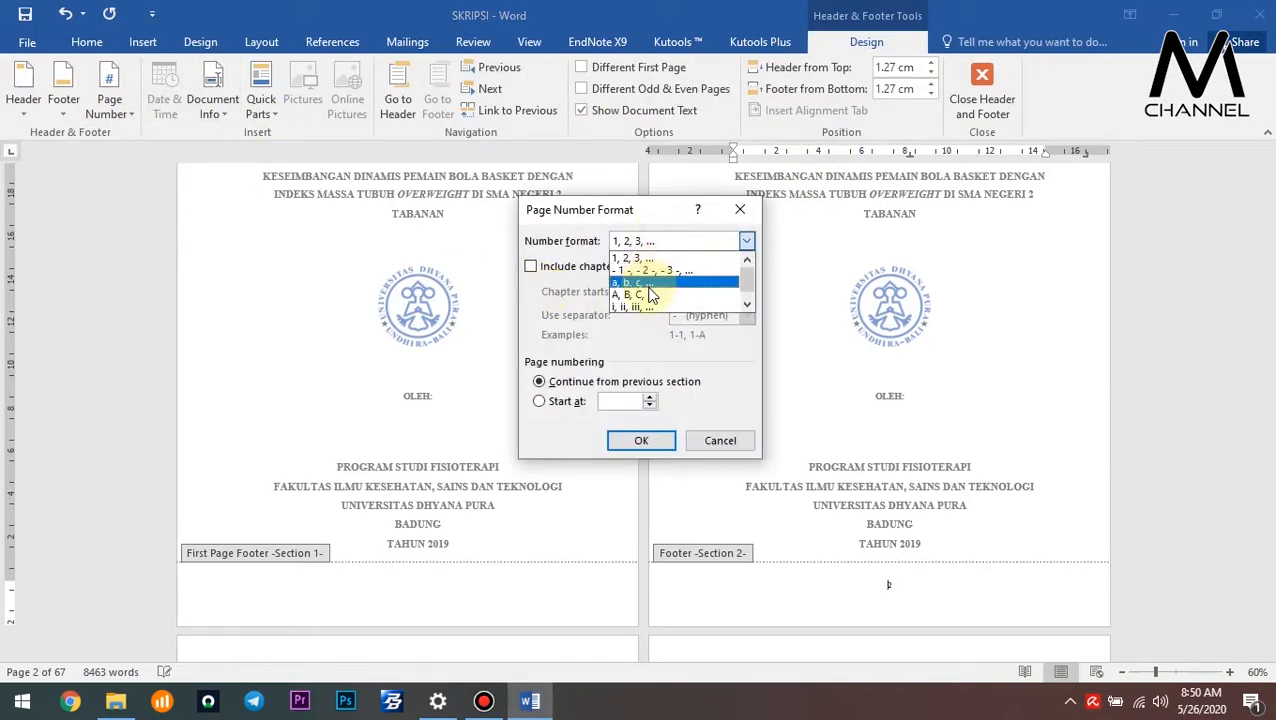
click(647, 300)
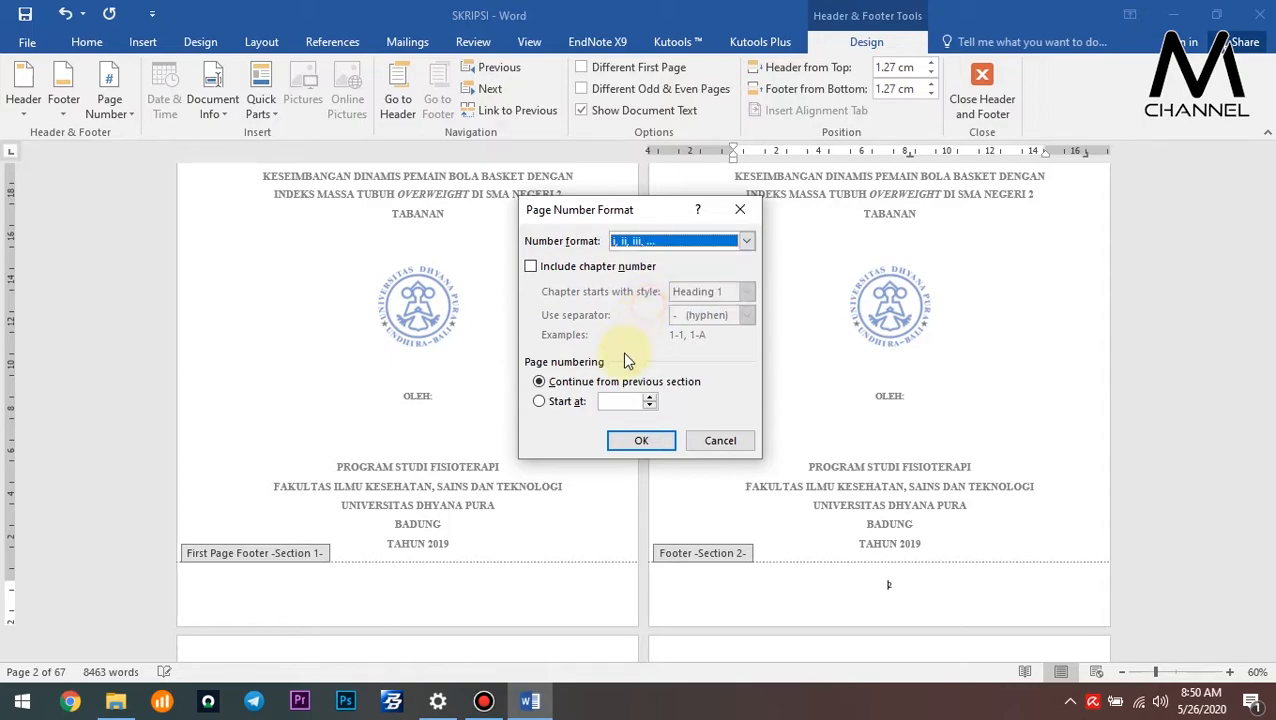
click(655, 396)
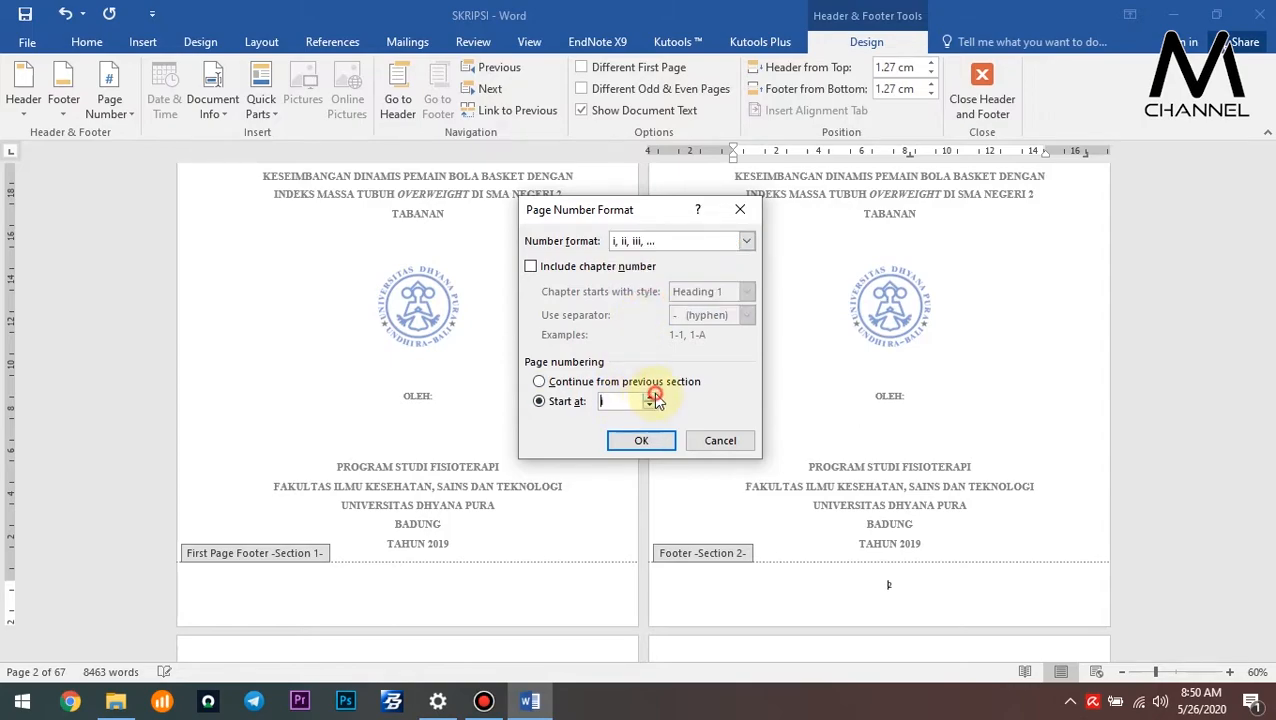
click(638, 442)
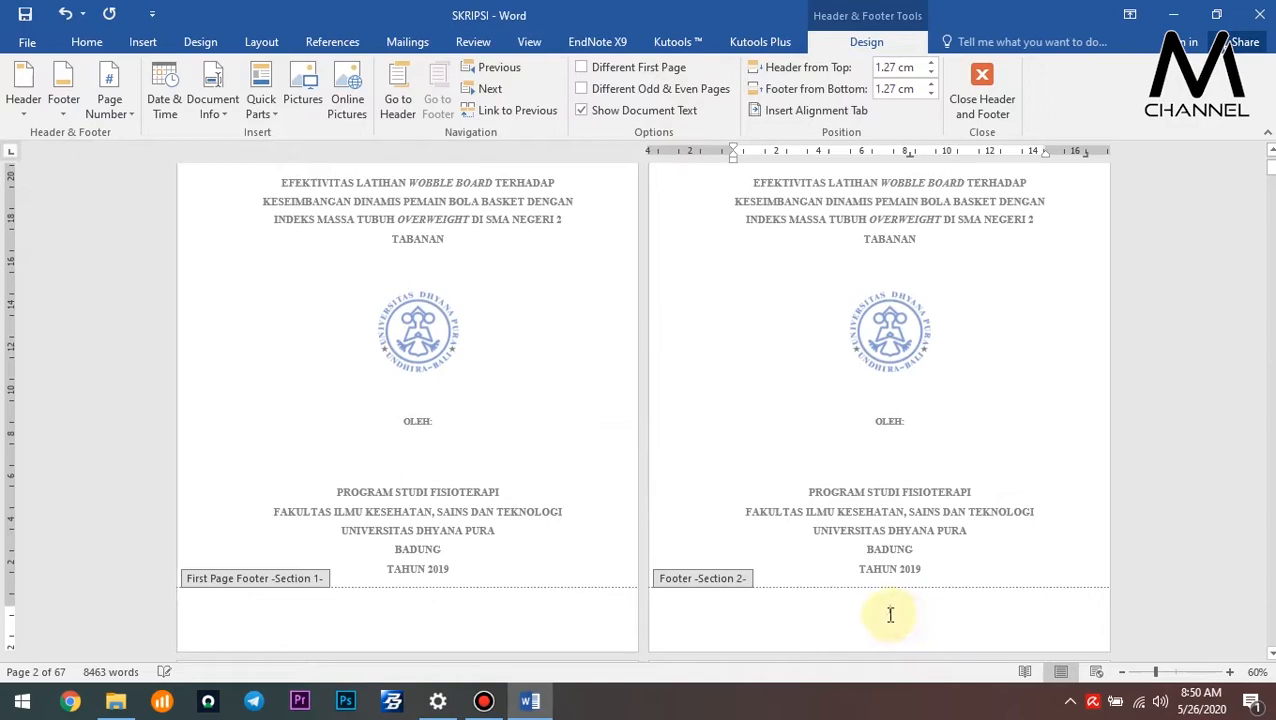
Set the section 2 footer page number to Times New Roman, size 12, and return to the body text.
double_click(883, 613)
double_click(890, 611)
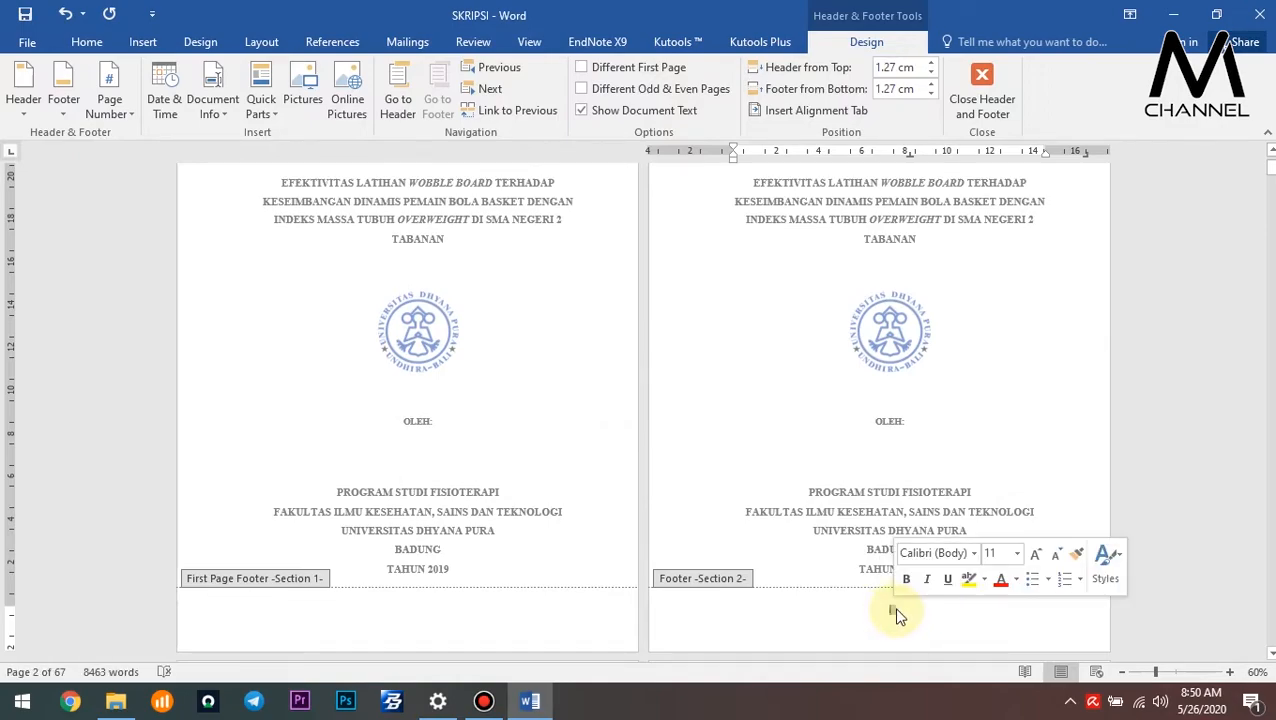
click(975, 553)
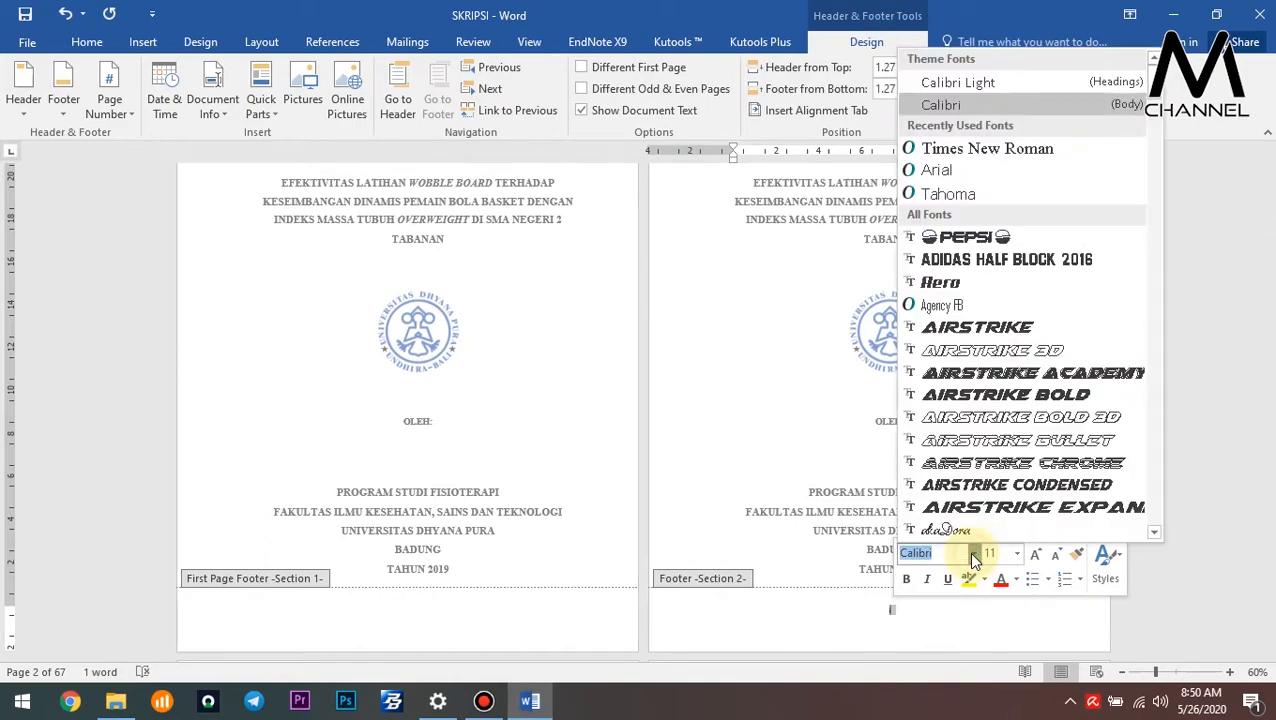
click(978, 150)
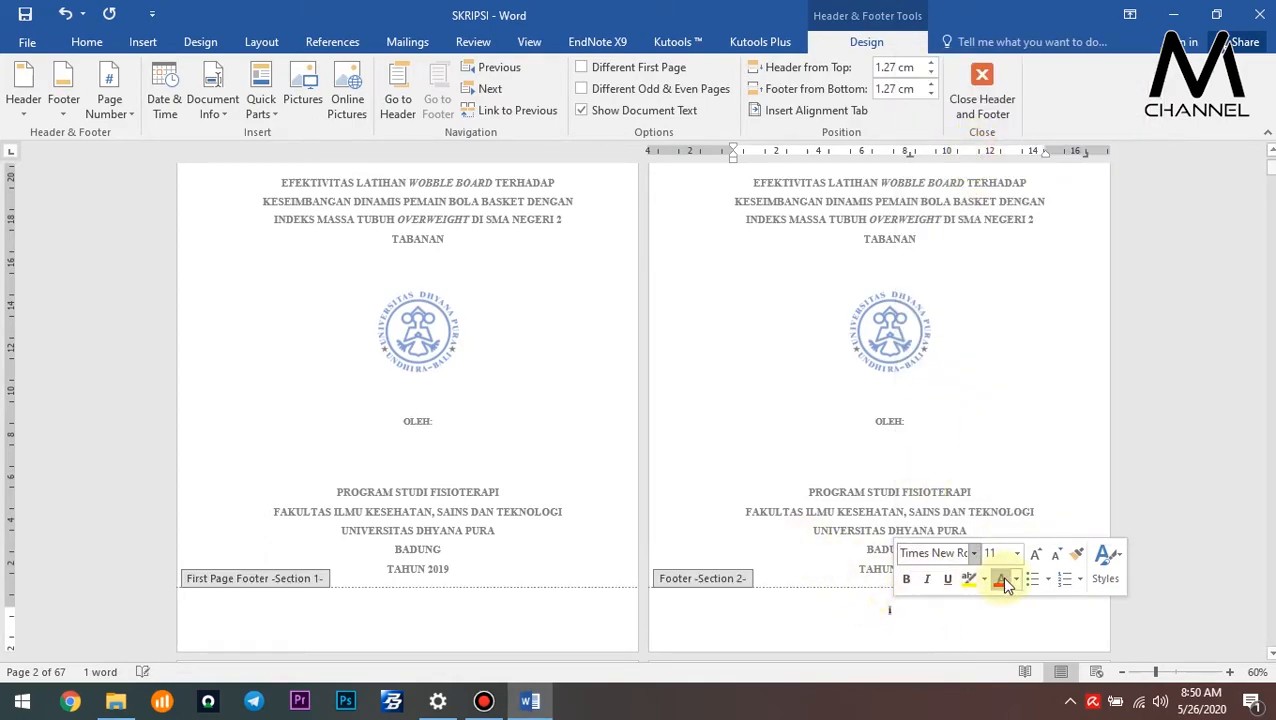
click(1017, 553)
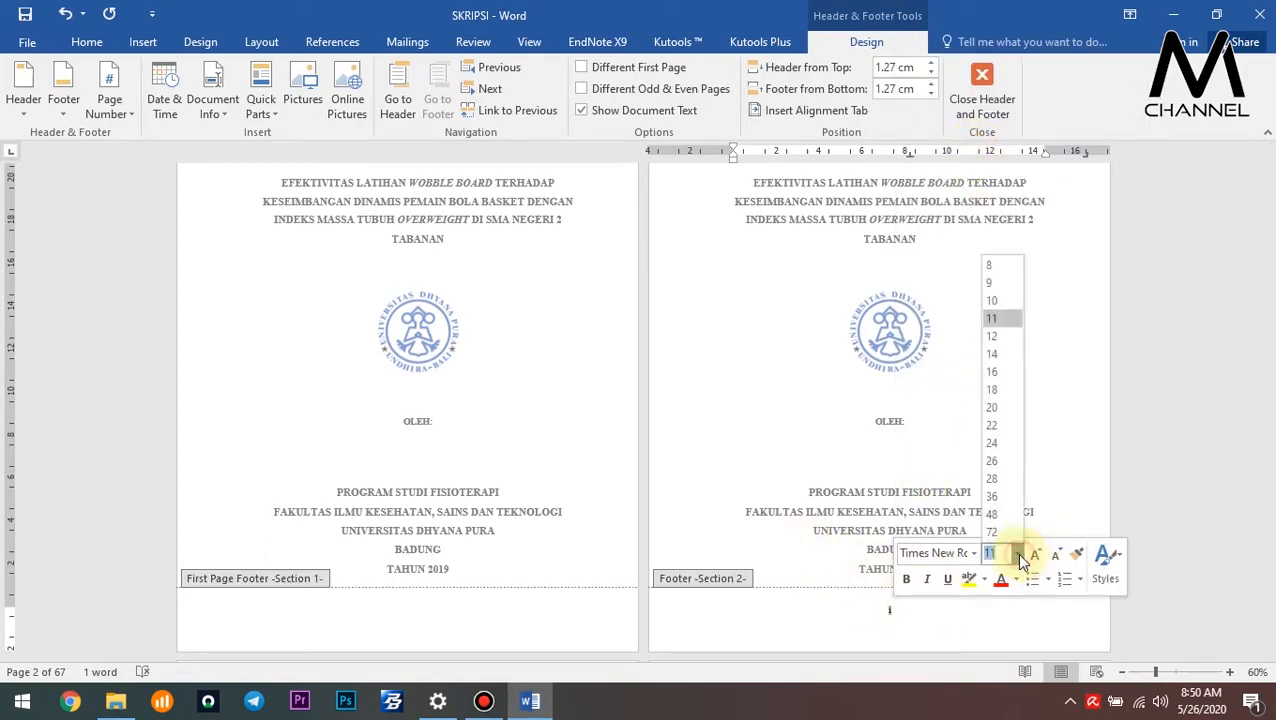
click(1008, 334)
double_click(1010, 455)
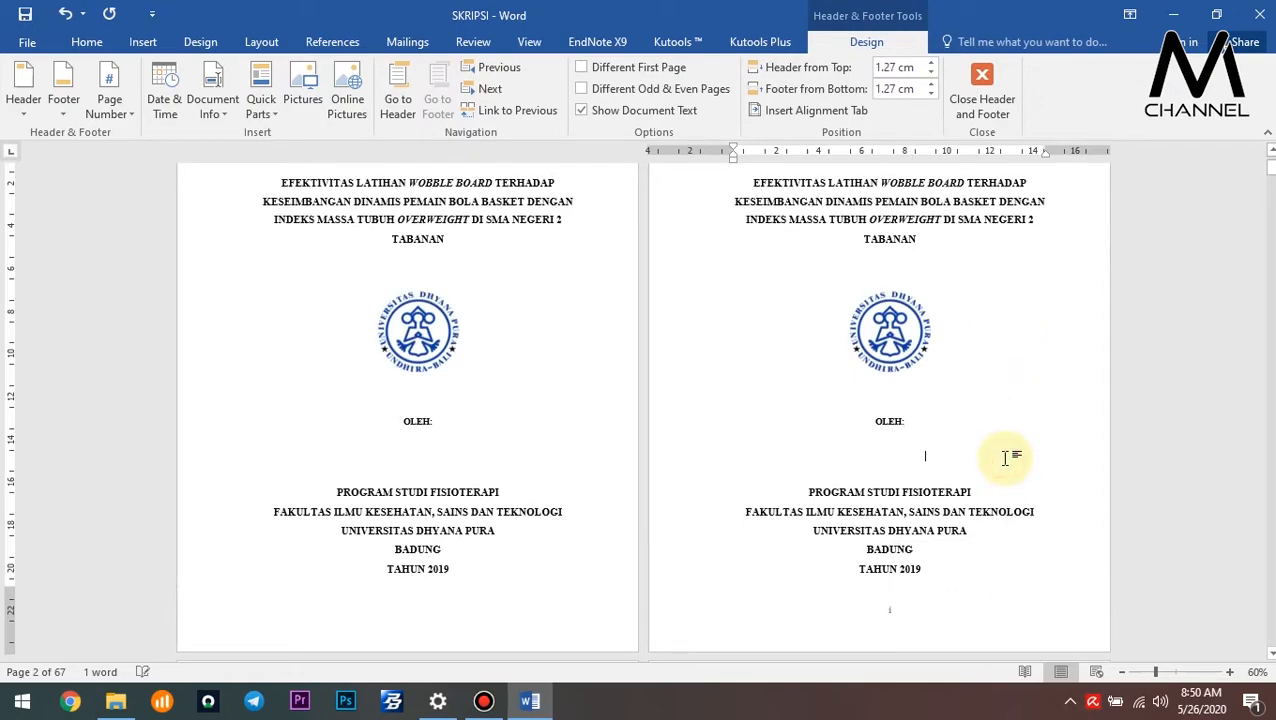
Check the page numbers at the bottom of the front matter pages through DAFTAR SINGKATAN and the BAB I page.
scroll(695, 561, down, 1)
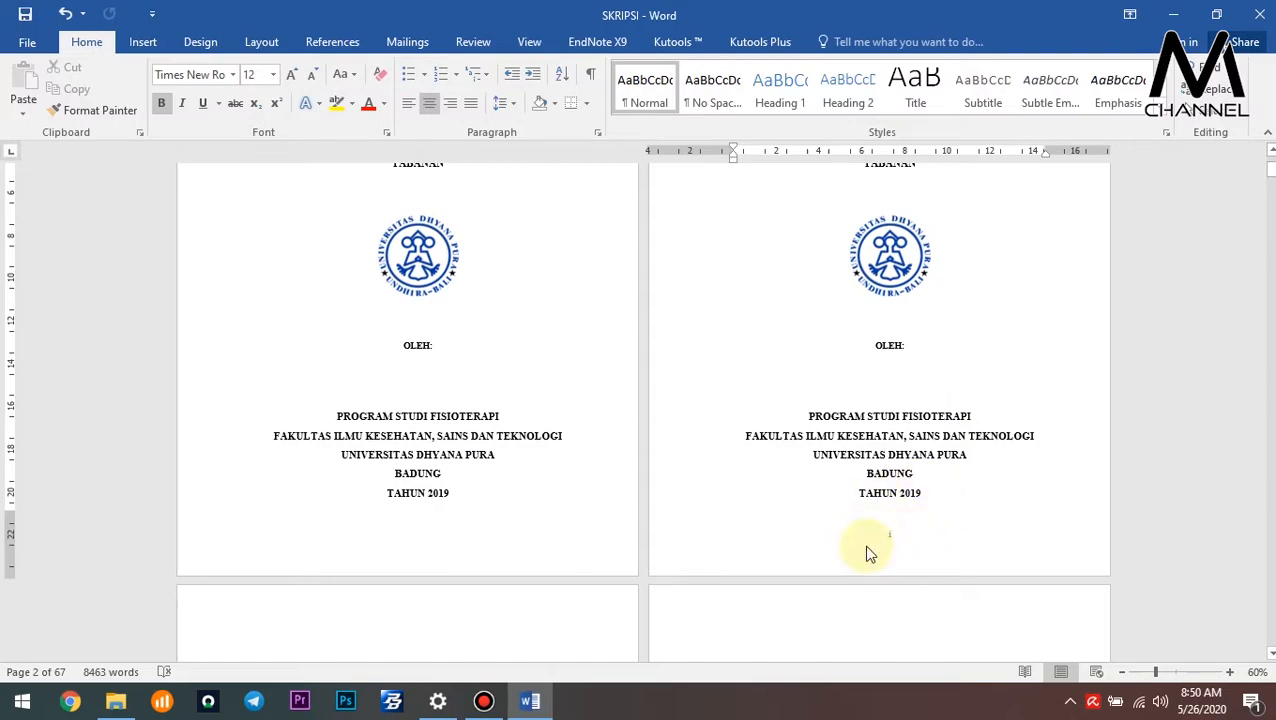
scroll(650, 507, down, 8)
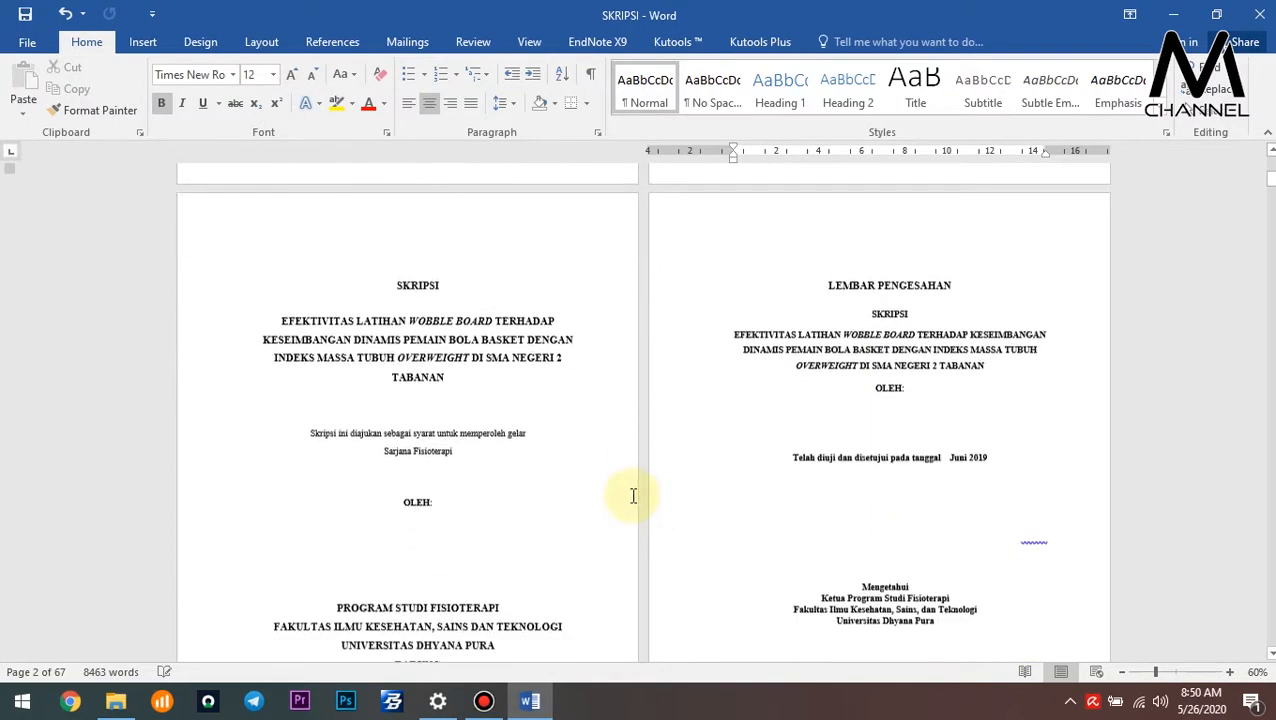
scroll(408, 500, down, 8)
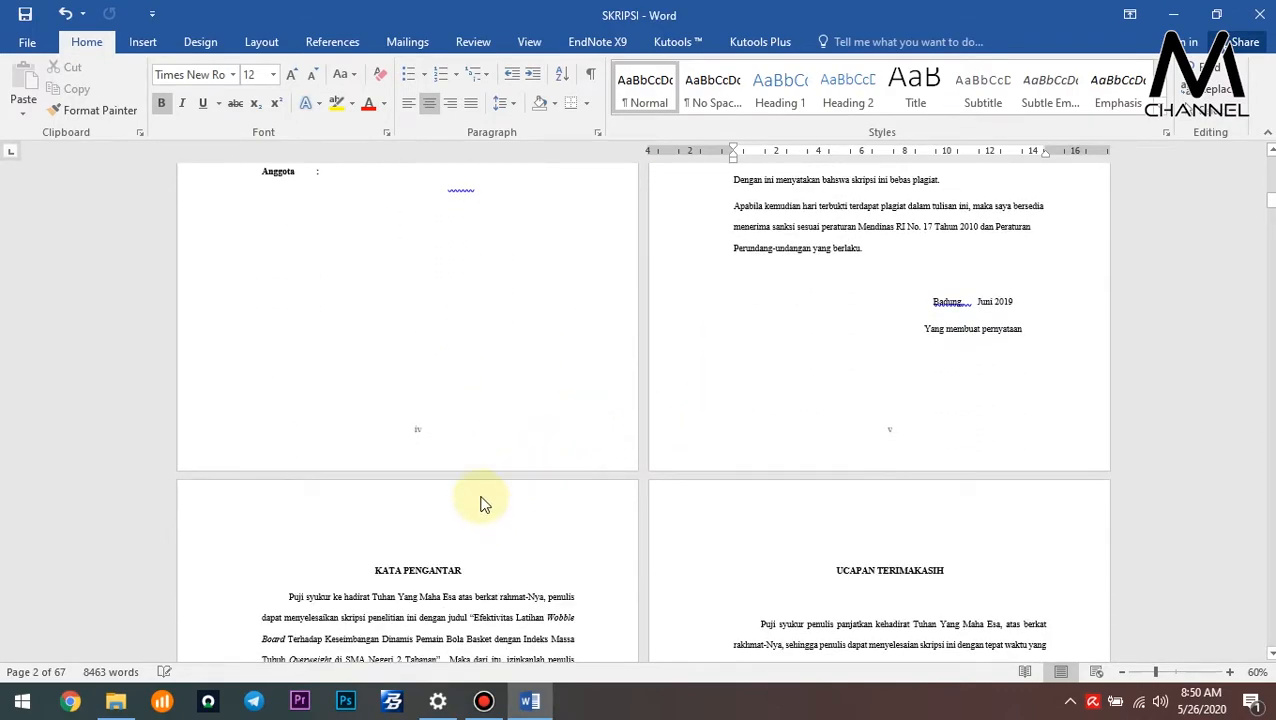
scroll(478, 501, down, 3)
drag(1270, 213, 1270, 266)
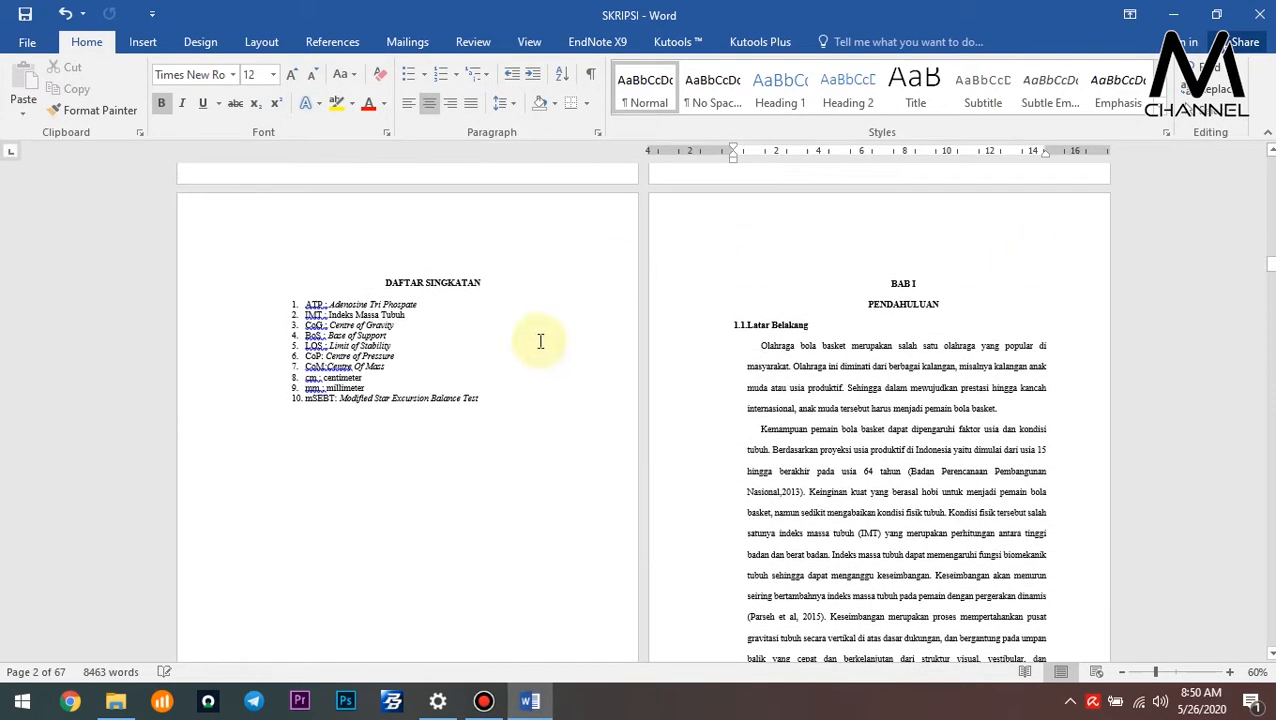
scroll(536, 341, down, 5)
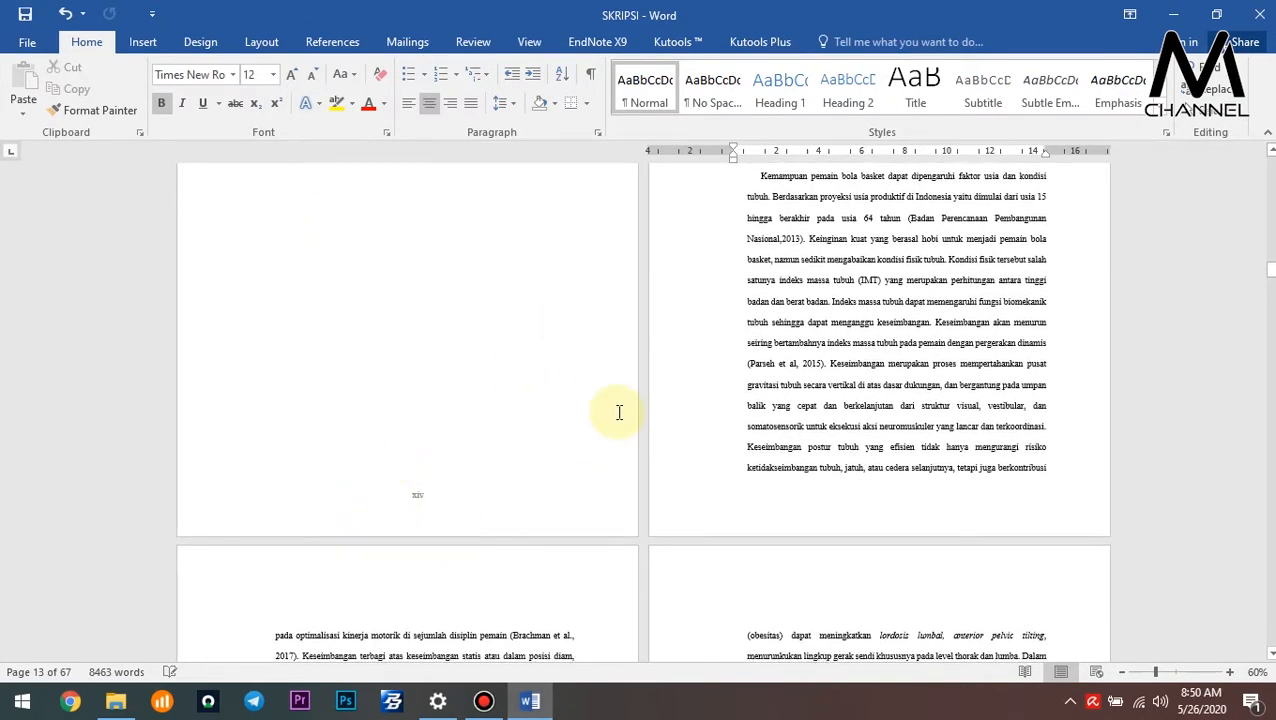
scroll(618, 413, up, 3)
scroll(980, 460, down, 3)
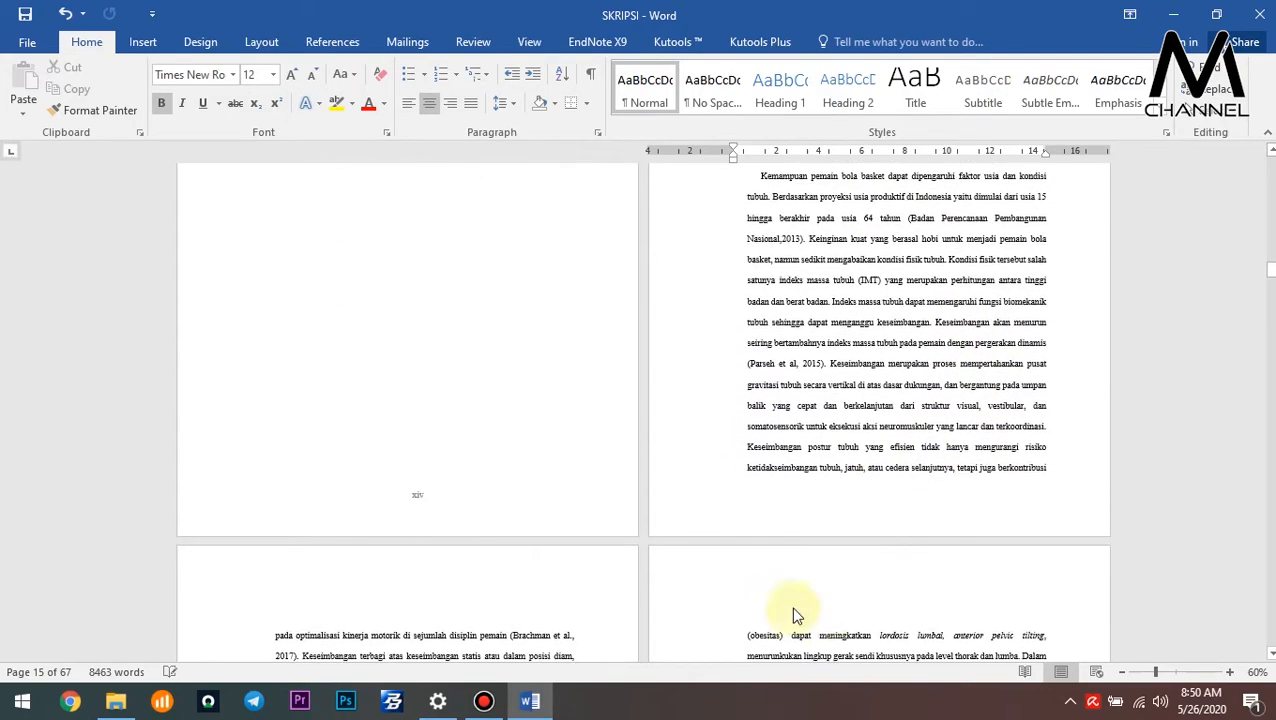
scroll(883, 470, up, 3)
scroll(835, 341, up, 1)
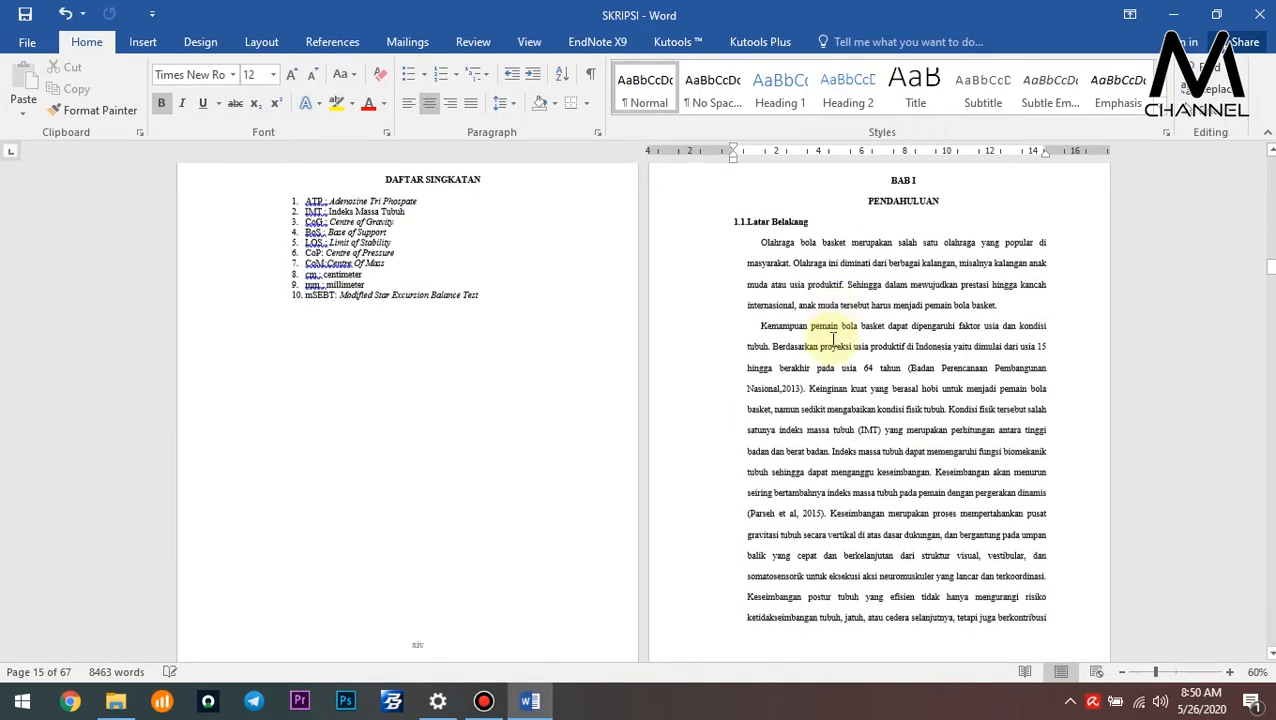
Insert a centred Plain Number 2 page number at the bottom of the BAB I page in the section 3 first page footer.
scroll(838, 370, down, 3)
double_click(925, 567)
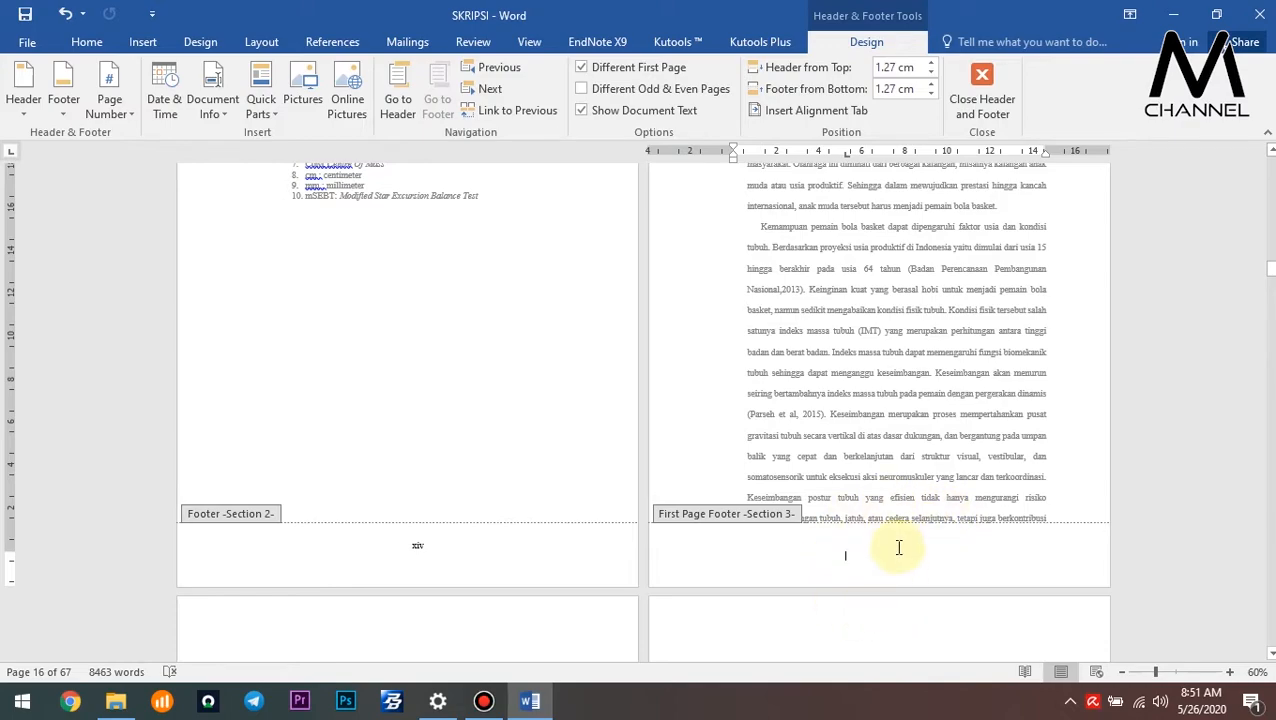
click(142, 41)
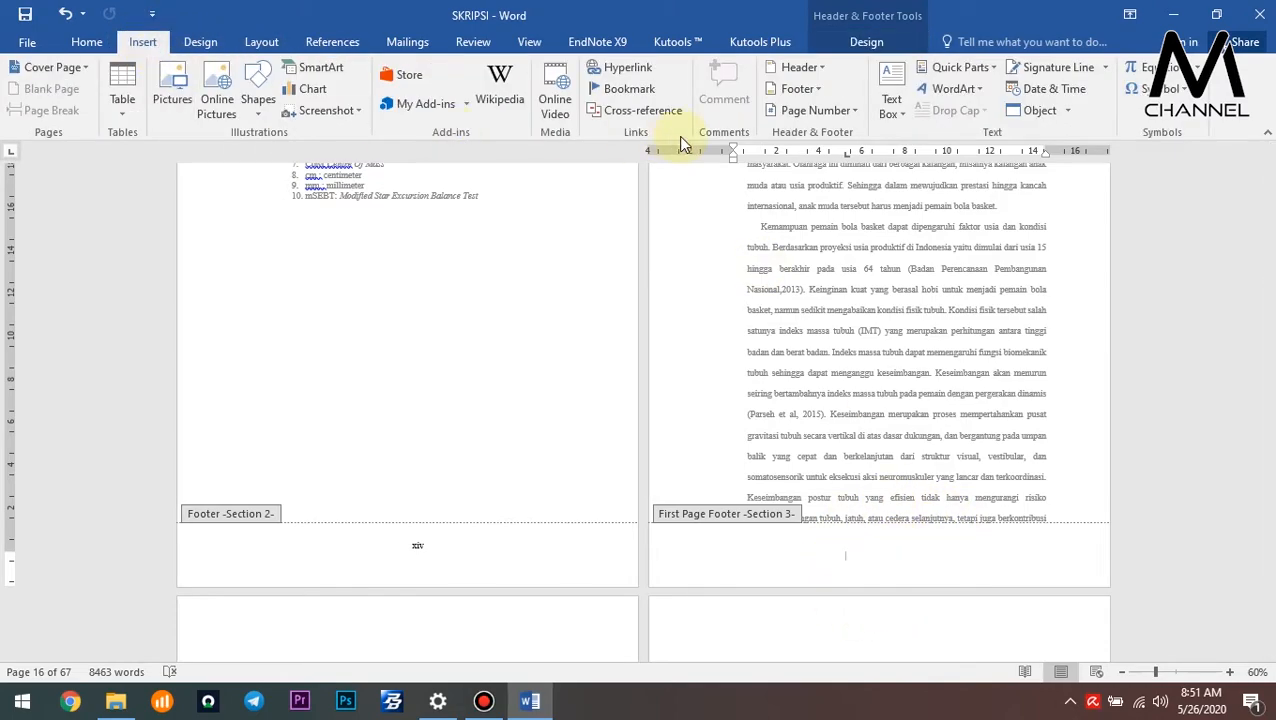
click(815, 110)
mouse_move(835, 162)
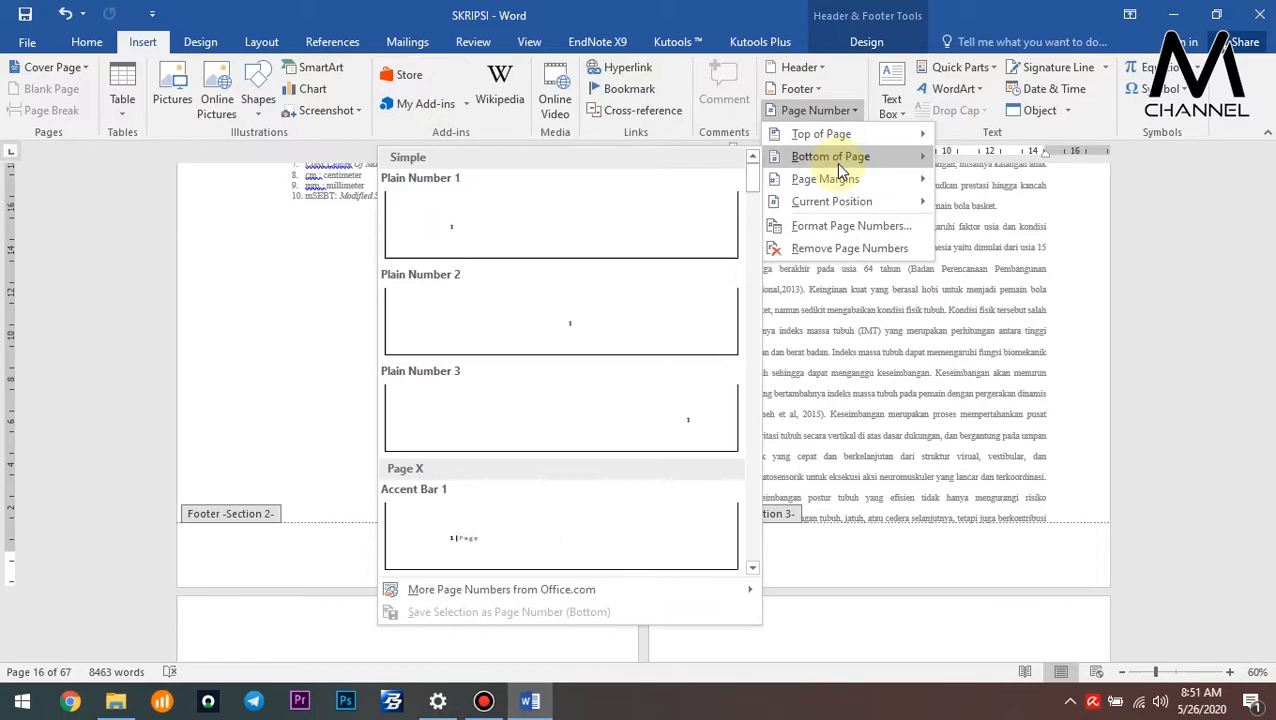
click(607, 304)
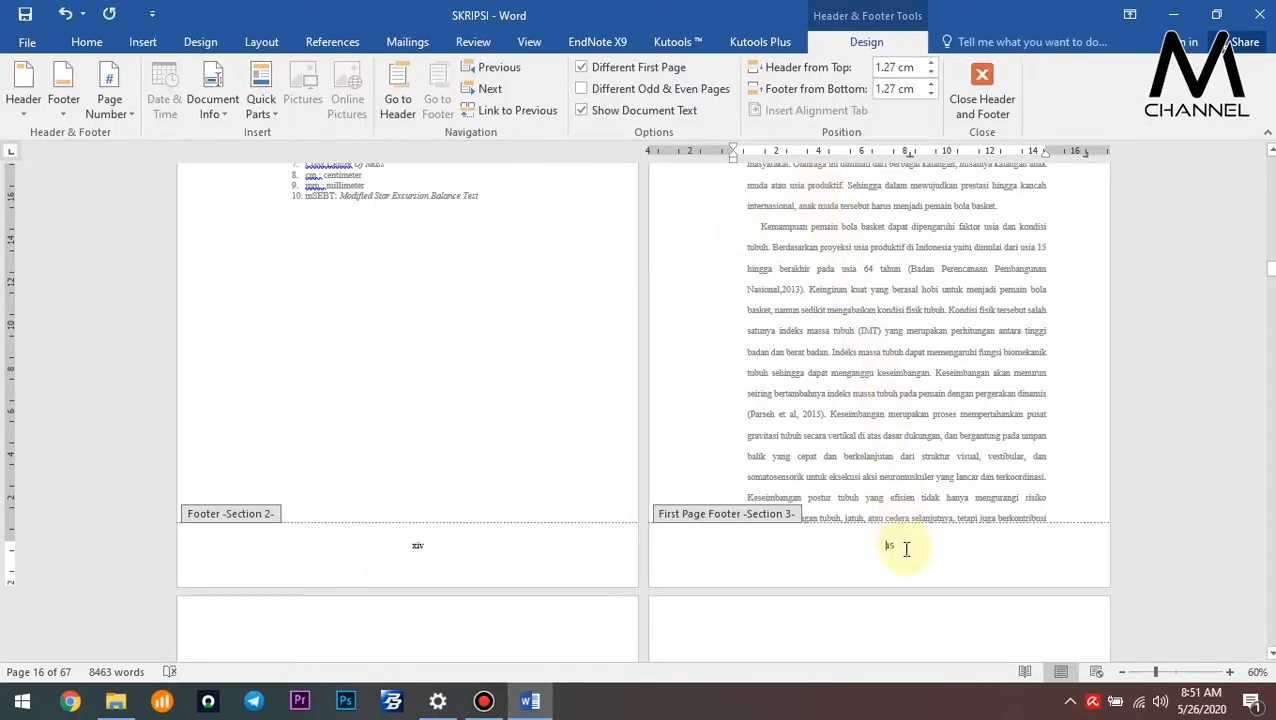
Format the section 3 page numbers as 1, 2, 3, start the numbering at 1, and return to the body text.
drag(905, 548, 862, 546)
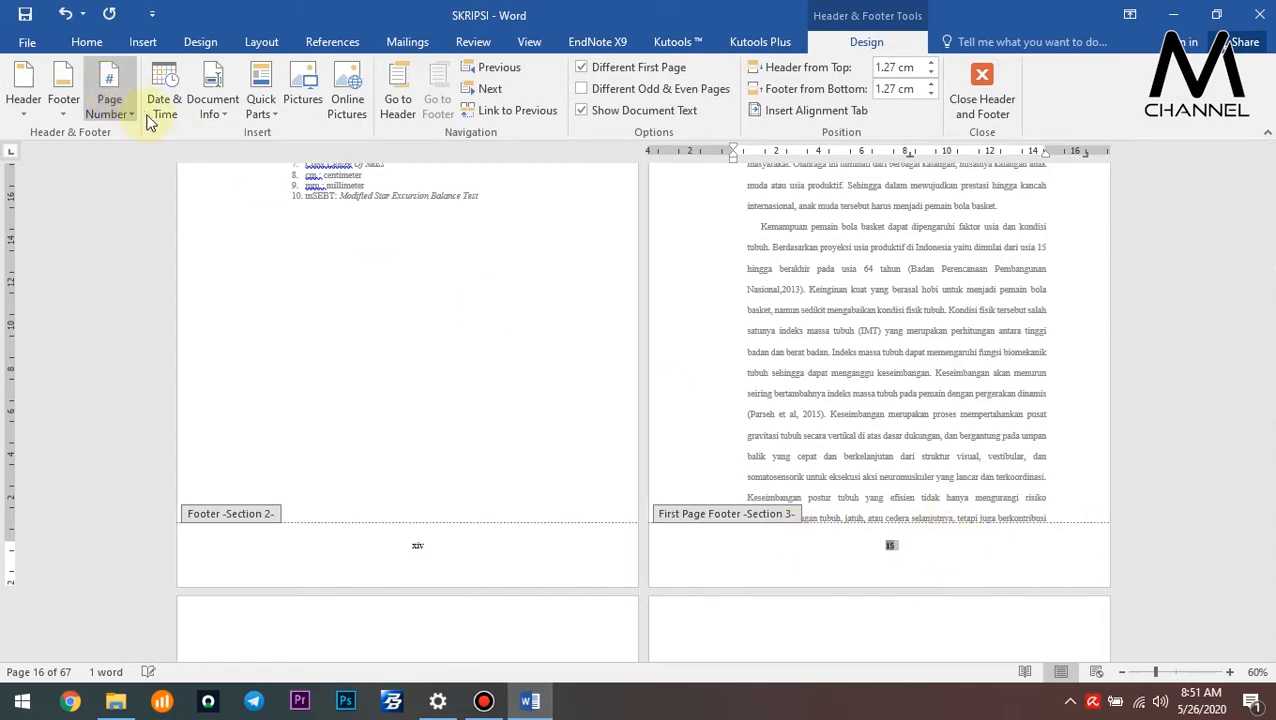
click(110, 108)
click(180, 226)
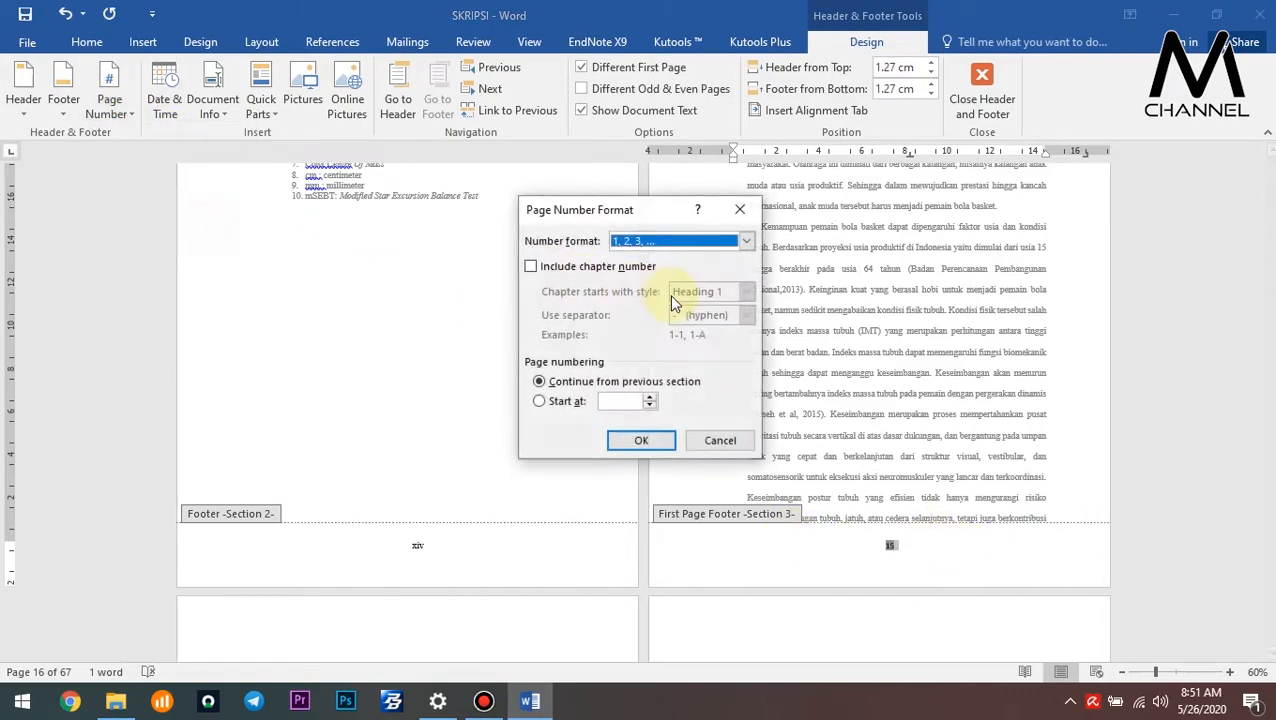
click(649, 398)
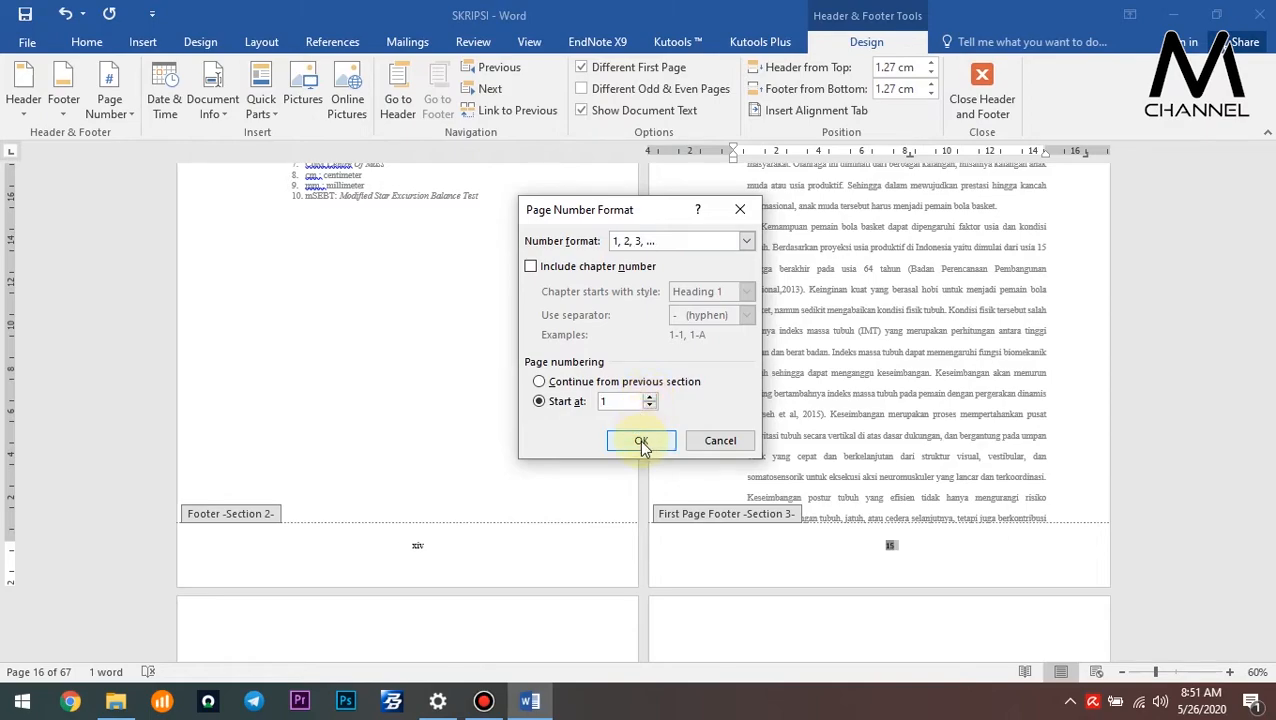
click(641, 441)
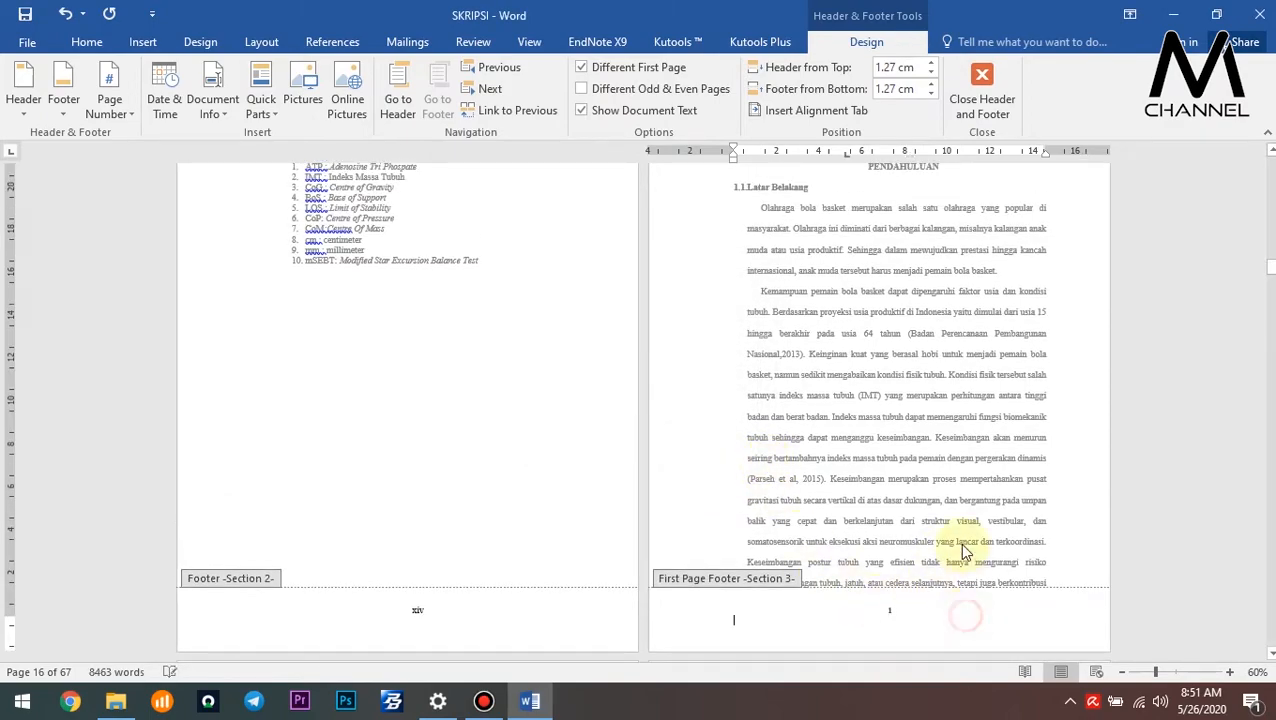
double_click(961, 542)
Check the page numbering on the BAB I page and the pages that follow it.
scroll(920, 535, down, 2)
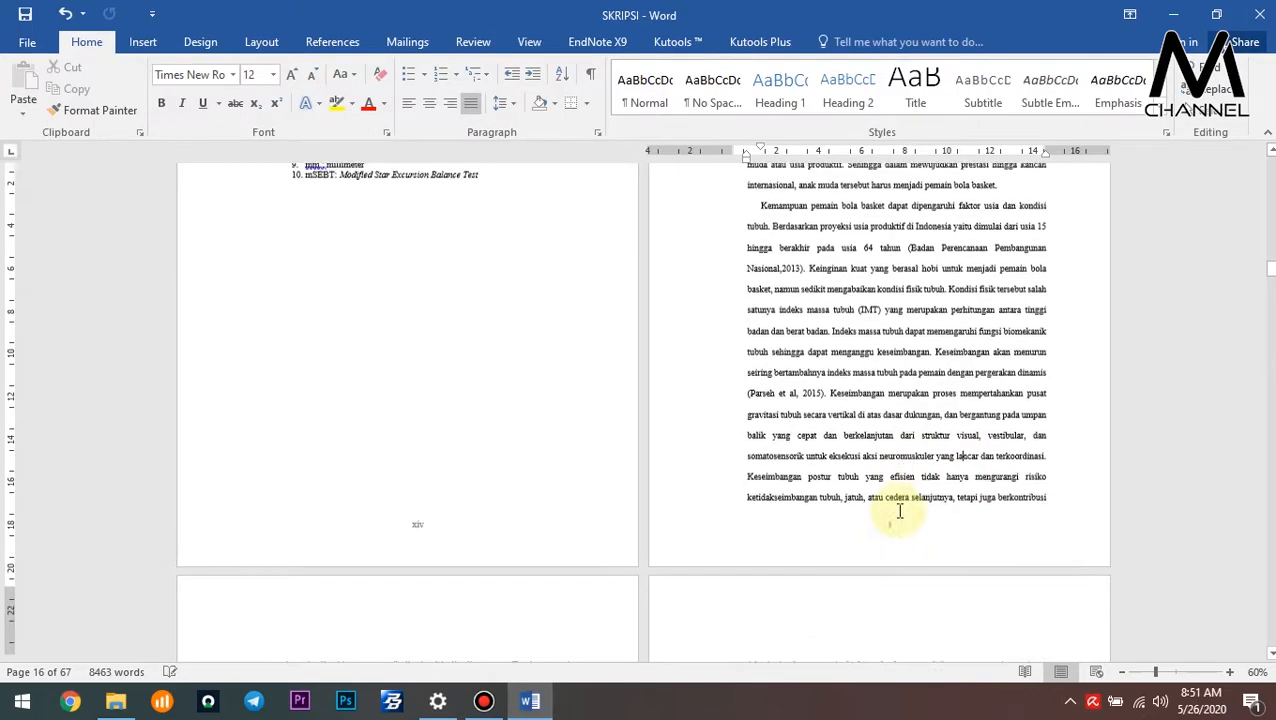
scroll(899, 512, down, 10)
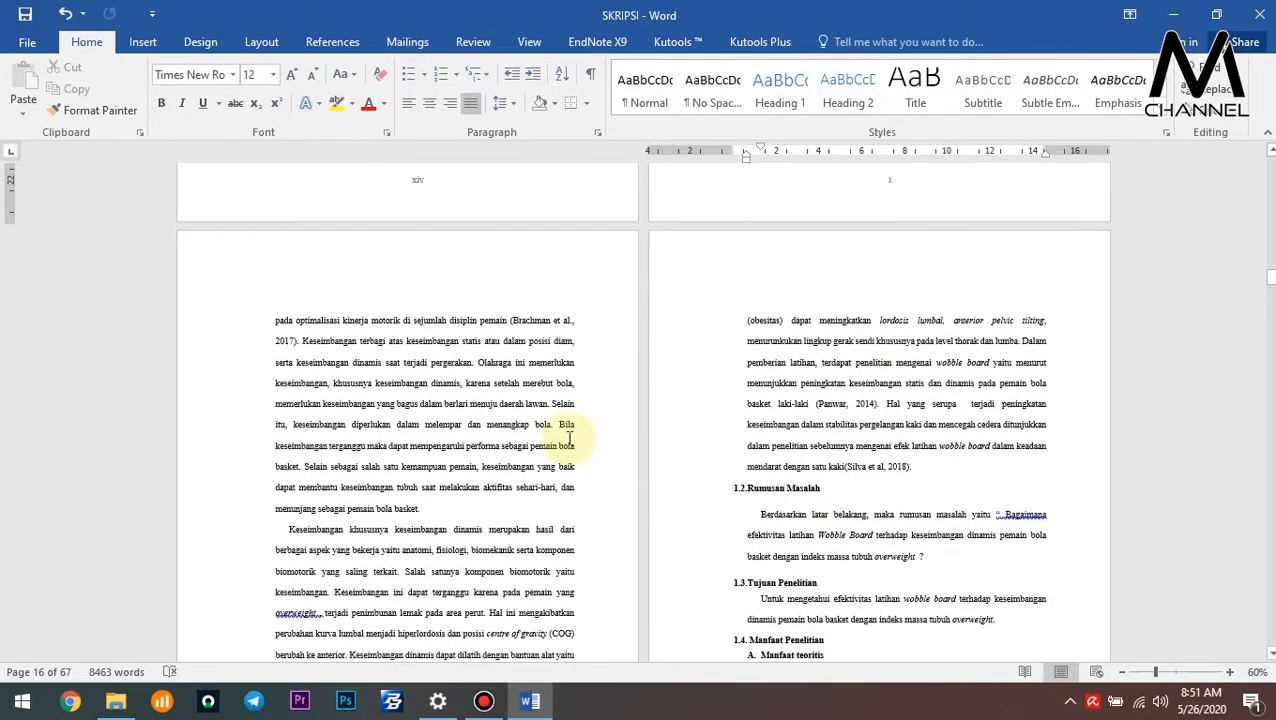
scroll(569, 437, down, 5)
scroll(826, 364, up, 15)
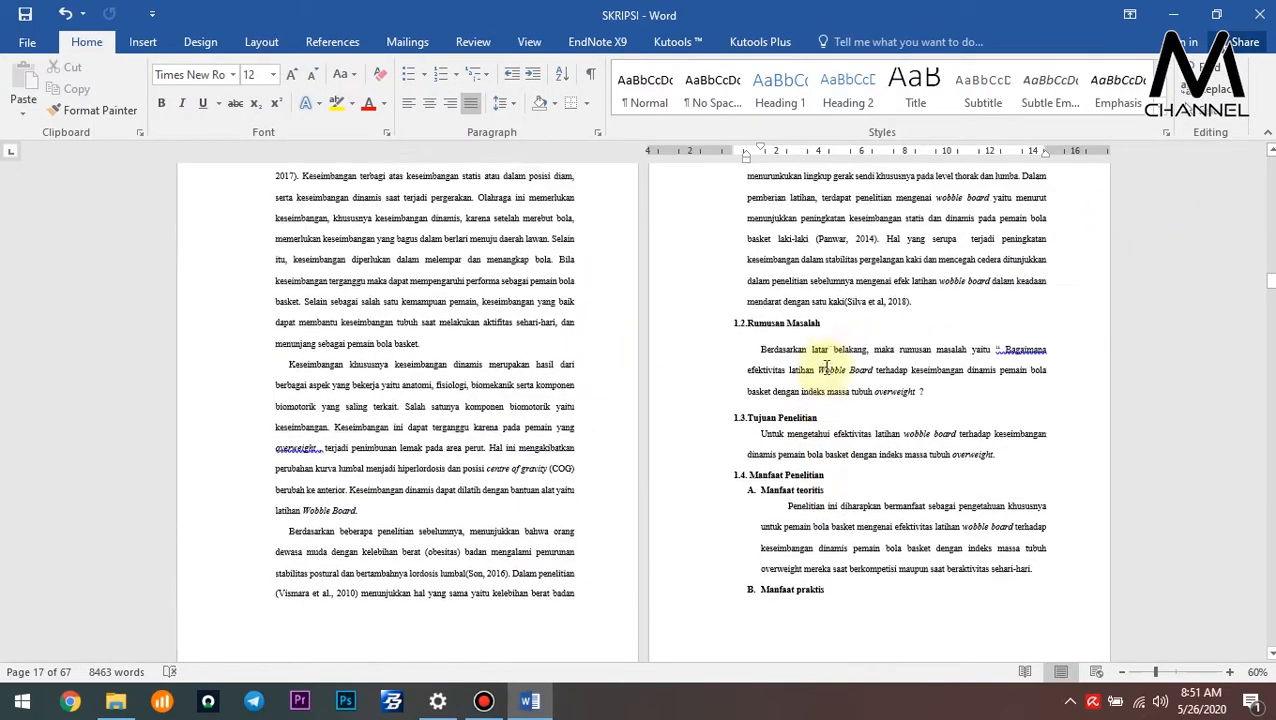
scroll(944, 383, up, 2)
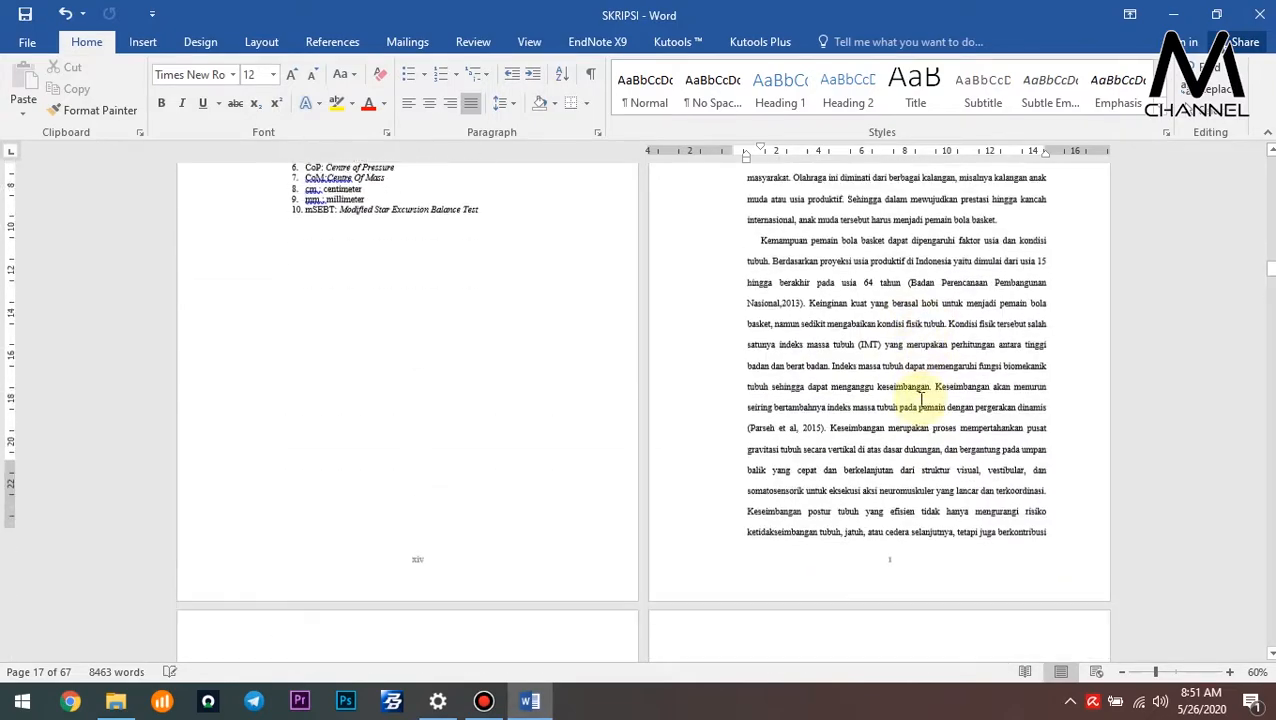
scroll(912, 399, down, 7)
scroll(518, 499, down, 2)
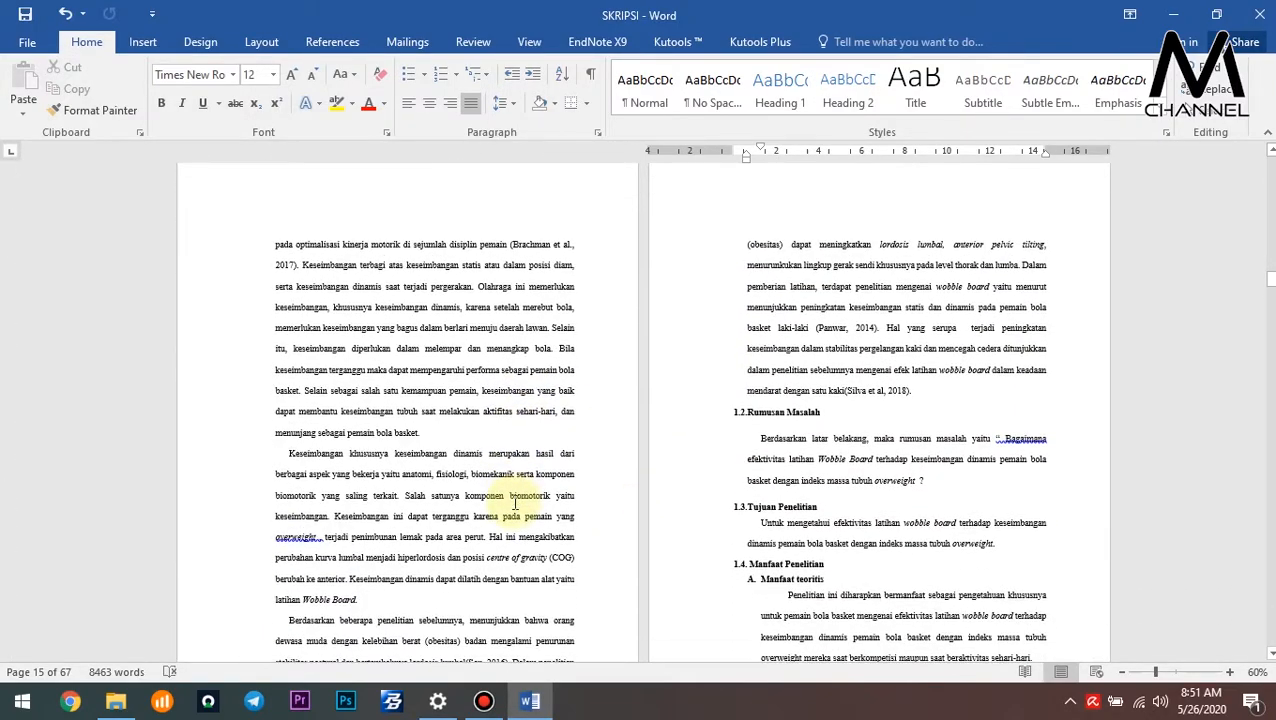
scroll(423, 381, up, 2)
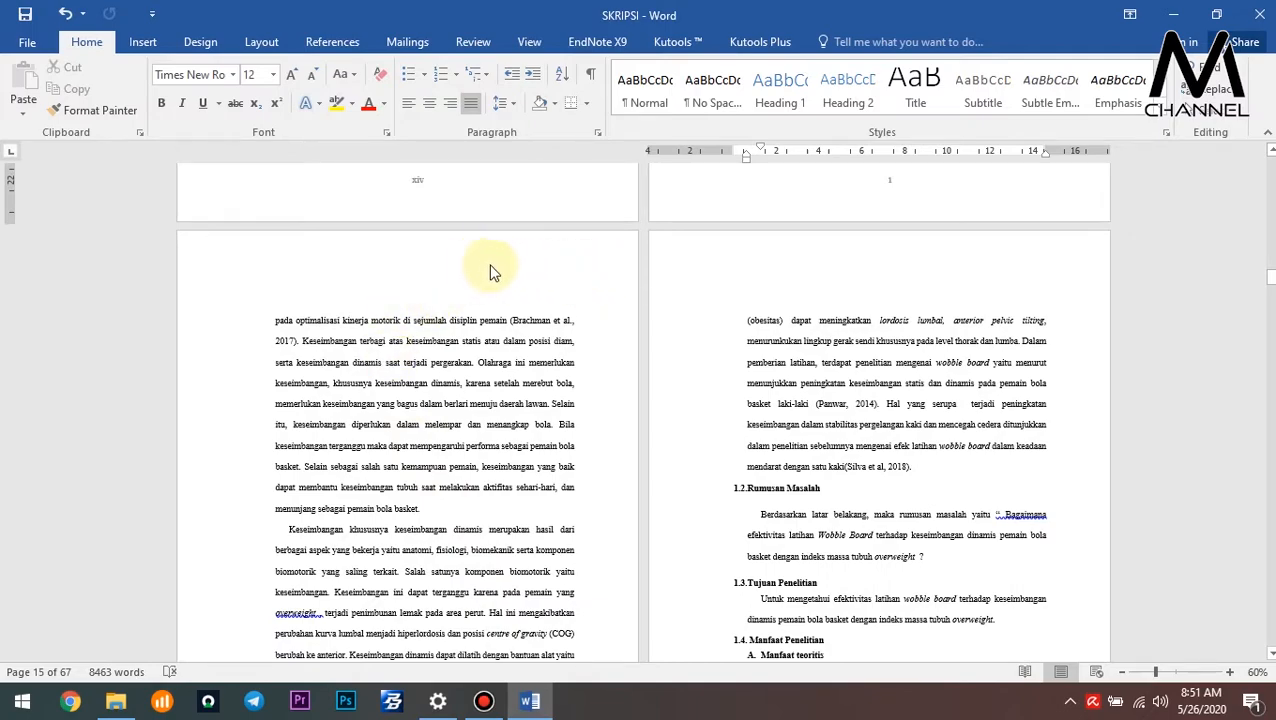
Insert a Plain Number 3 page number at the top of the page in the section 3 header, on the page after BAB I.
double_click(561, 265)
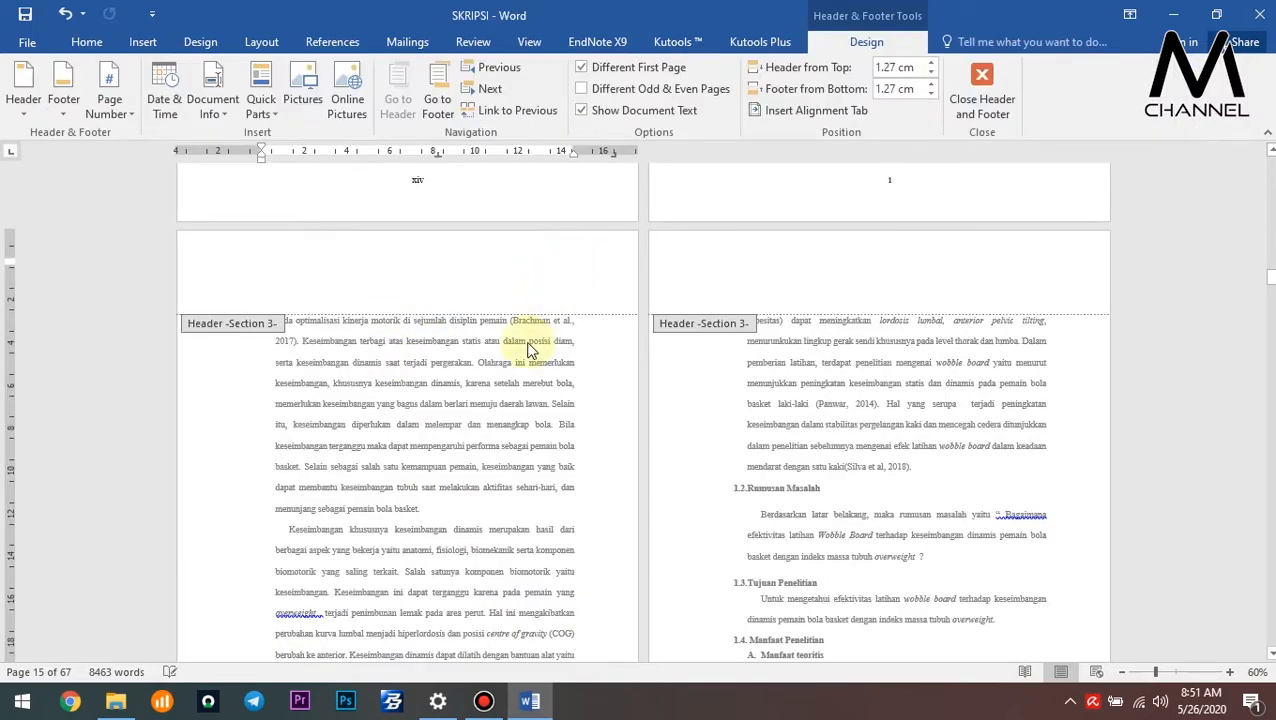
click(120, 114)
mouse_move(232, 160)
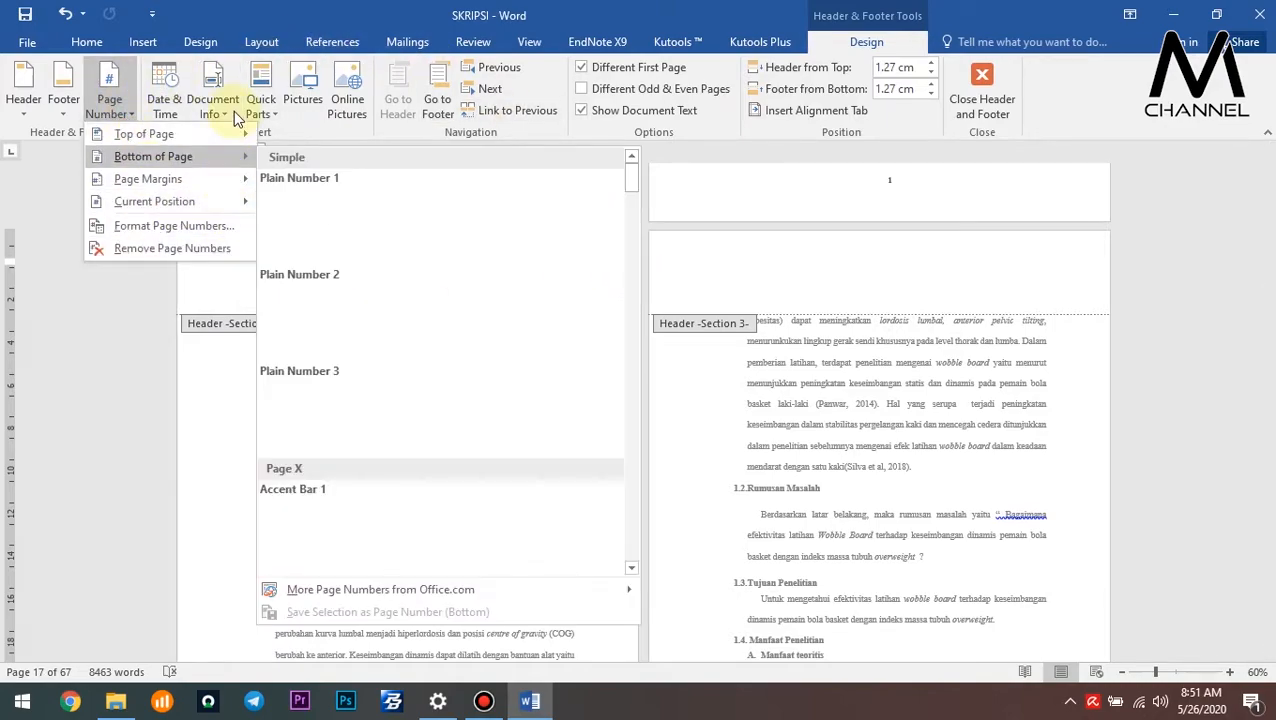
mouse_move(150, 134)
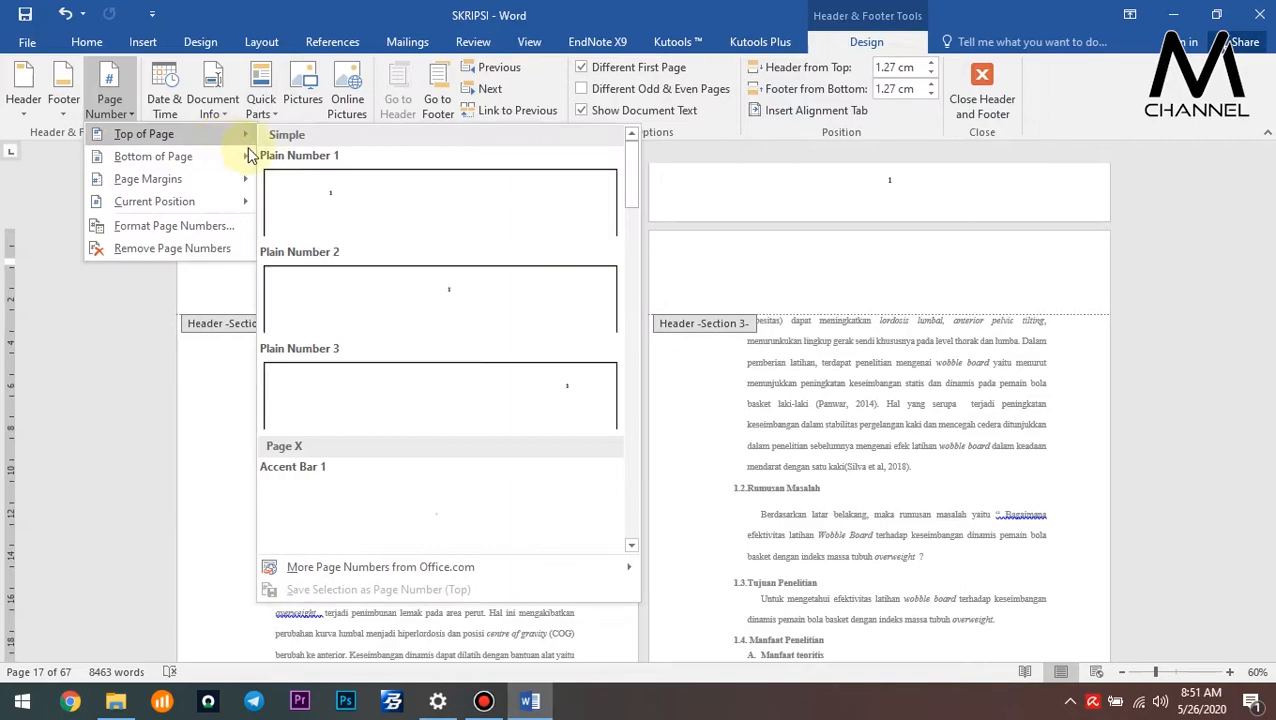
click(418, 374)
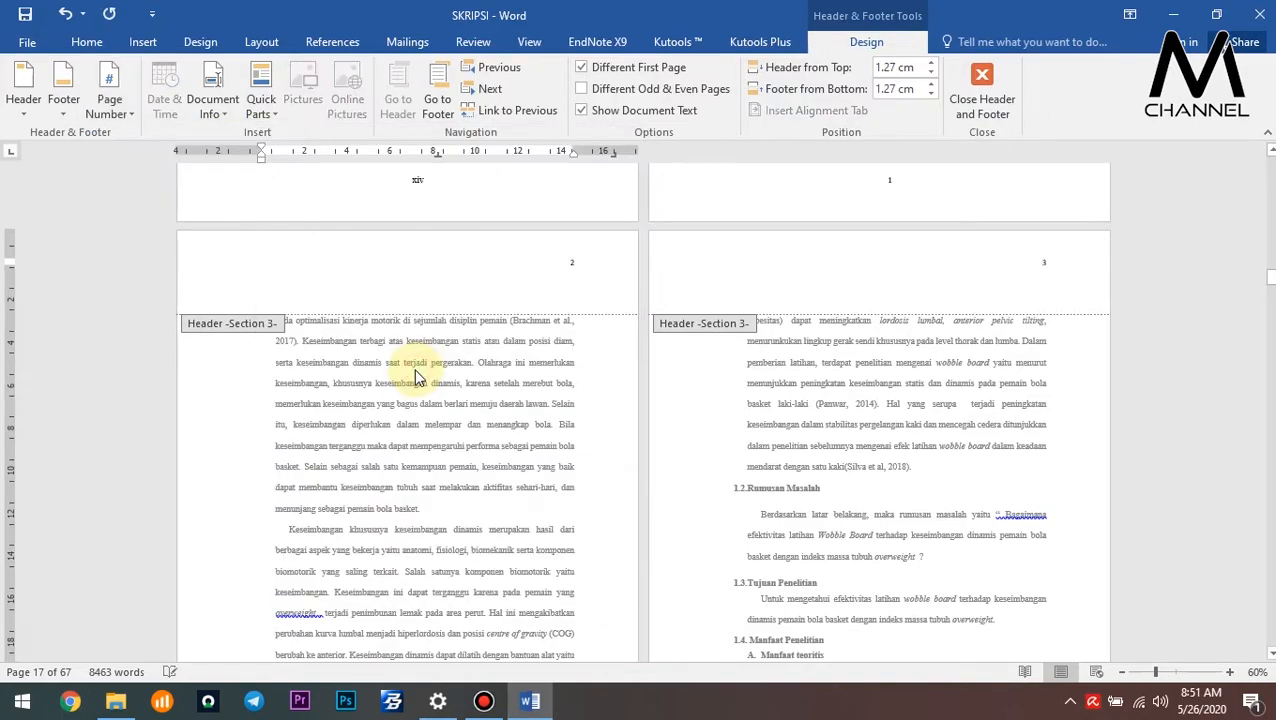
Set the section 3 header page number to Times New Roman, size 12, and return to the body text.
double_click(569, 263)
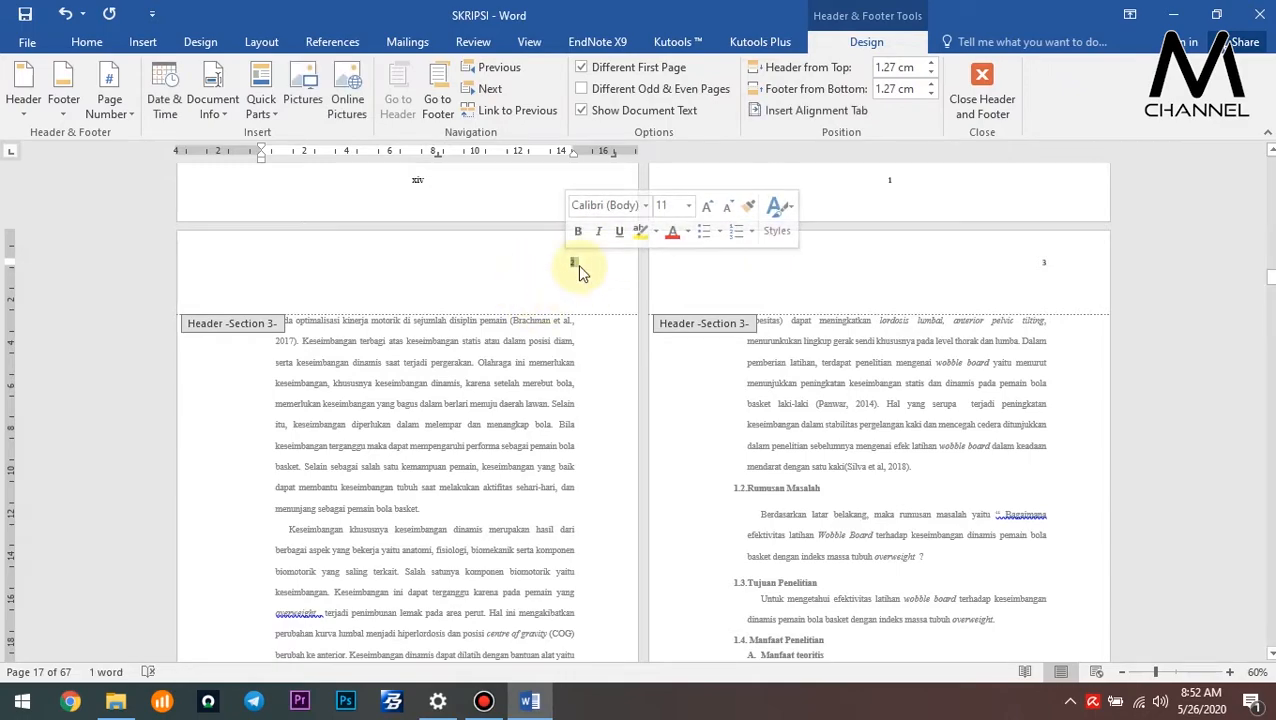
click(645, 207)
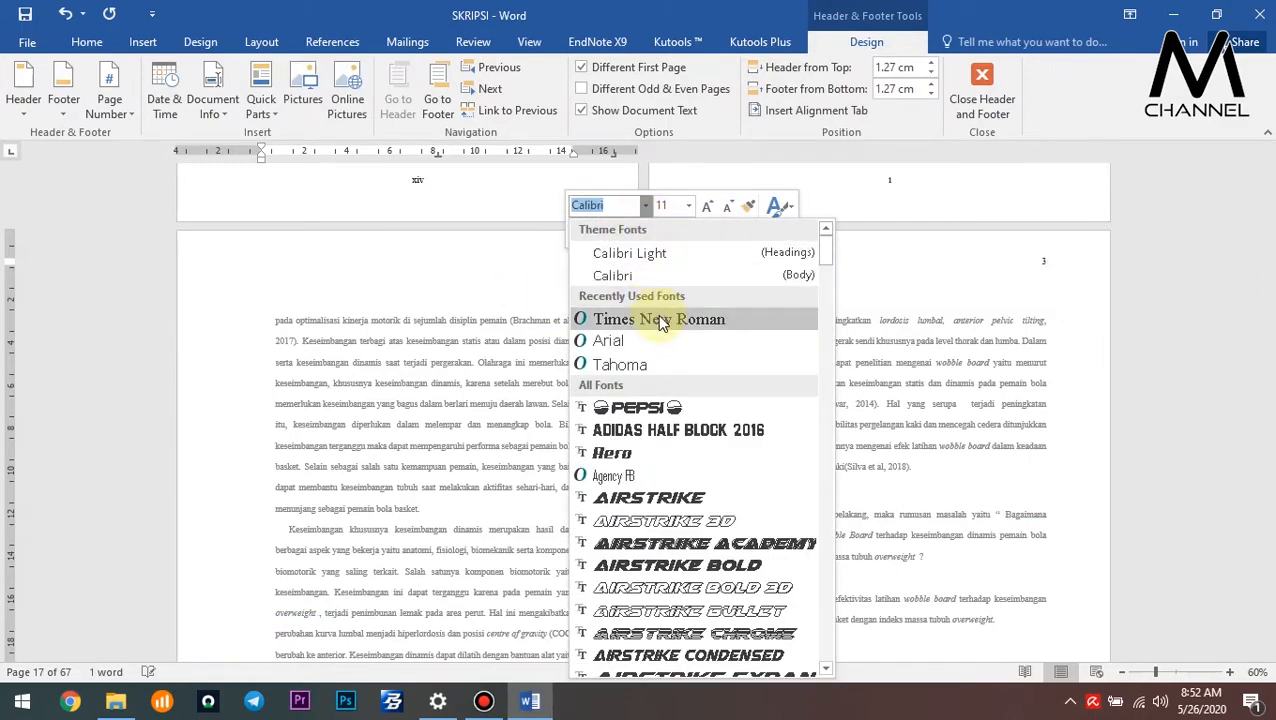
click(658, 319)
click(690, 207)
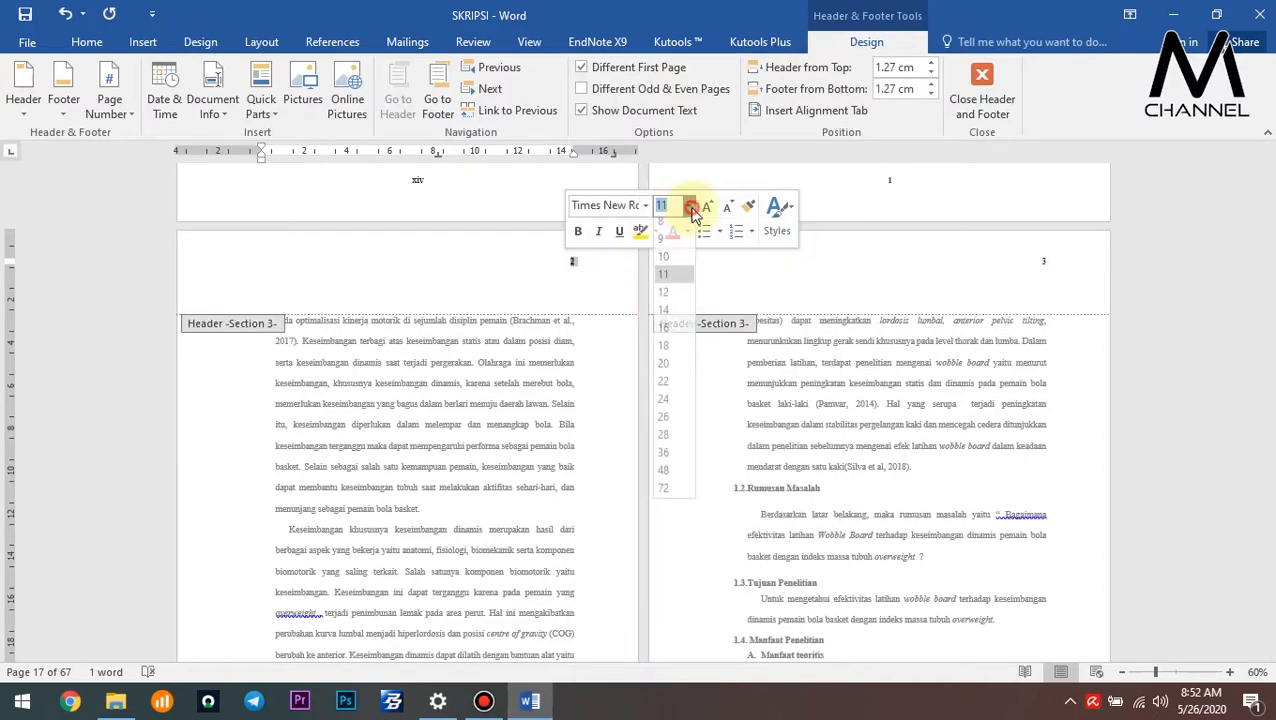
click(664, 300)
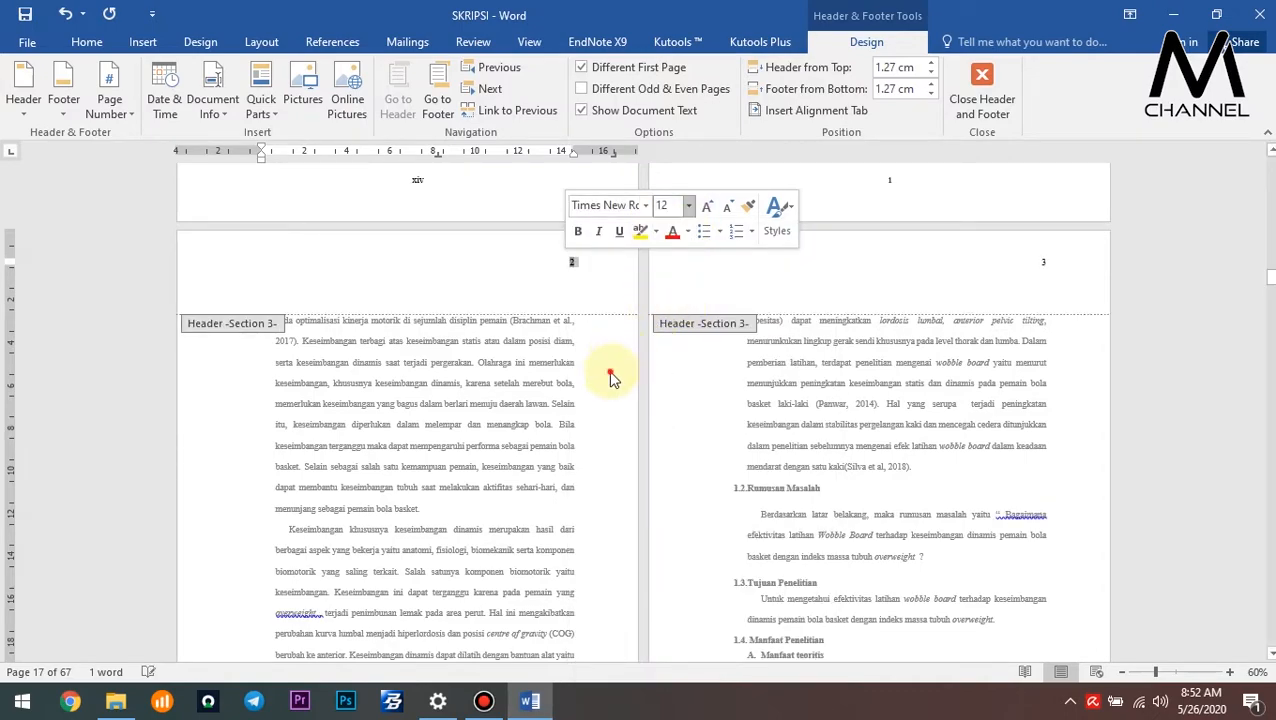
double_click(612, 378)
Insert a centred Plain Number 2 page number at the bottom of the BAB II page in the section 4 first page footer.
scroll(924, 342, down, 3)
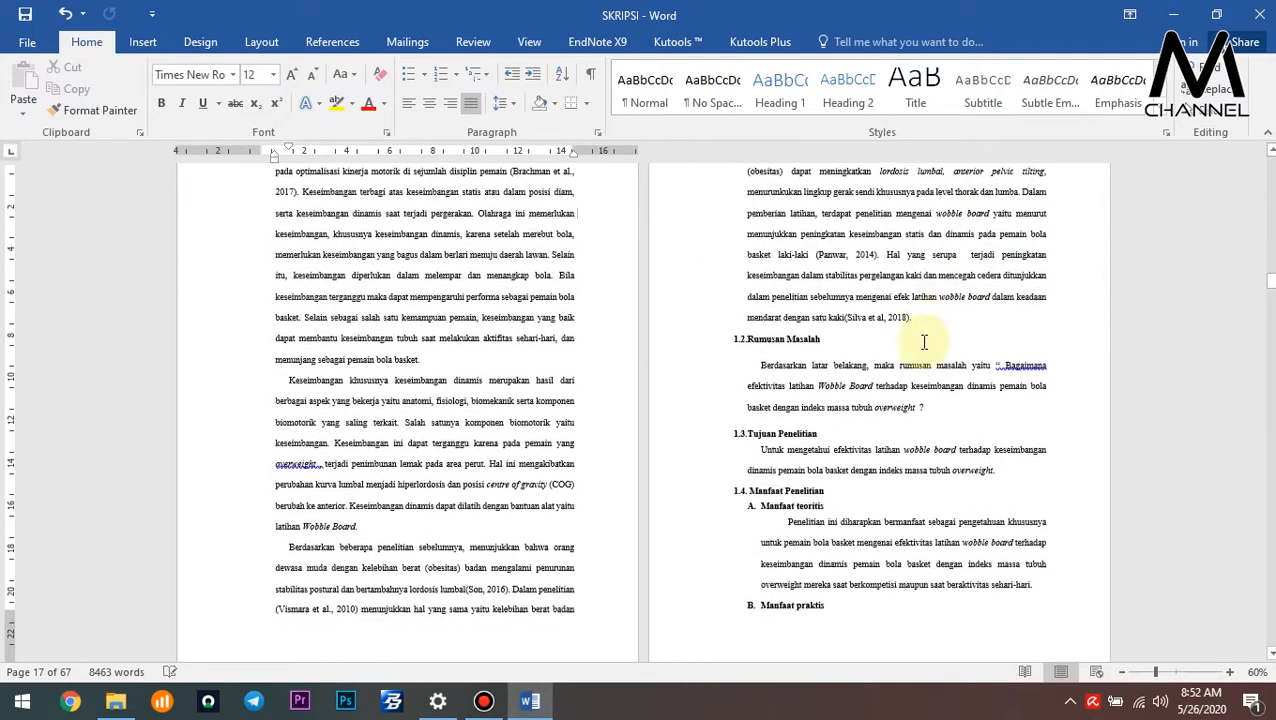
scroll(924, 342, down, 8)
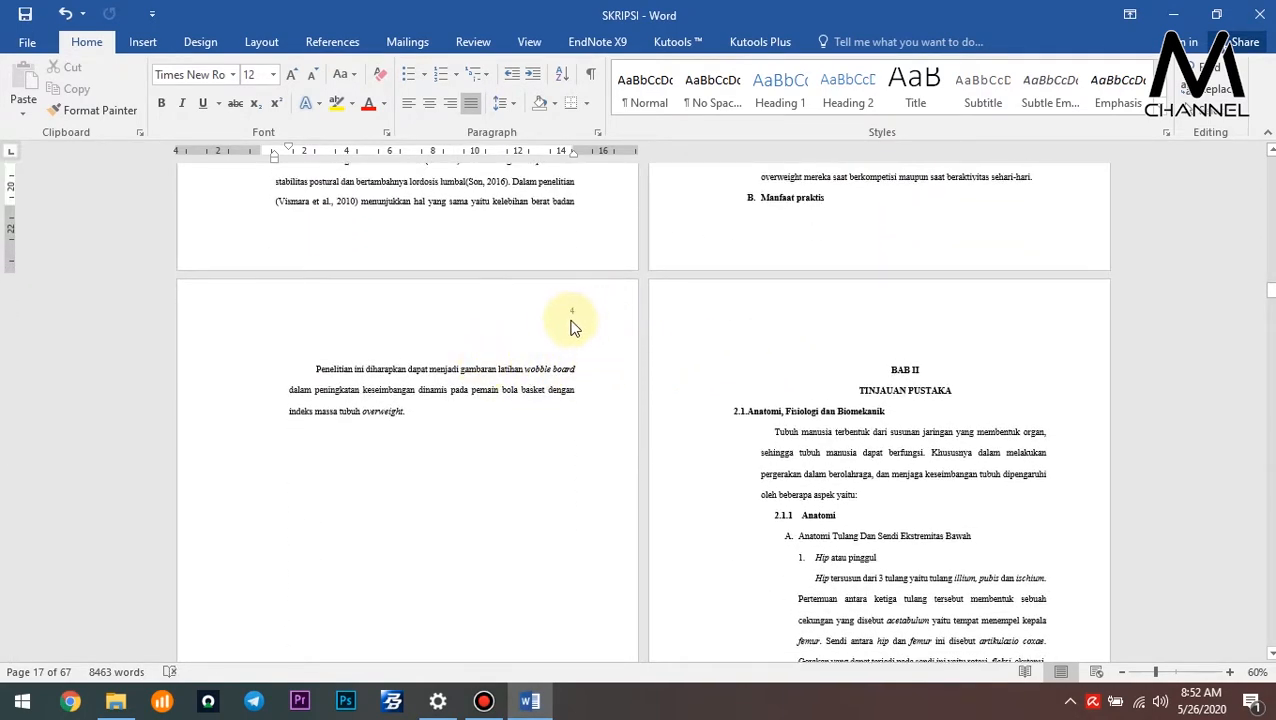
scroll(924, 303, down, 2)
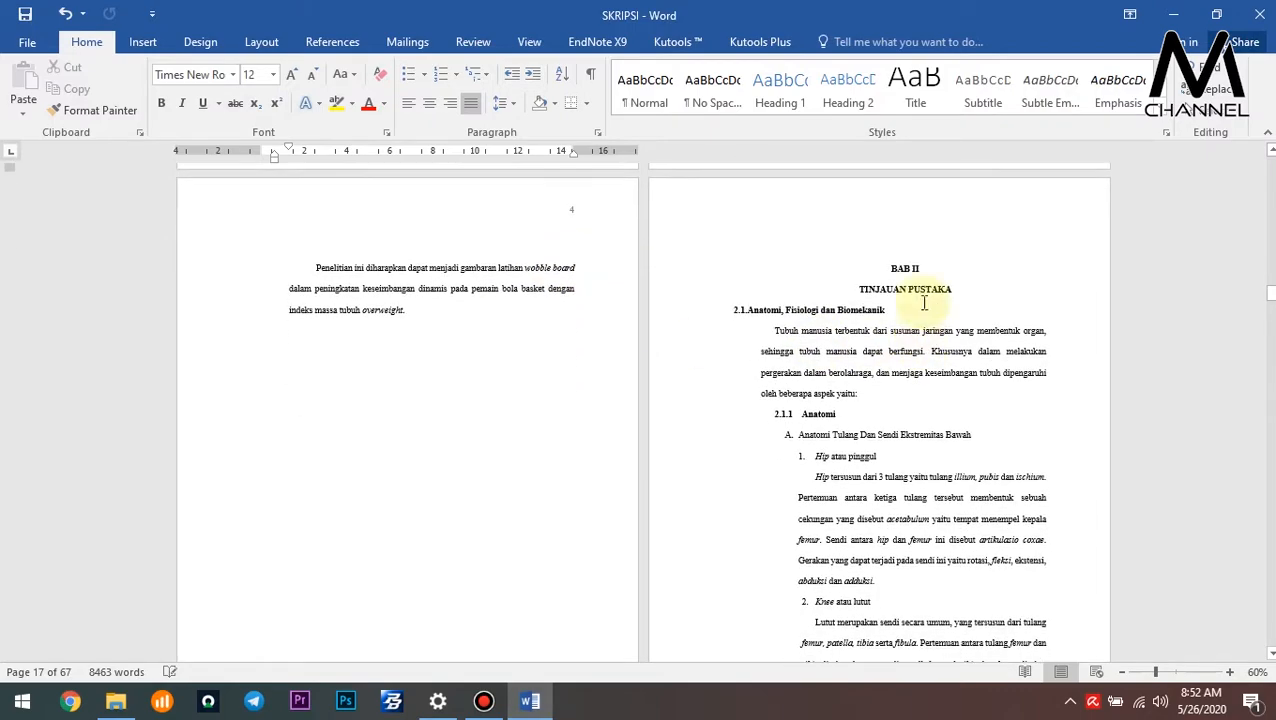
click(873, 269)
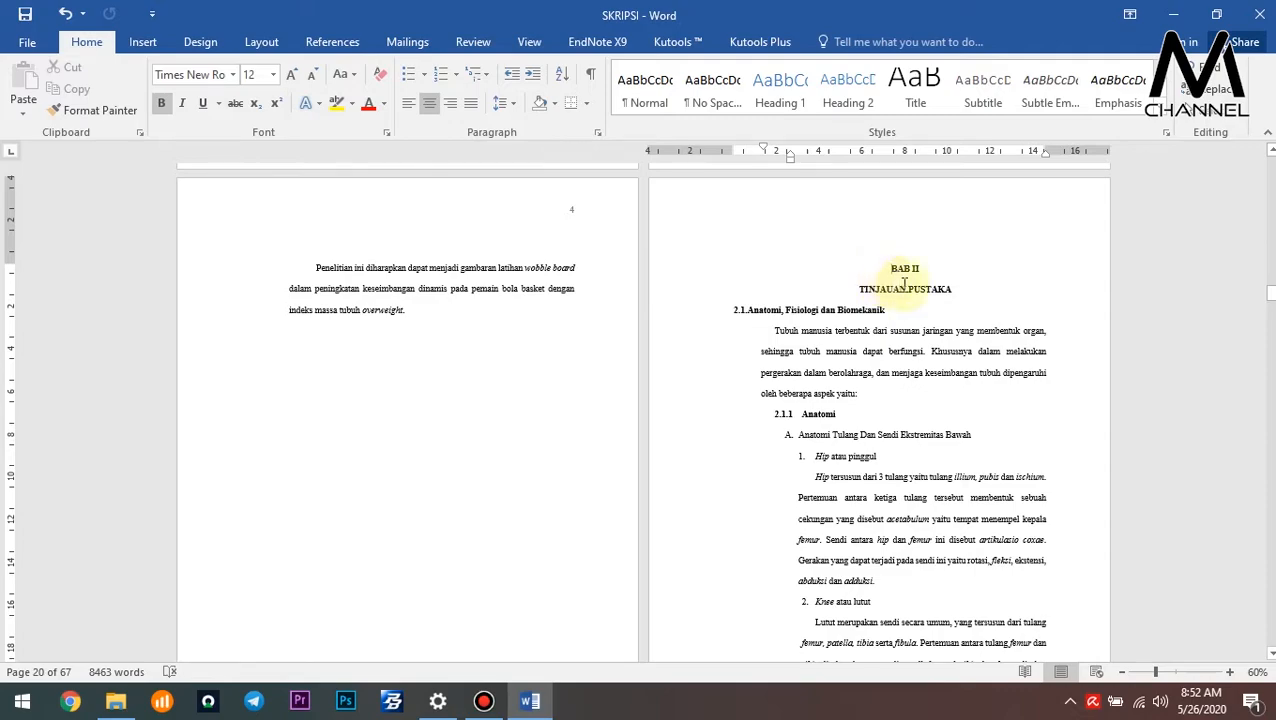
scroll(807, 282, down, 6)
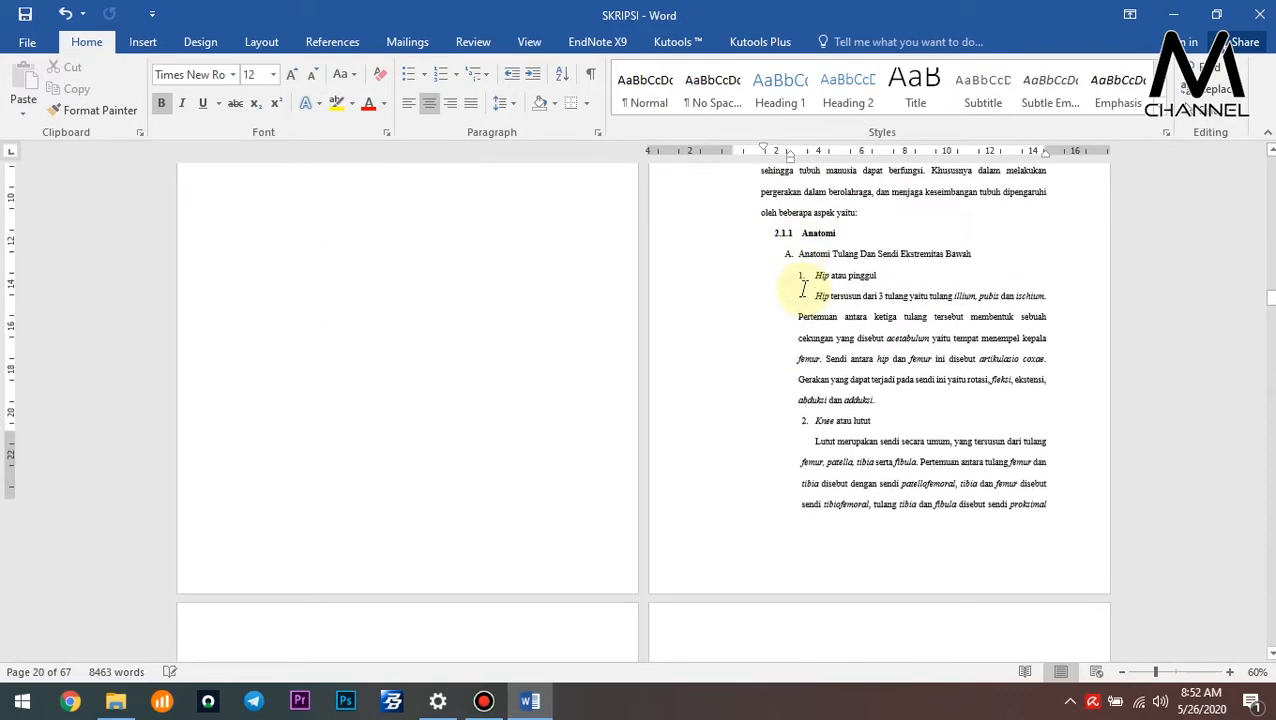
double_click(884, 435)
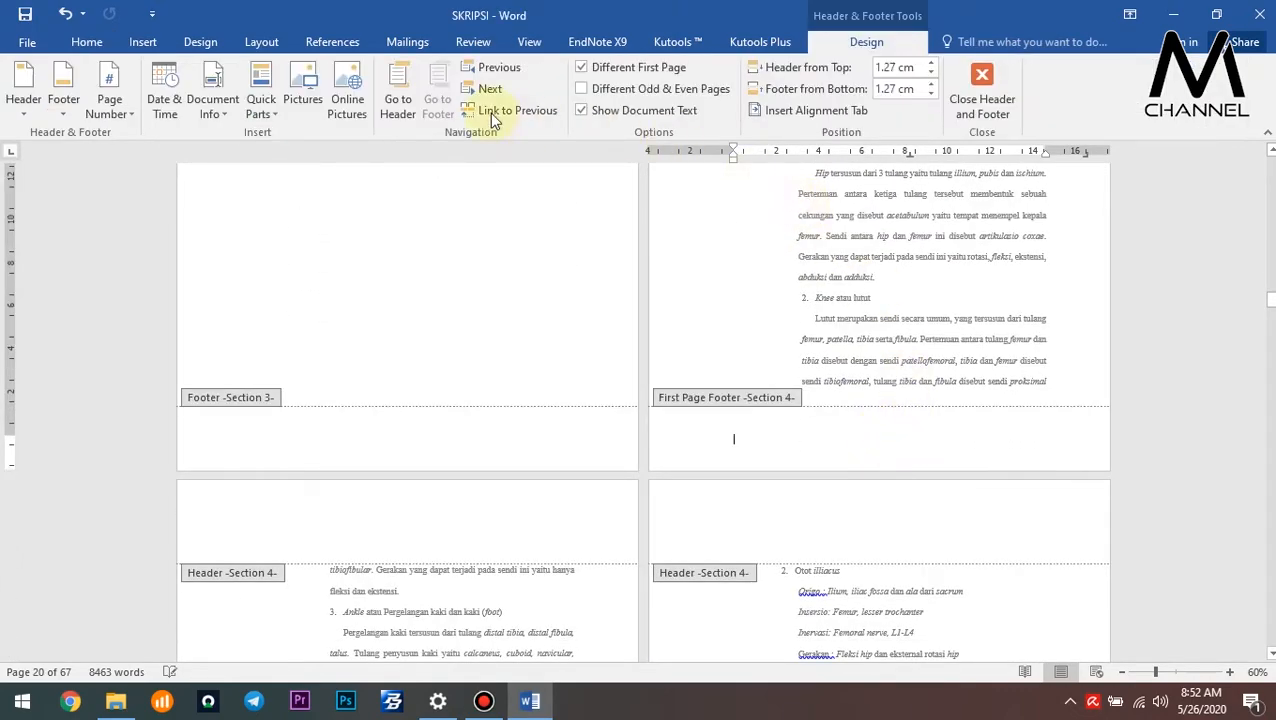
click(142, 41)
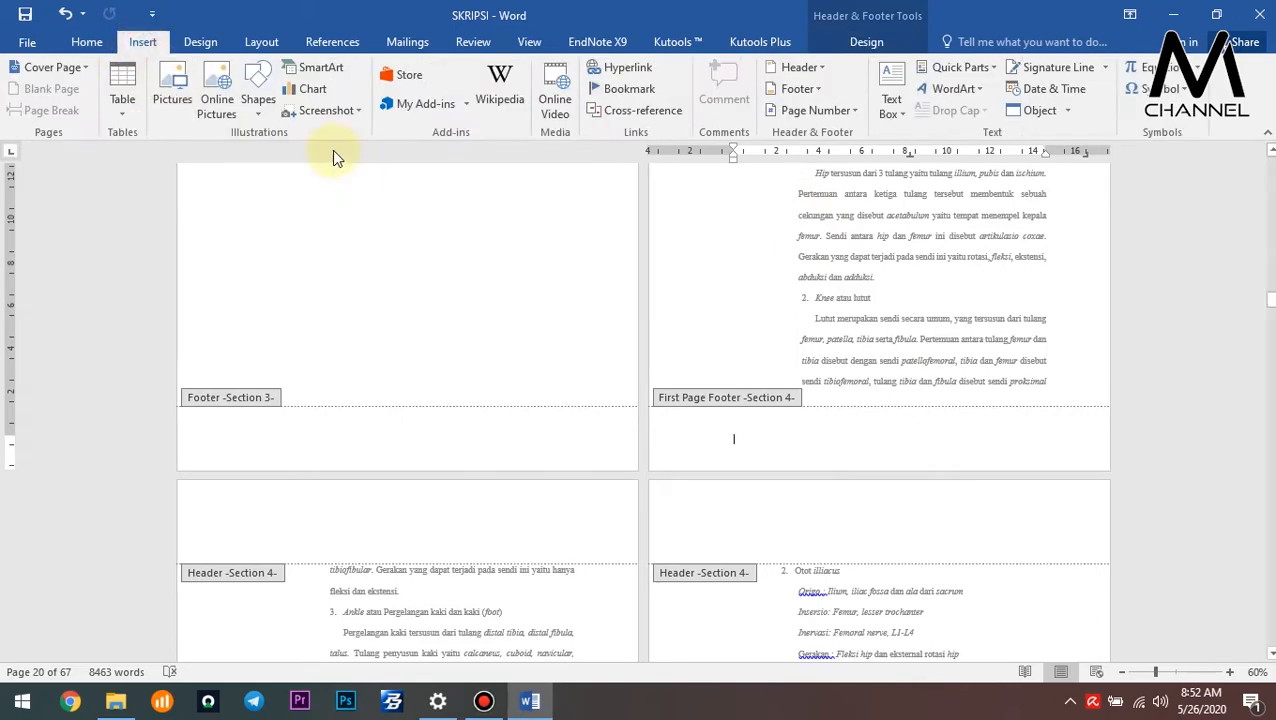
click(816, 110)
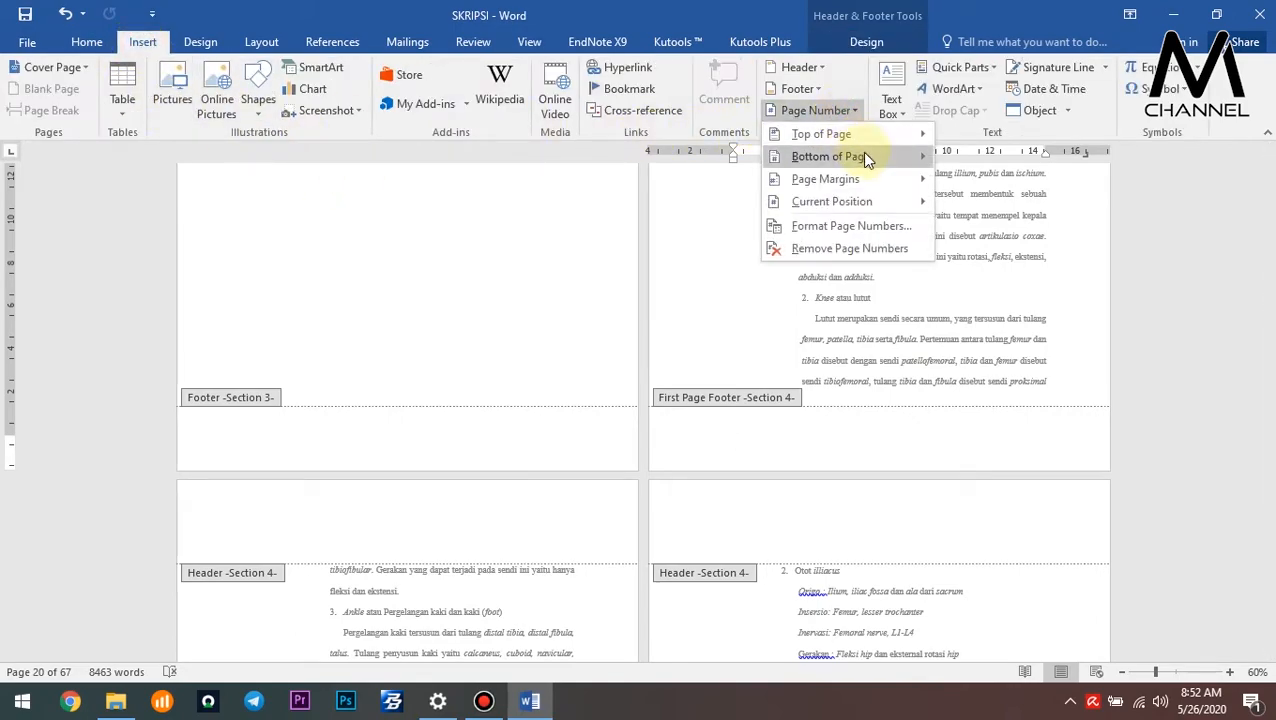
mouse_move(860, 157)
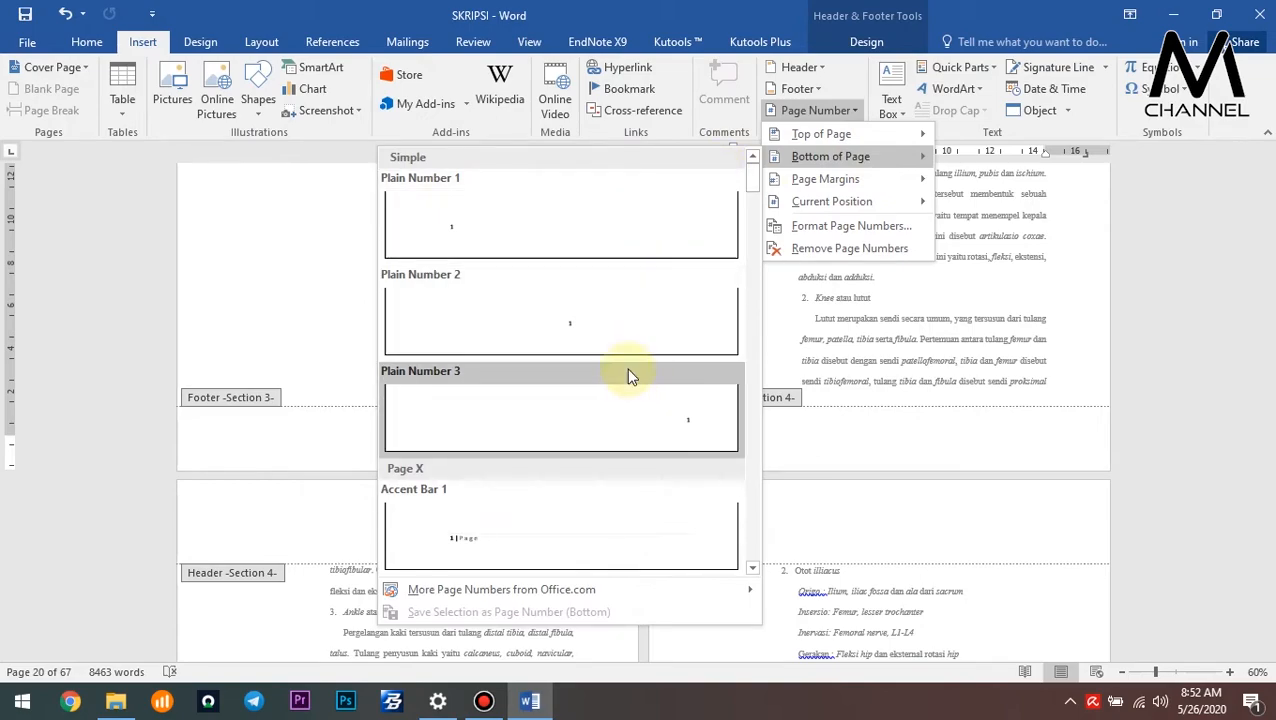
click(612, 342)
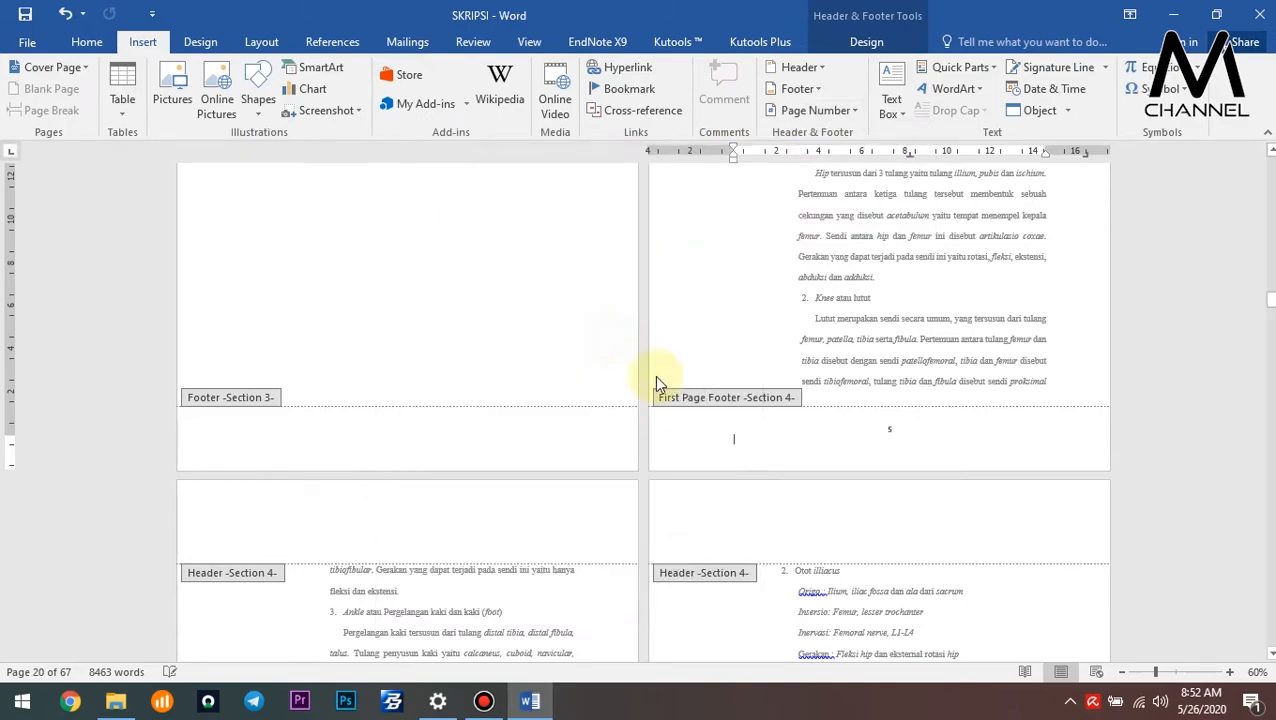
Set the section 4 first page footer number to Times New Roman, size 12, and return to the body text.
double_click(893, 433)
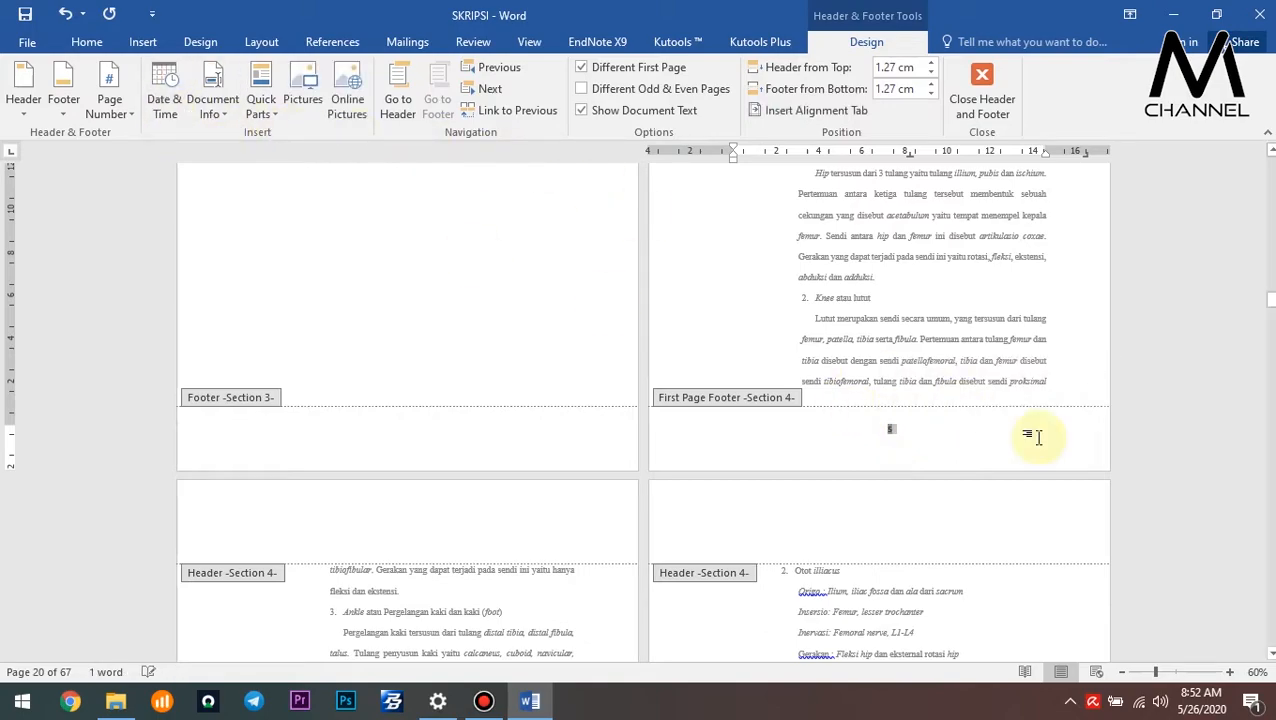
click(90, 48)
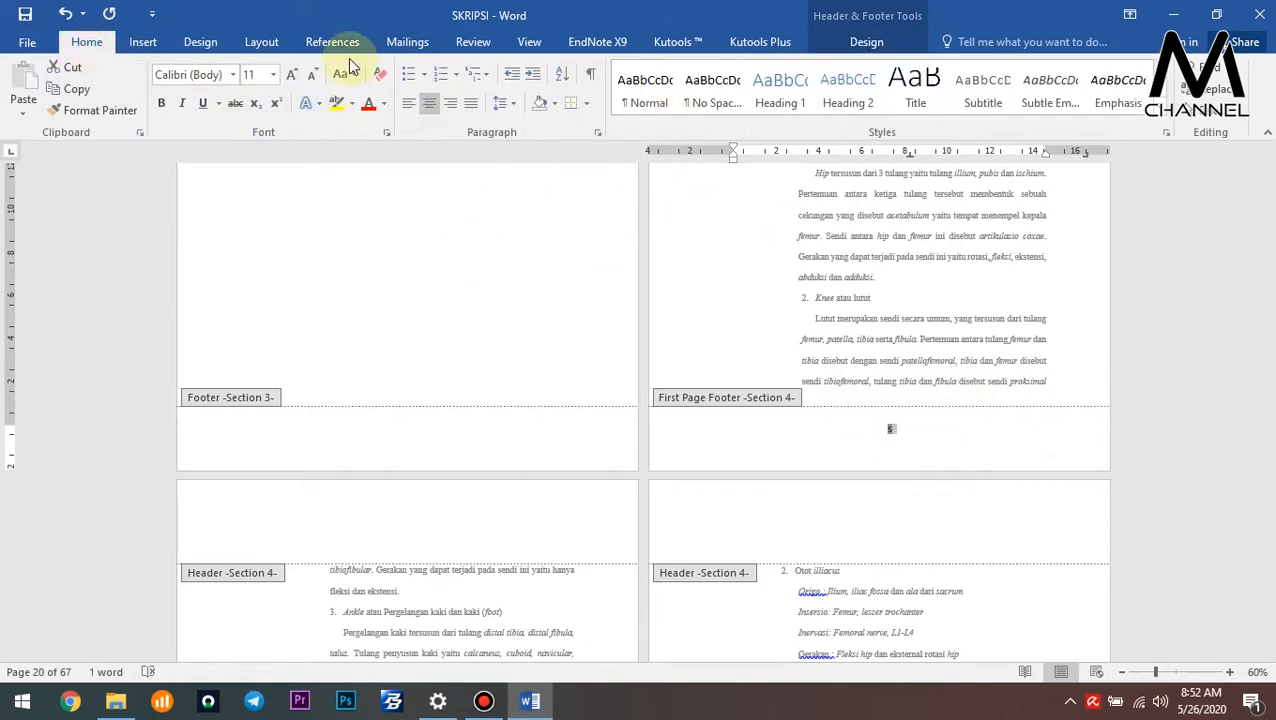
click(230, 76)
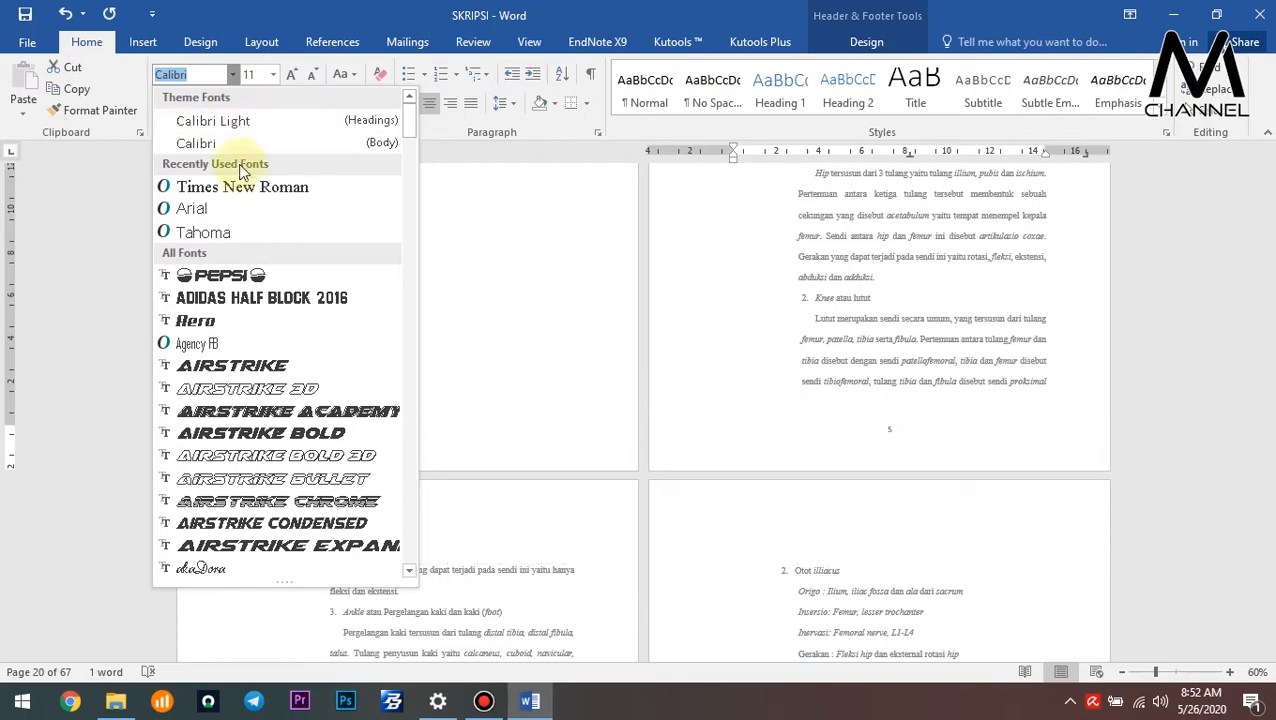
click(251, 188)
click(273, 75)
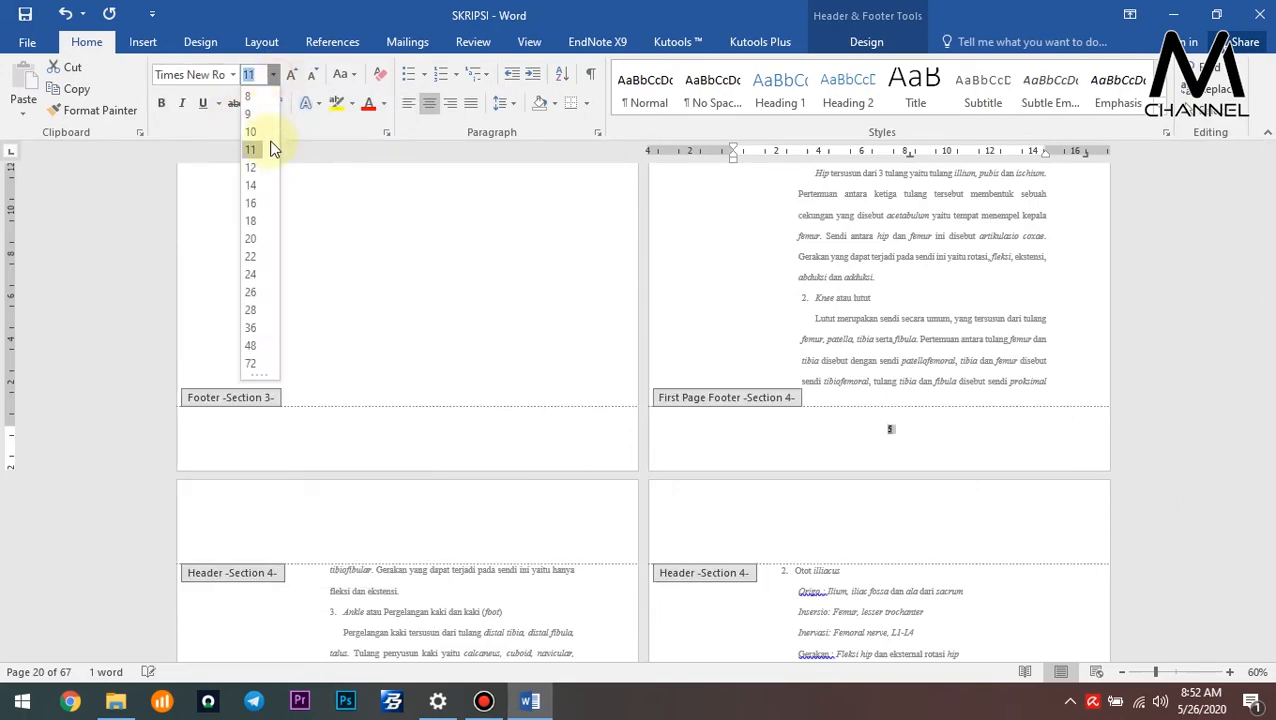
click(257, 166)
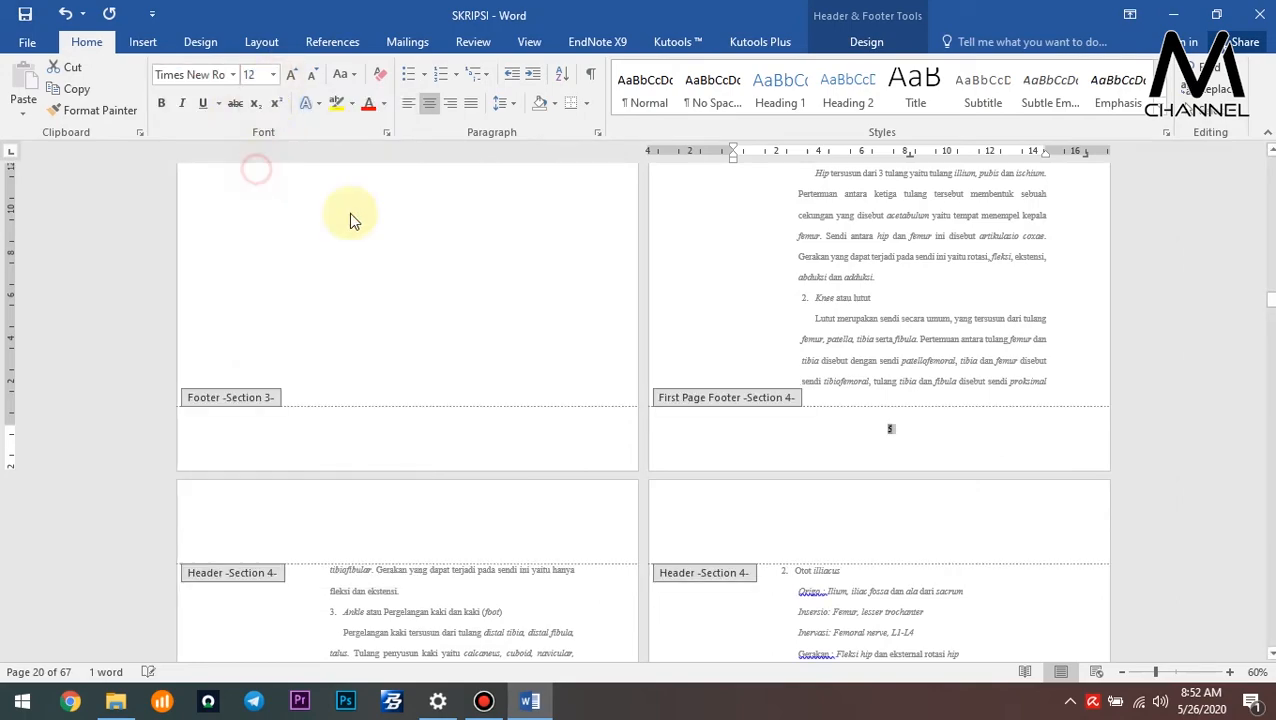
double_click(858, 598)
Insert a Plain Number 3 page number at the top of the page in the section 4 header, on the page after BAB II.
scroll(800, 570, down, 10)
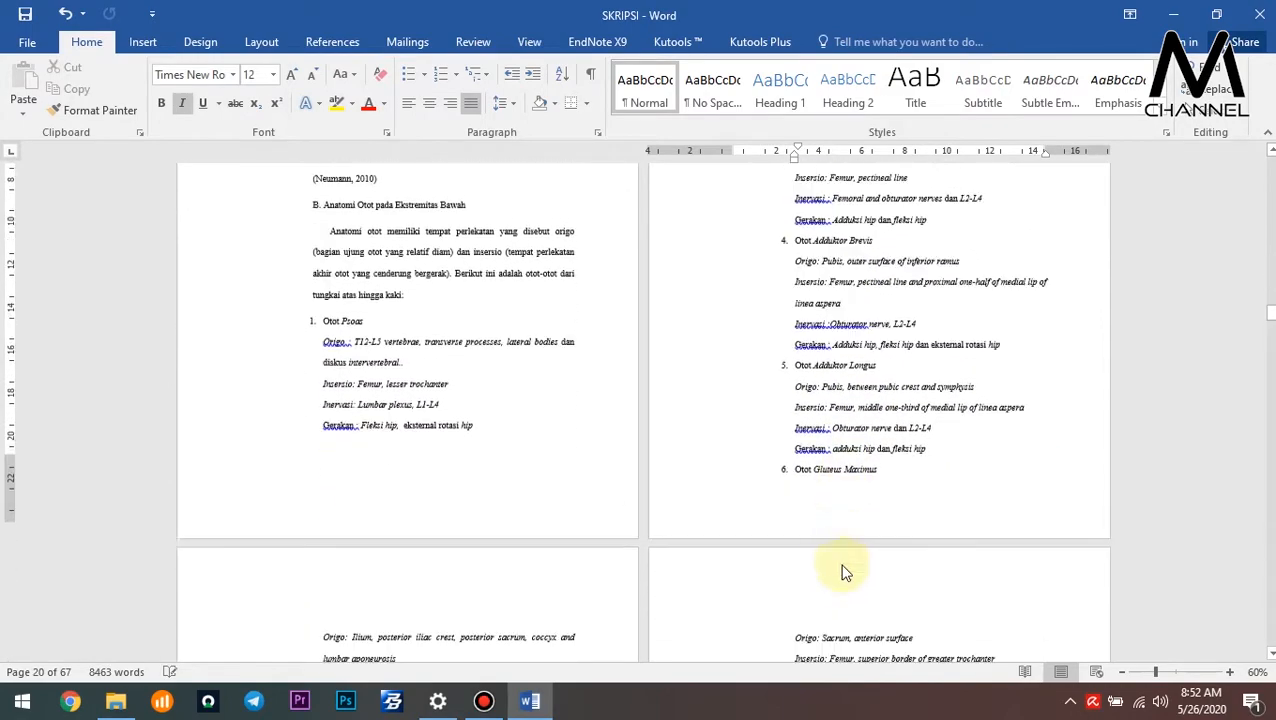
scroll(558, 338, up, 6)
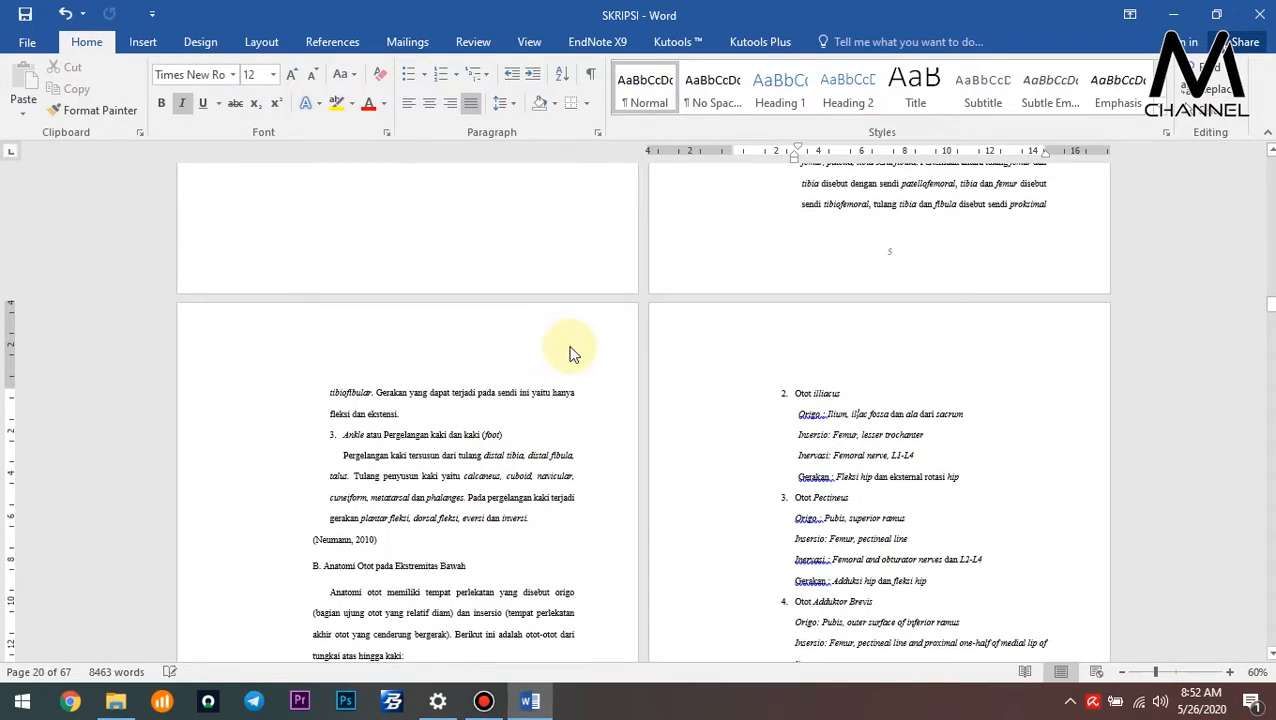
click(571, 346)
double_click(571, 346)
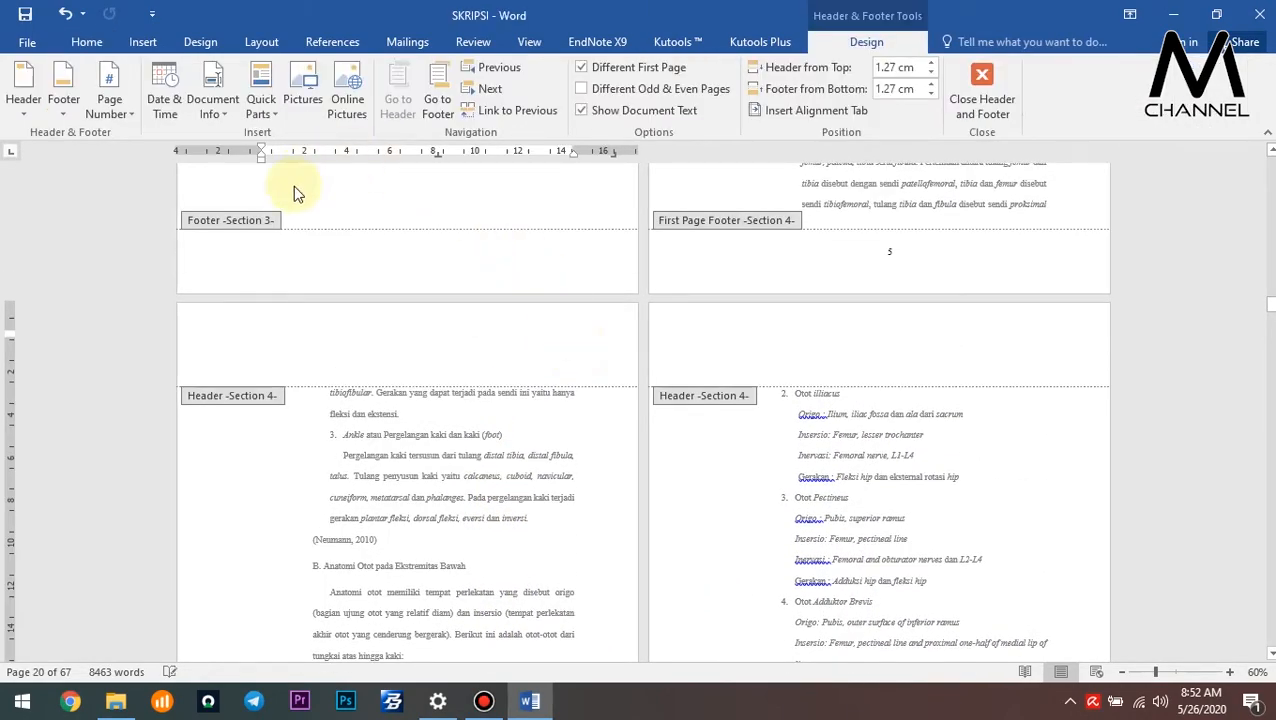
click(268, 313)
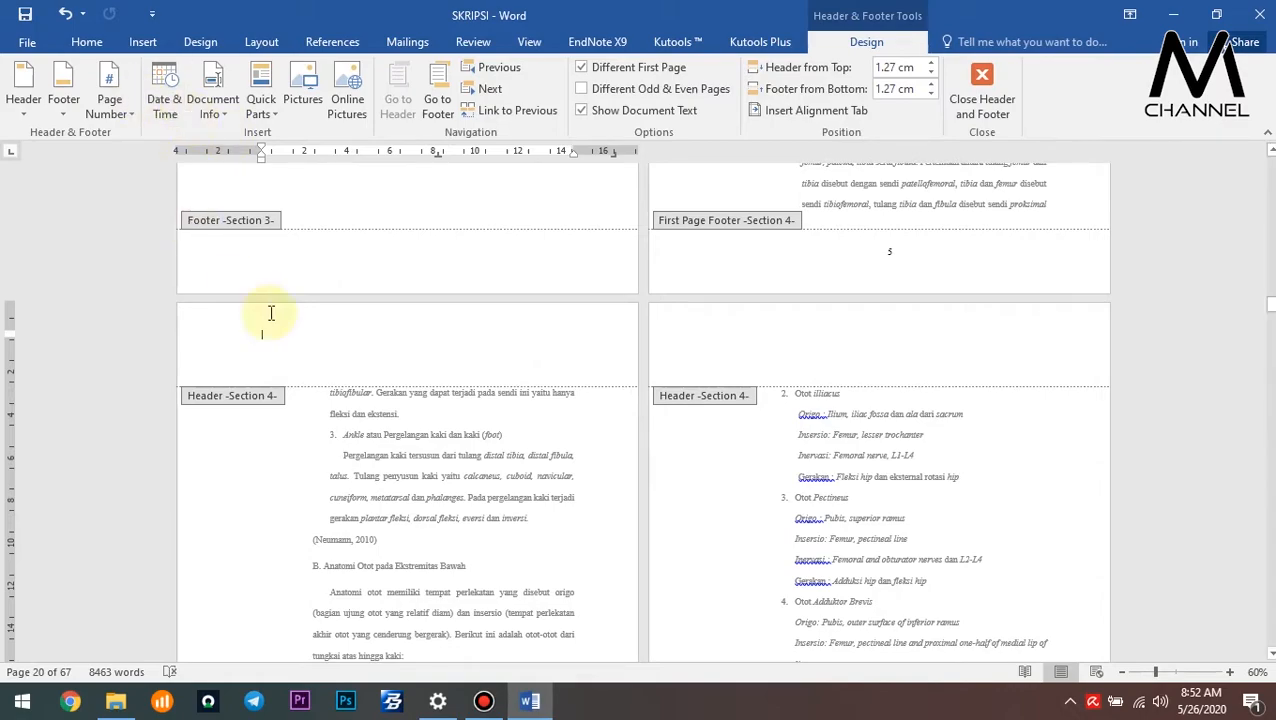
click(117, 118)
mouse_move(220, 155)
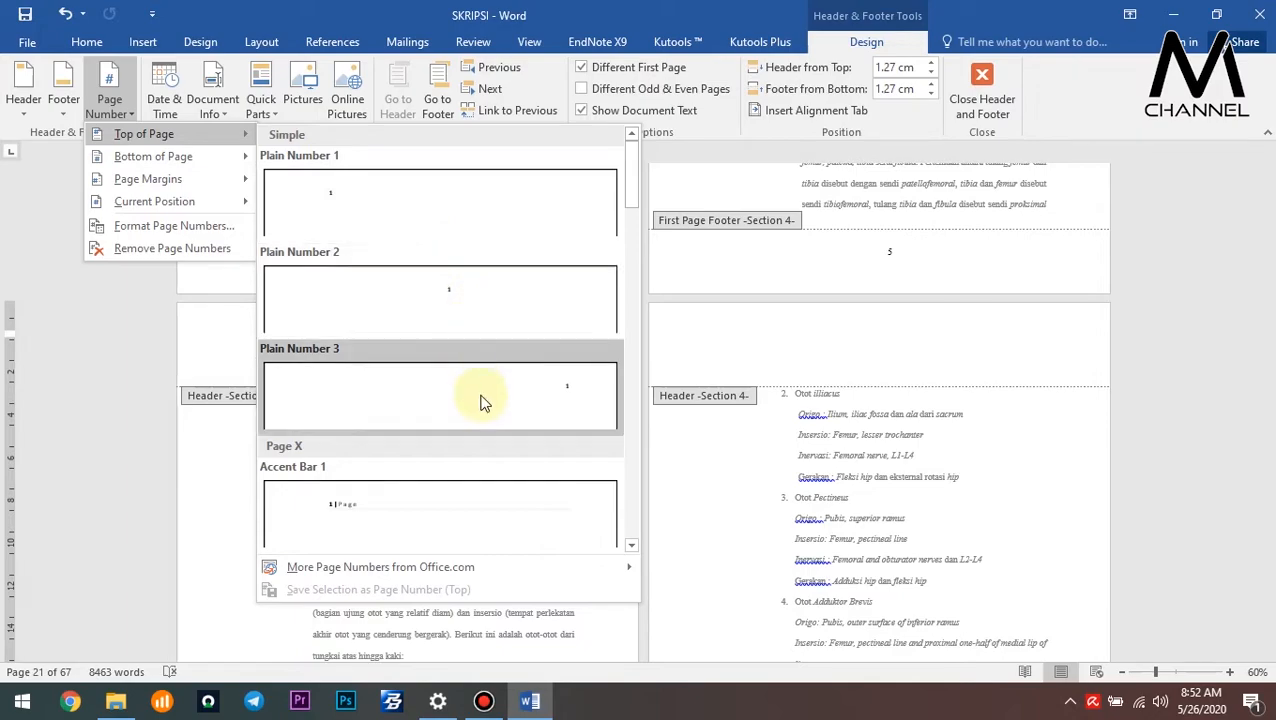
click(481, 399)
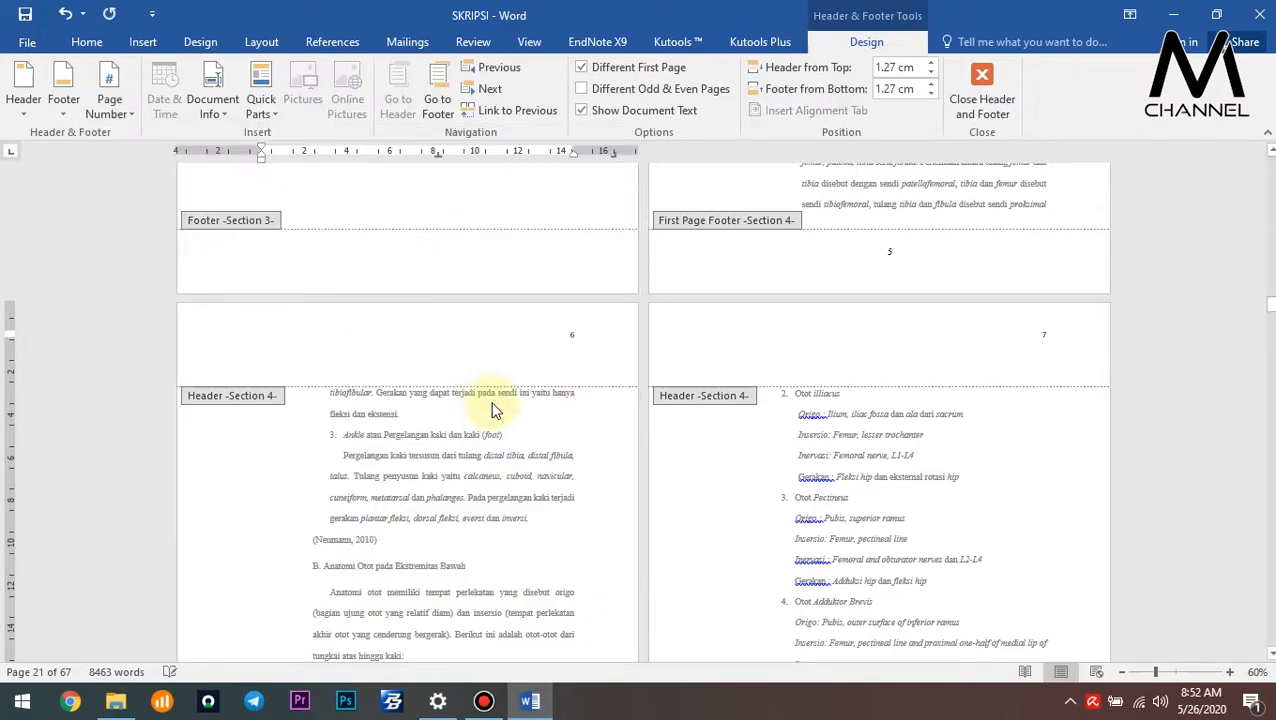
Set the section 4 header page number to Times New Roman, size 12, and return to the body text.
click(575, 340)
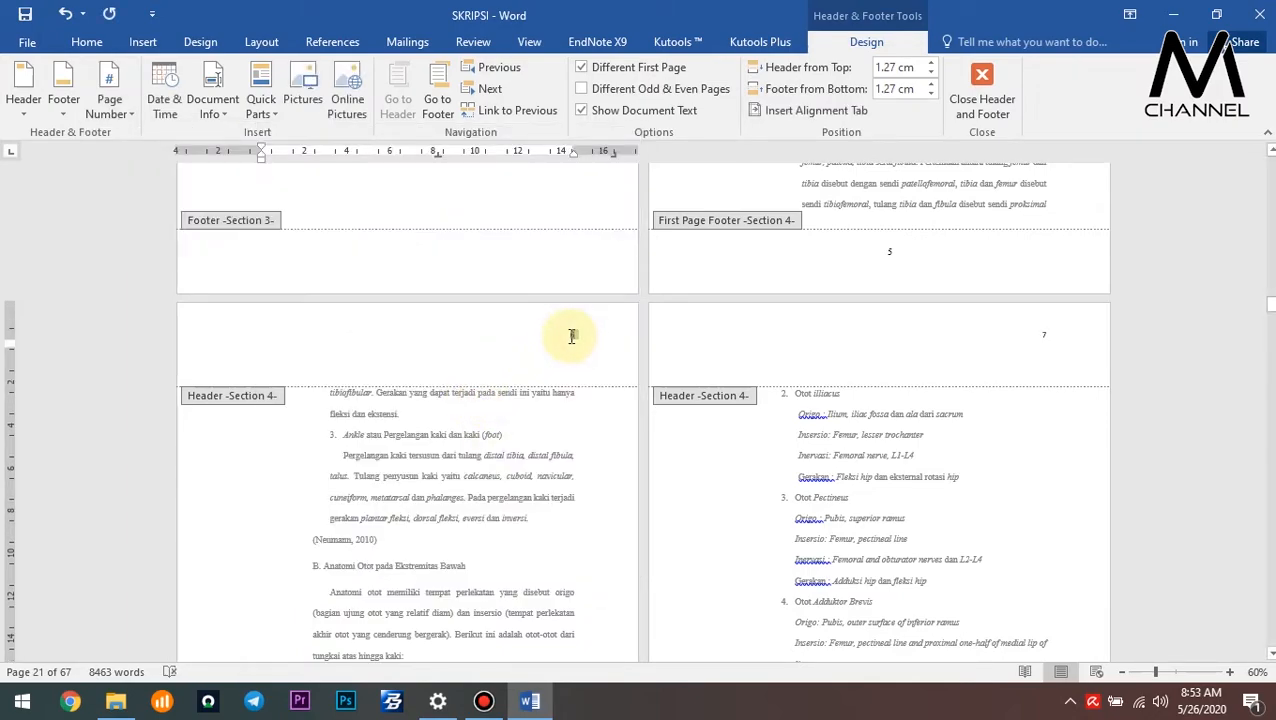
double_click(572, 336)
click(647, 277)
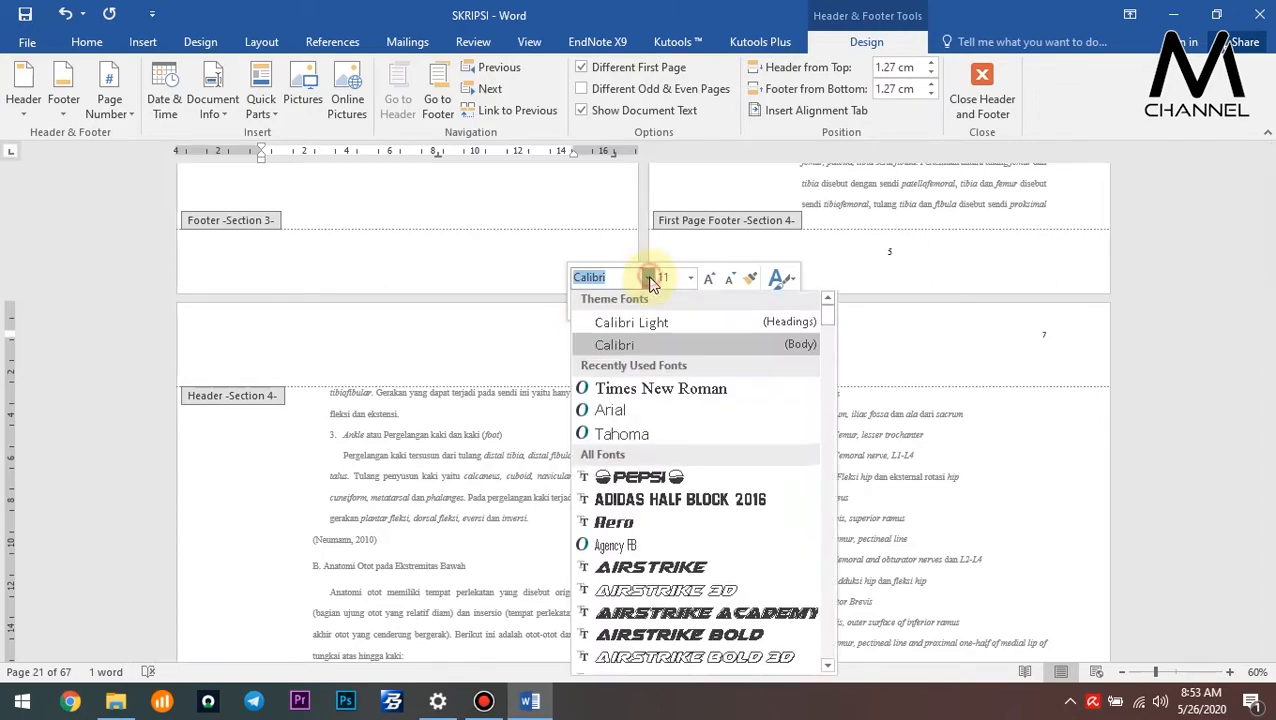
click(682, 397)
click(690, 277)
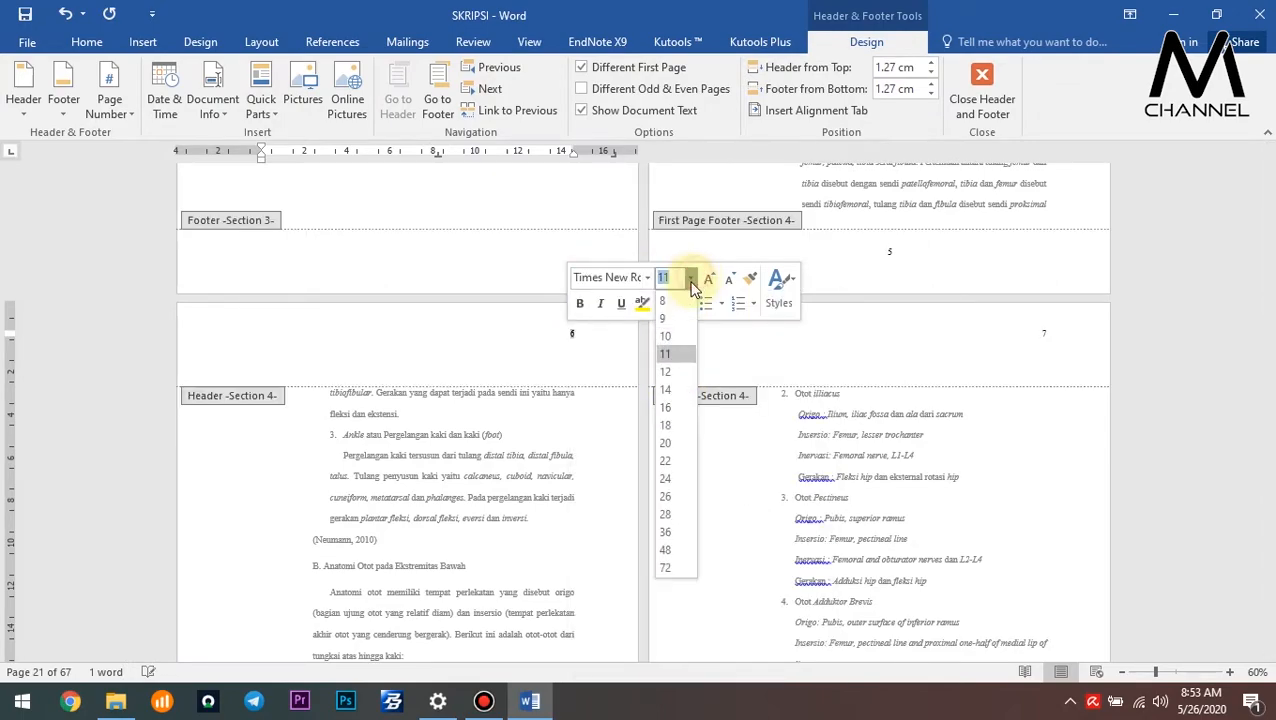
click(679, 374)
double_click(705, 458)
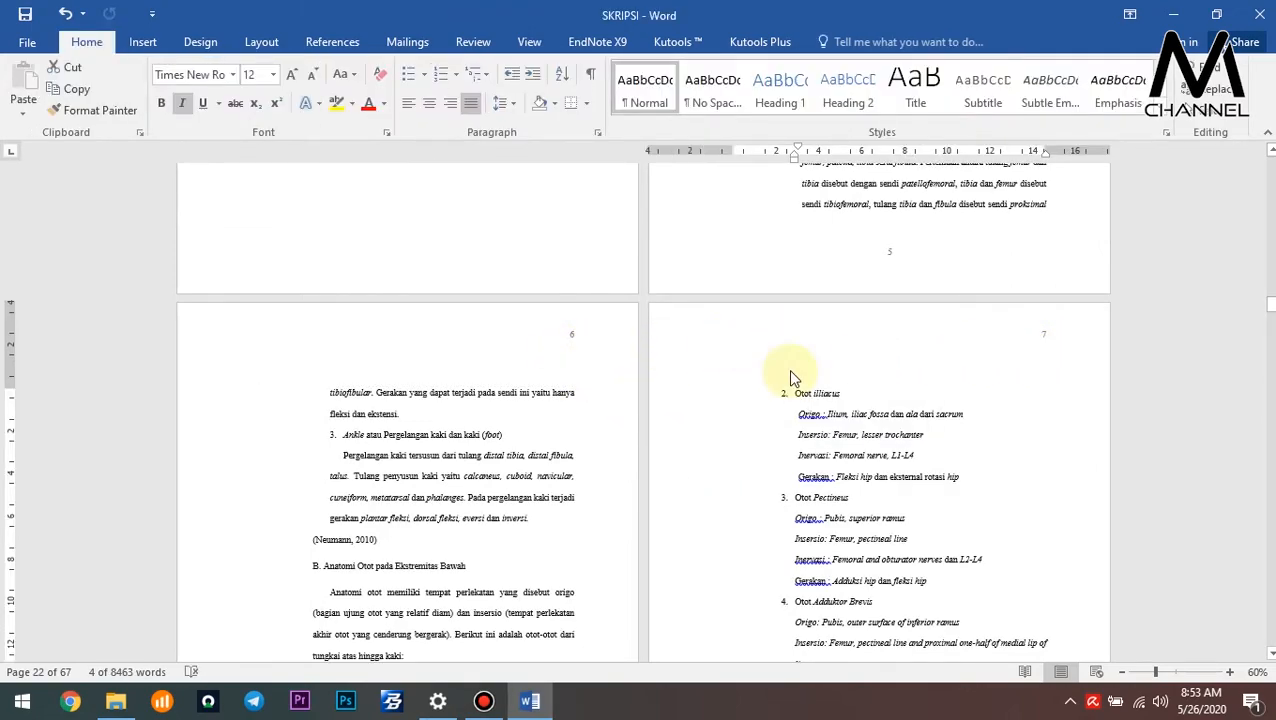
Insert a centred Plain Number 2 page number at the bottom of the BAB III page in the section 5 first page footer.
scroll(790, 378, down, 5)
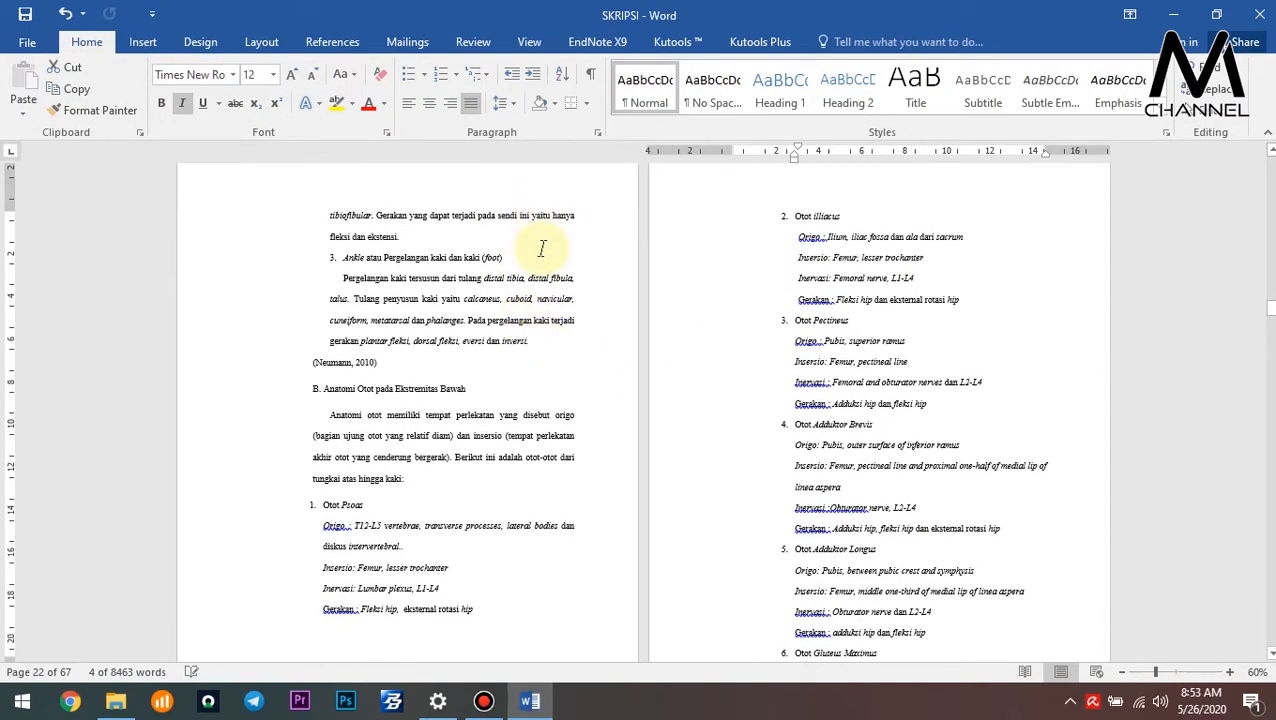
scroll(541, 248, down, 15)
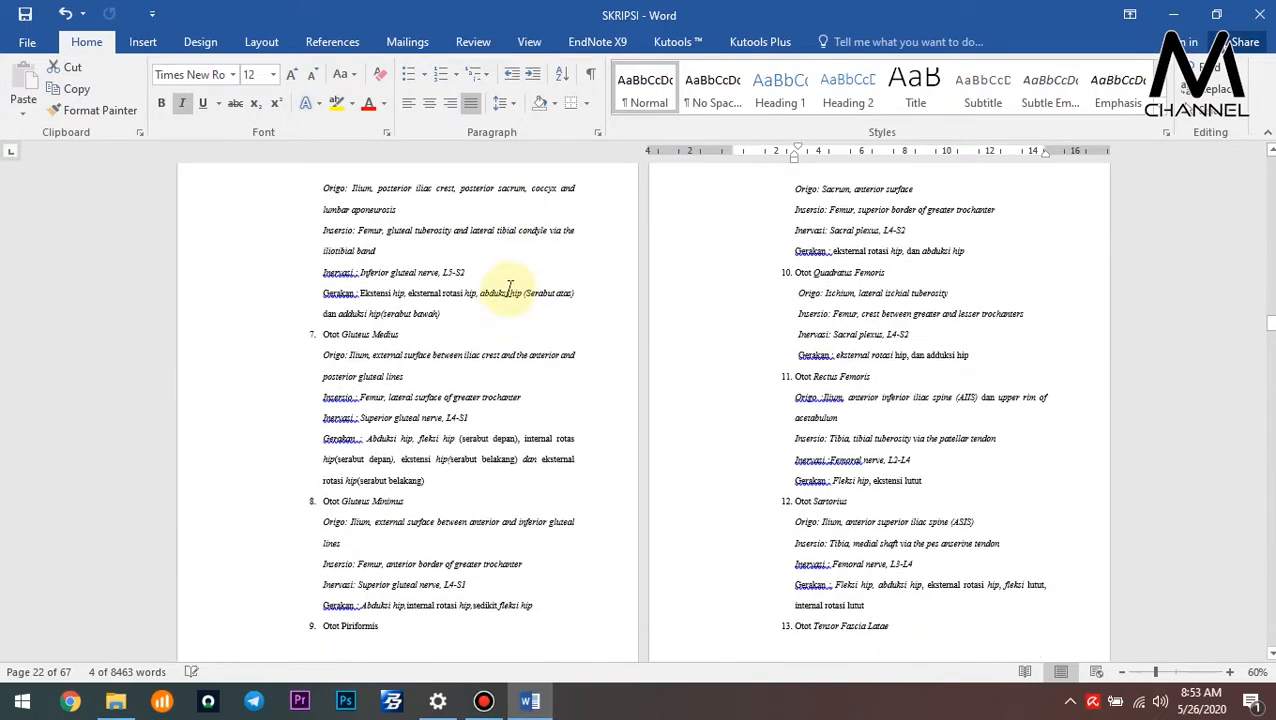
scroll(510, 288, up, 3)
drag(1271, 321, 1273, 602)
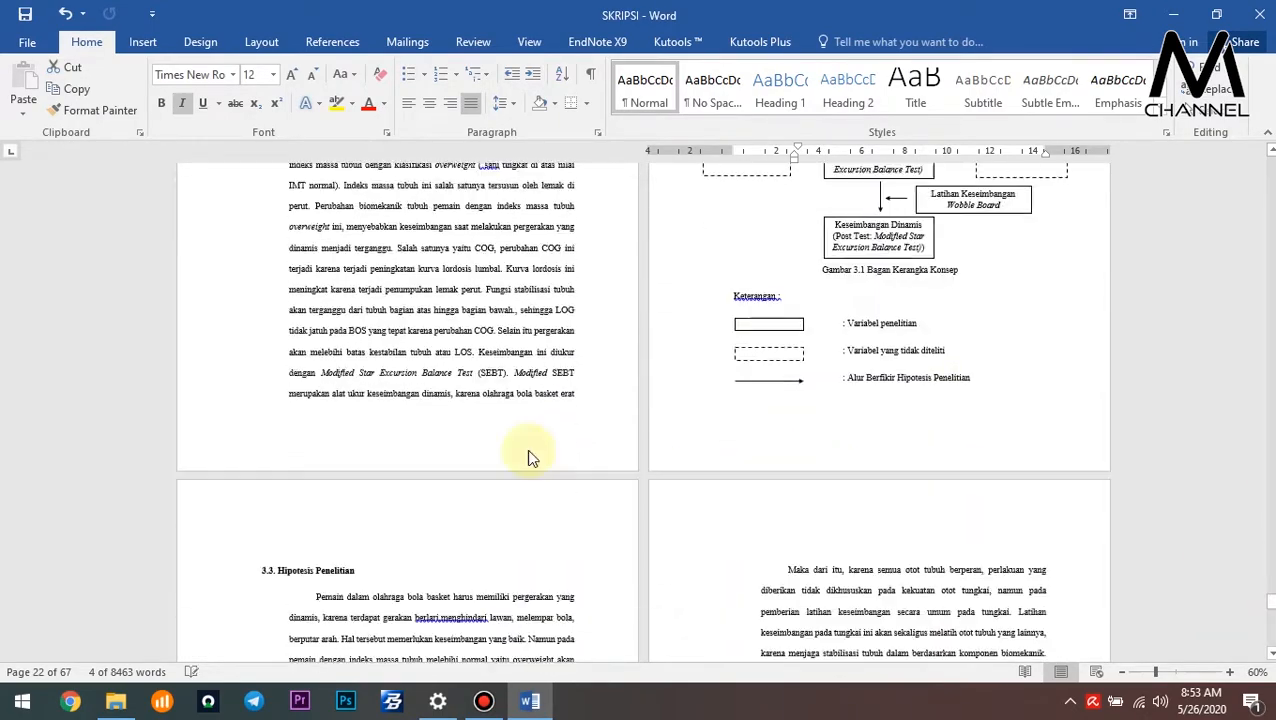
scroll(528, 456, down, 2)
scroll(387, 400, up, 6)
scroll(387, 390, up, 3)
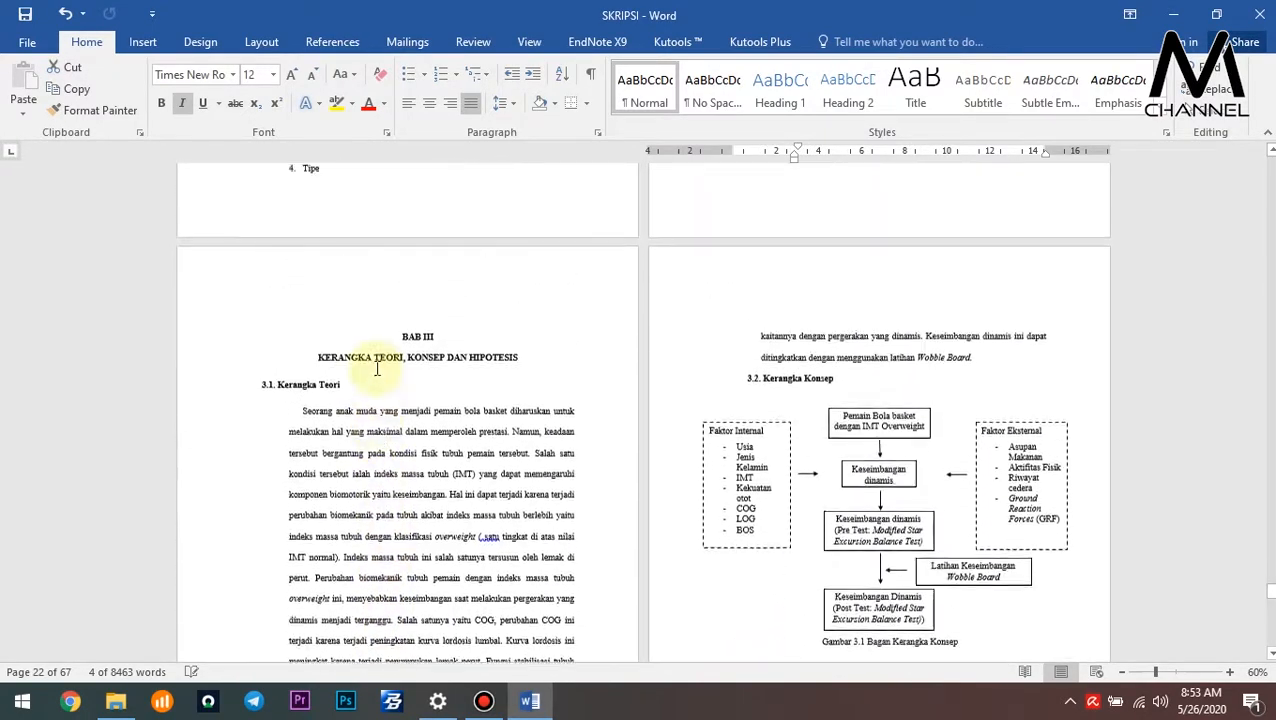
scroll(391, 372, down, 5)
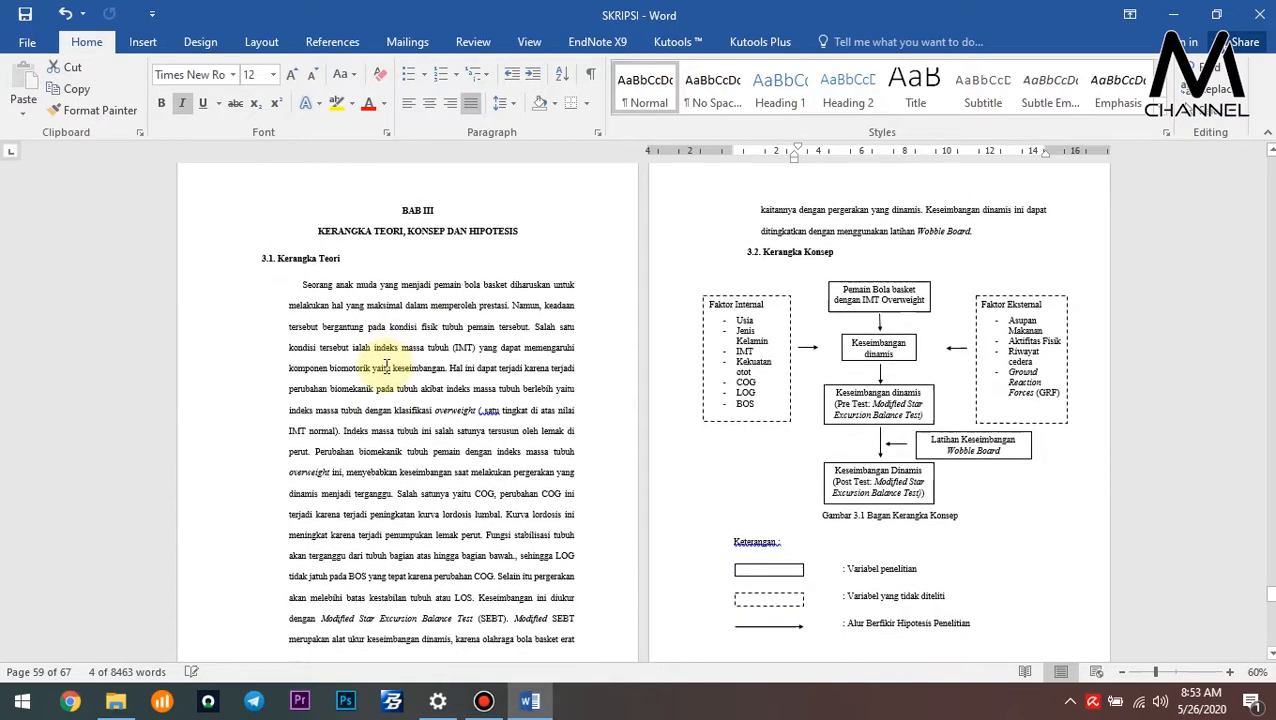
double_click(420, 483)
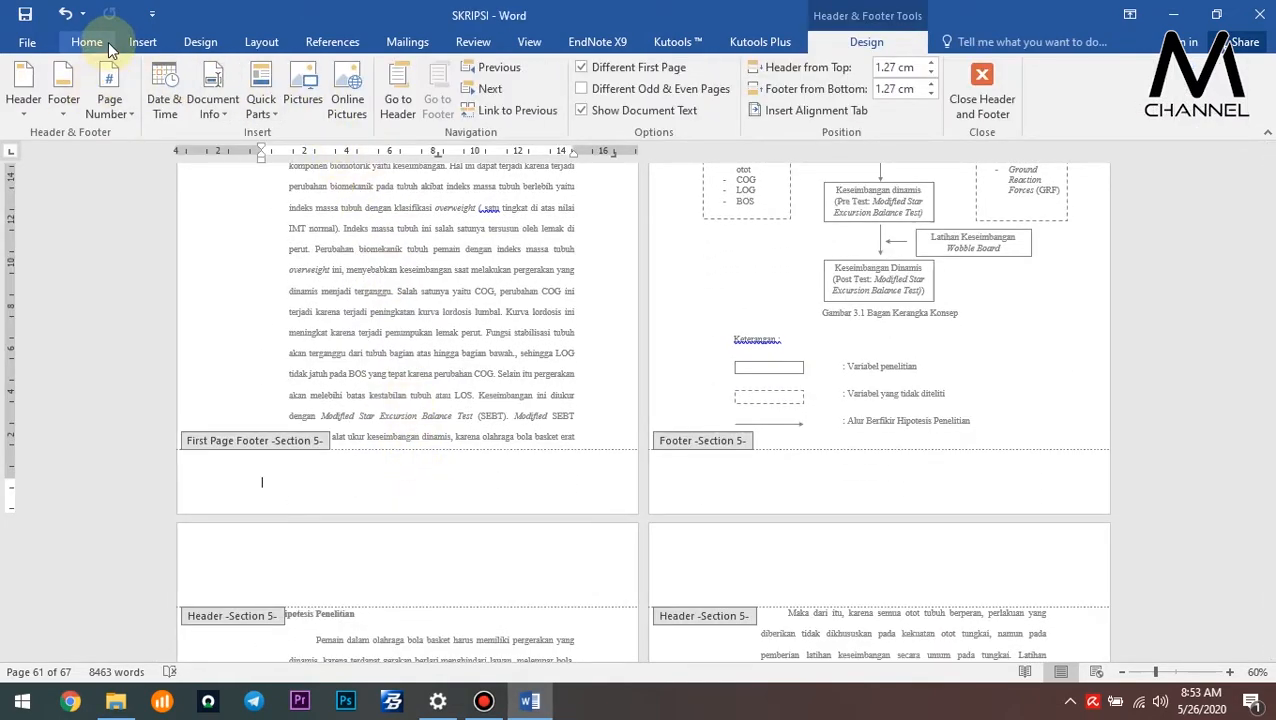
click(109, 102)
mouse_move(194, 166)
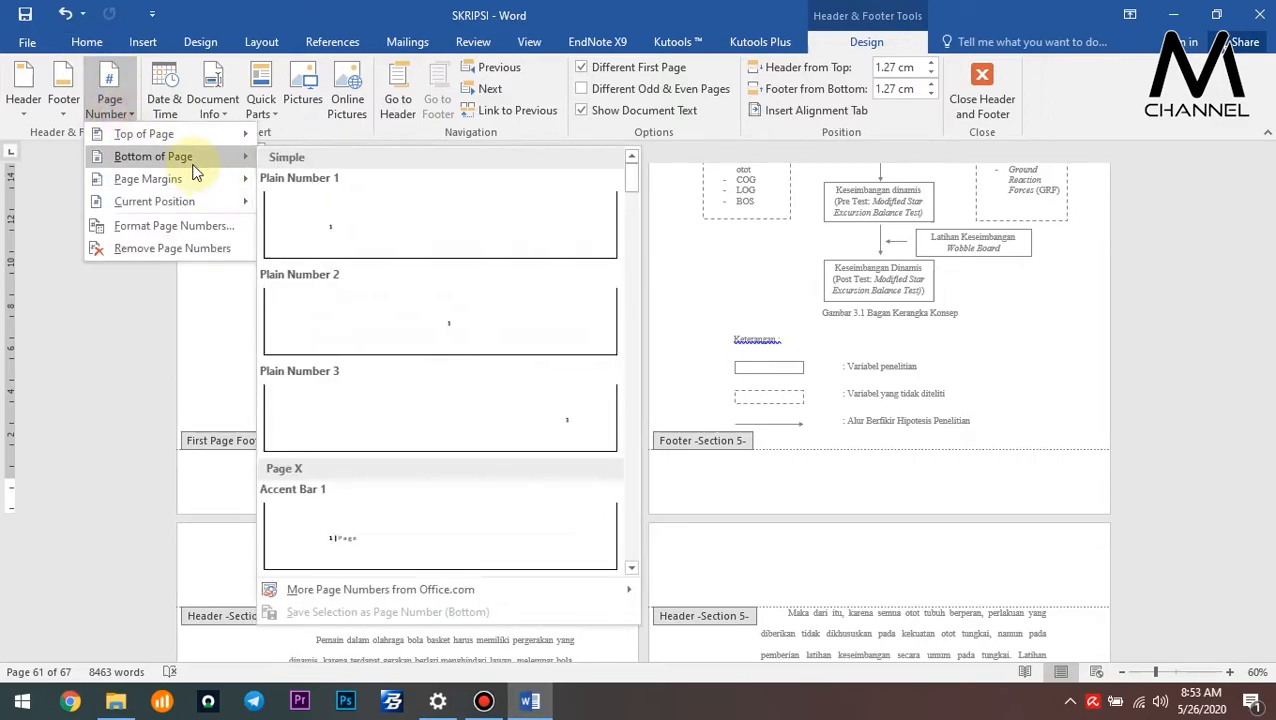
click(467, 336)
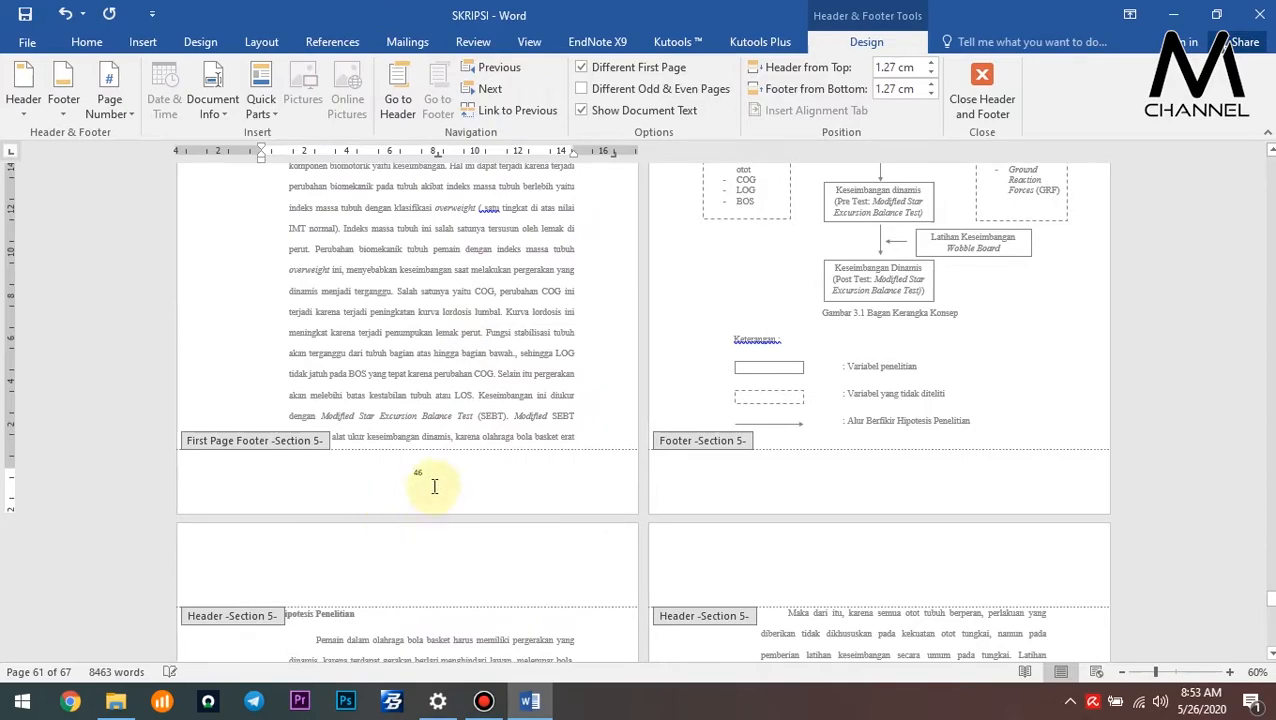
Set the section 5 first page footer number to Times New Roman, size 12, and return to the body text.
key(ctrl+z)
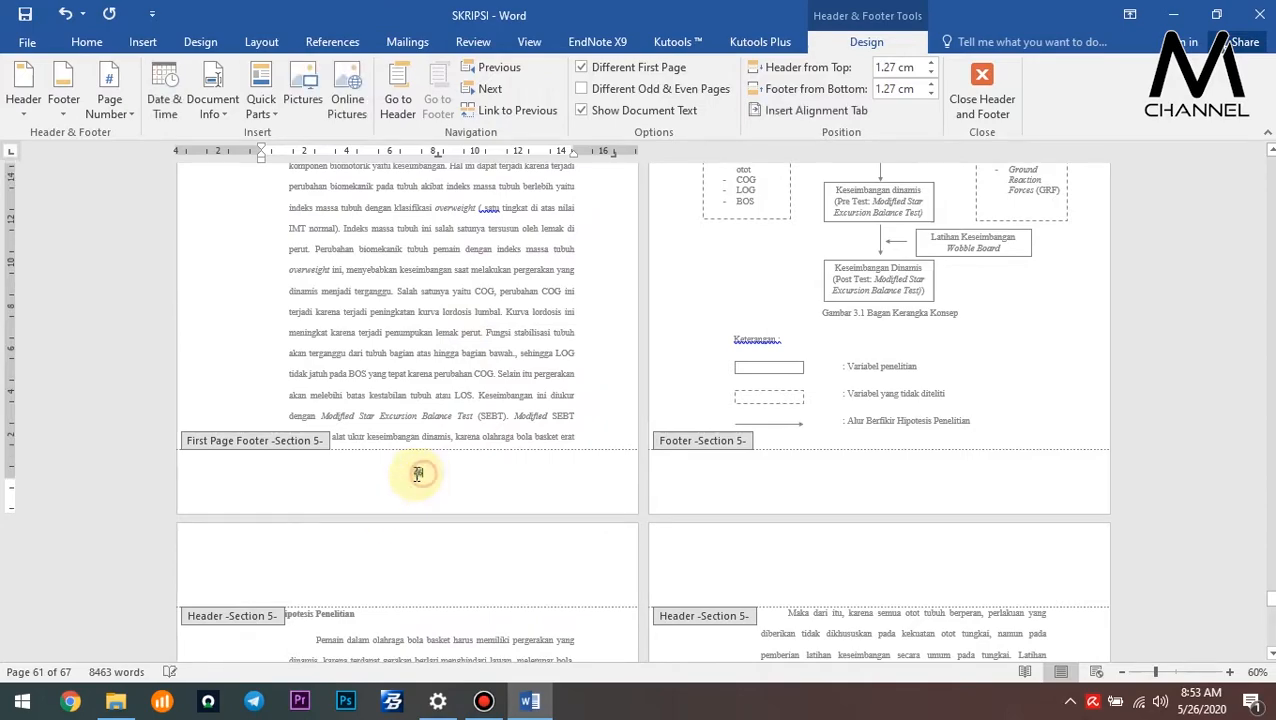
double_click(416, 474)
click(492, 416)
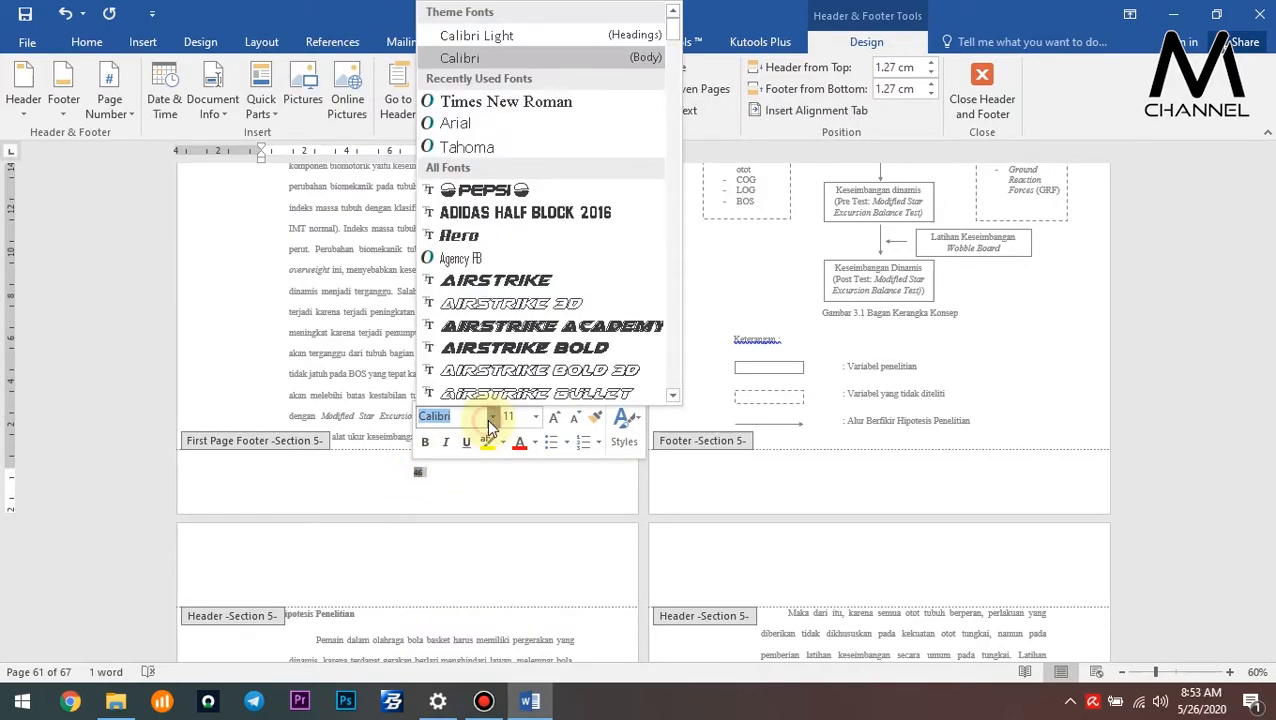
click(510, 102)
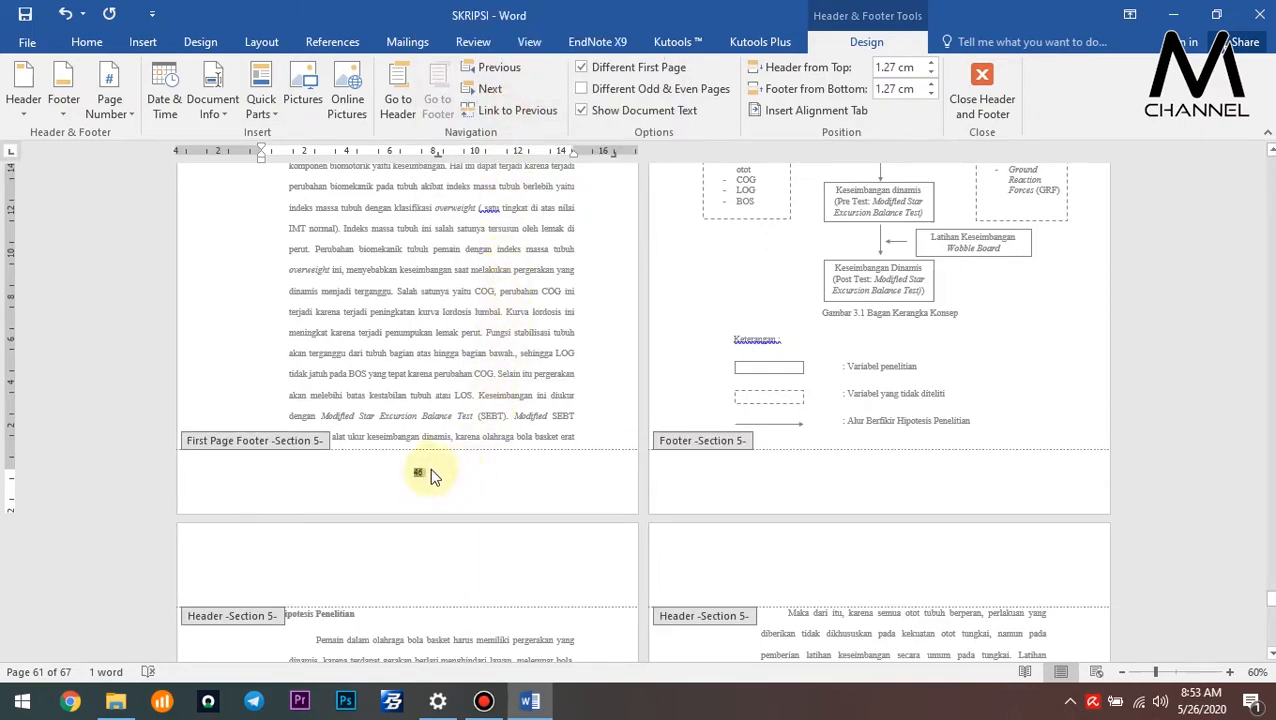
right_click(421, 478)
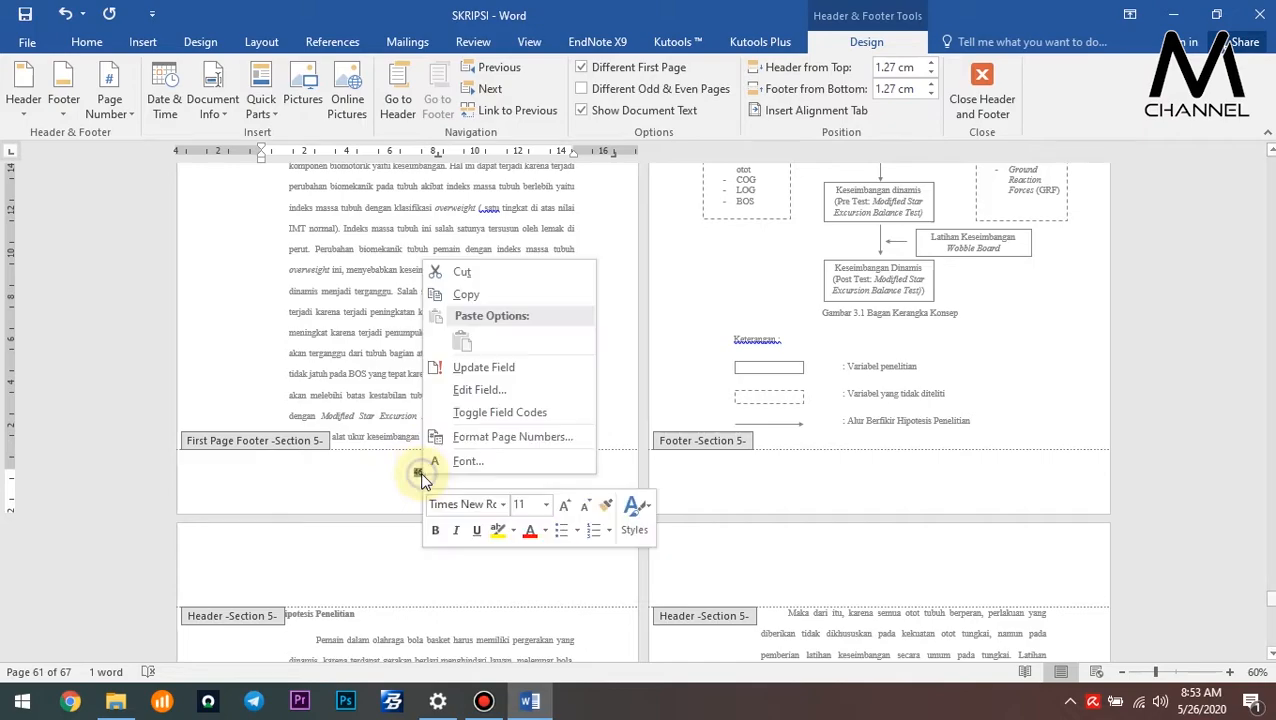
click(546, 504)
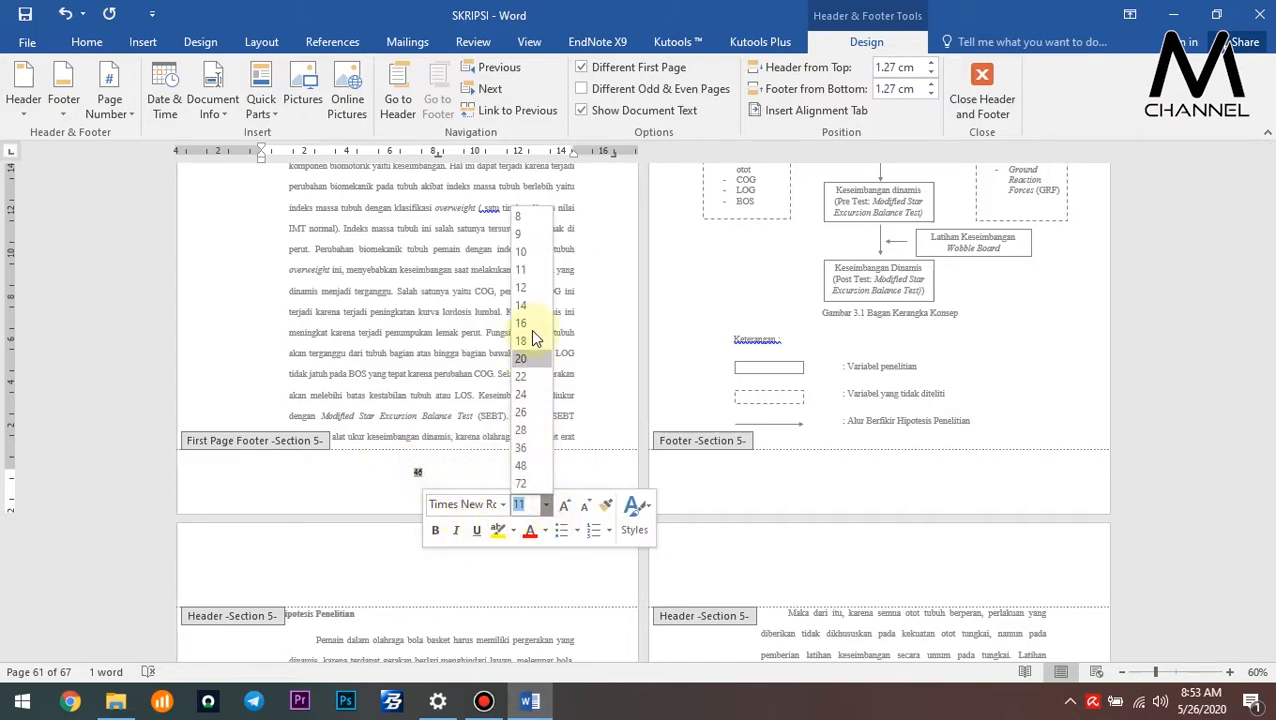
click(527, 287)
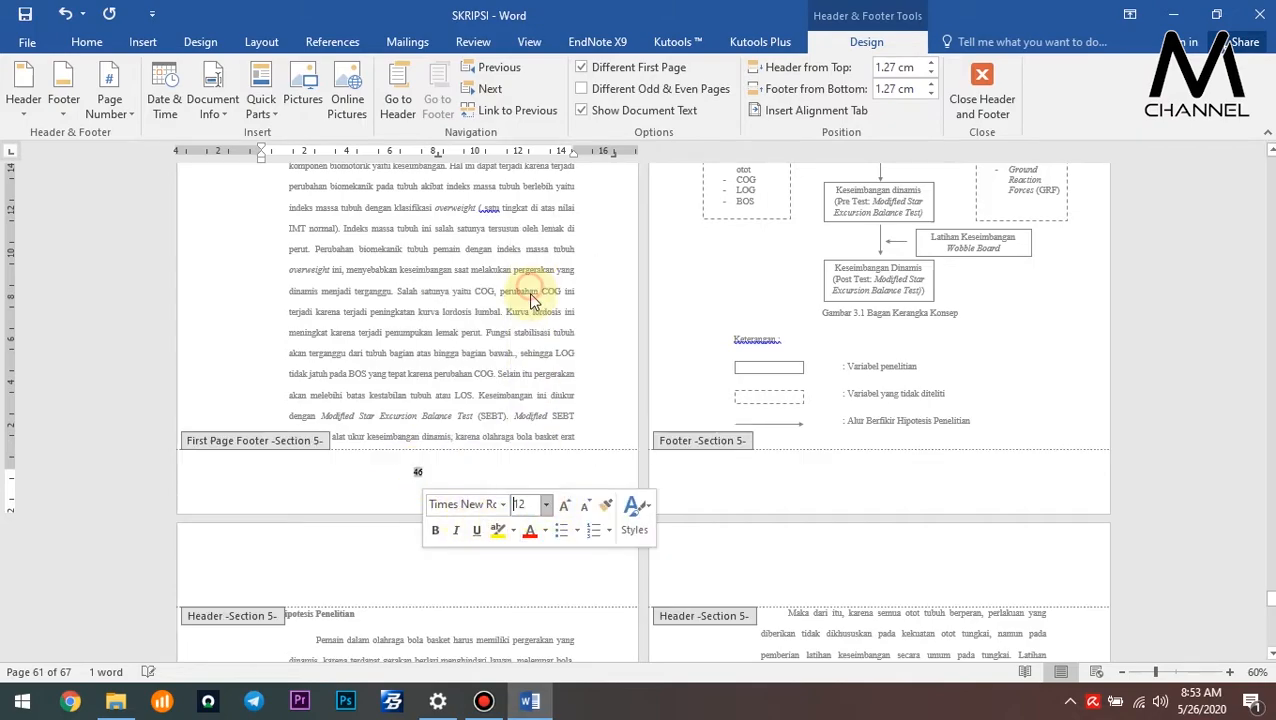
double_click(853, 380)
Insert a Plain Number 3 page number at the top of the page in the section 5 header, on the page after BAB III.
scroll(900, 300, up, 3)
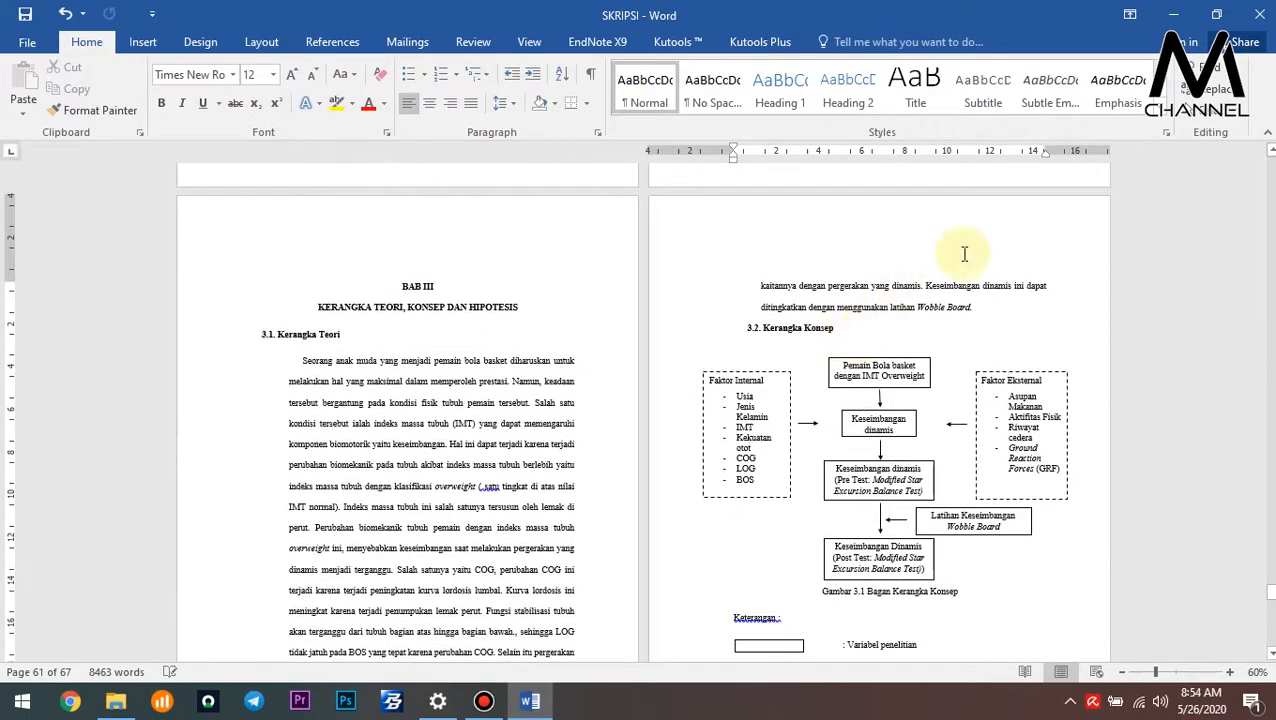
double_click(1070, 226)
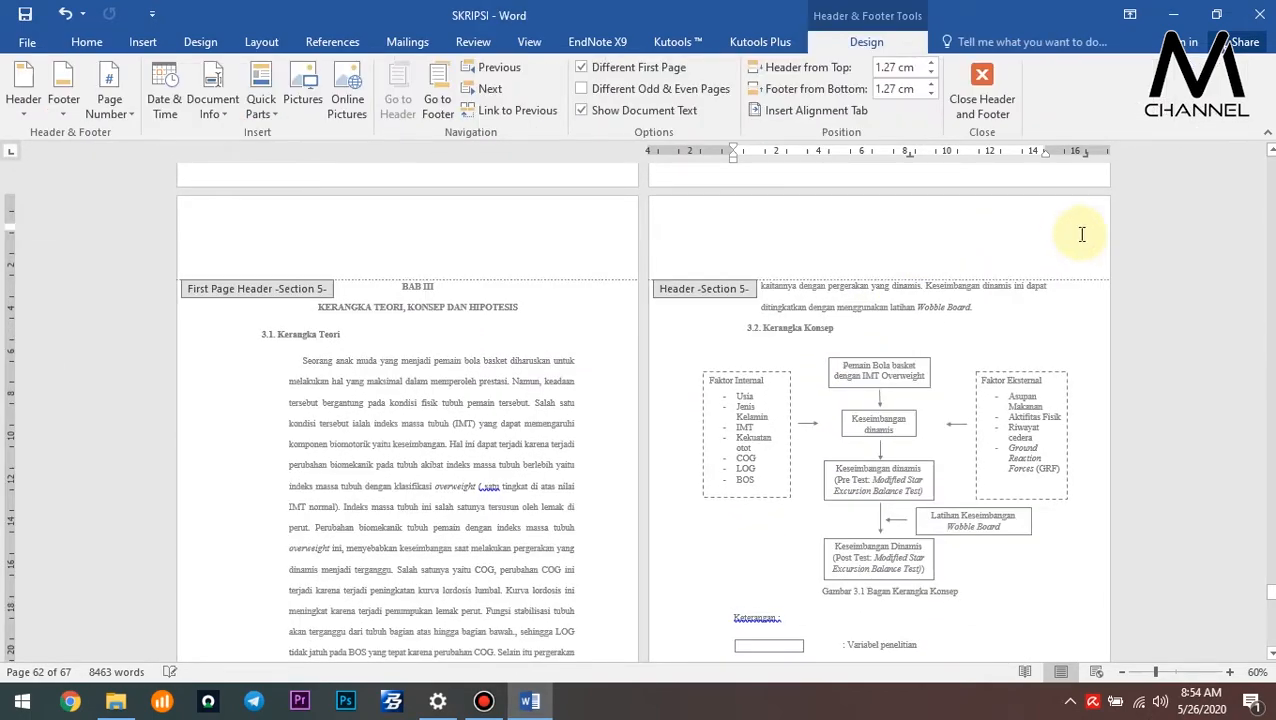
click(110, 105)
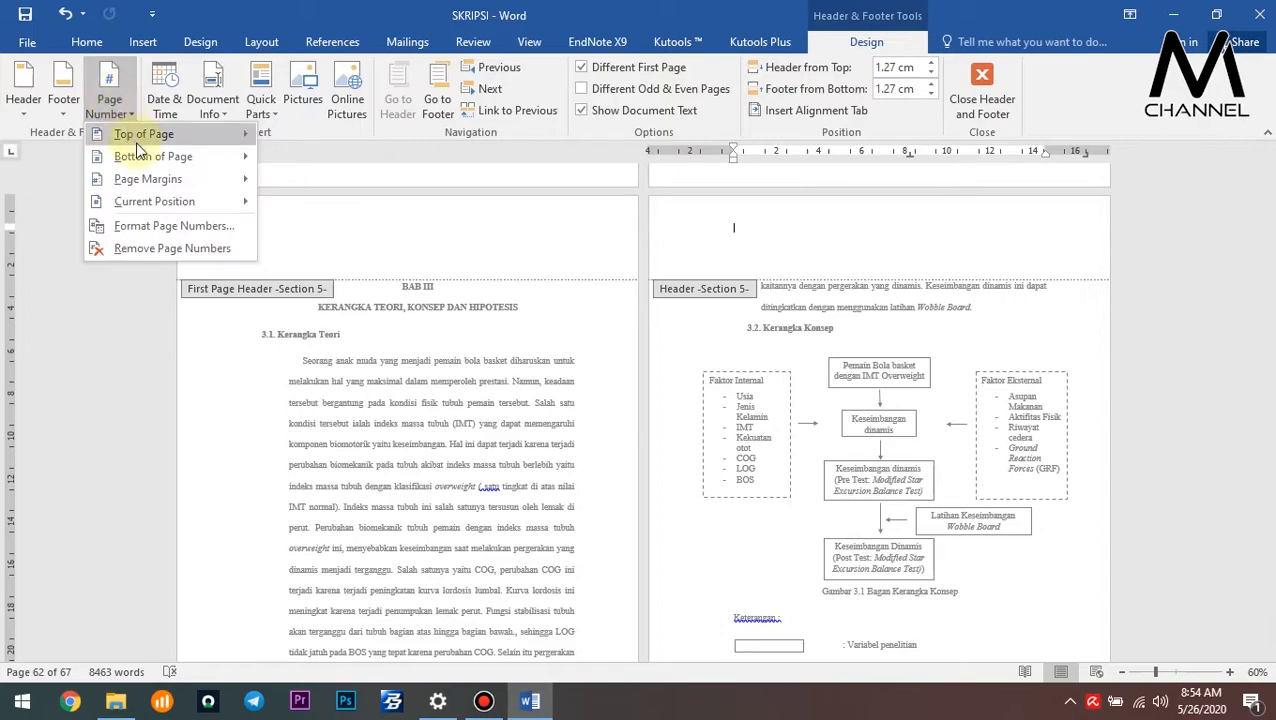
mouse_move(165, 134)
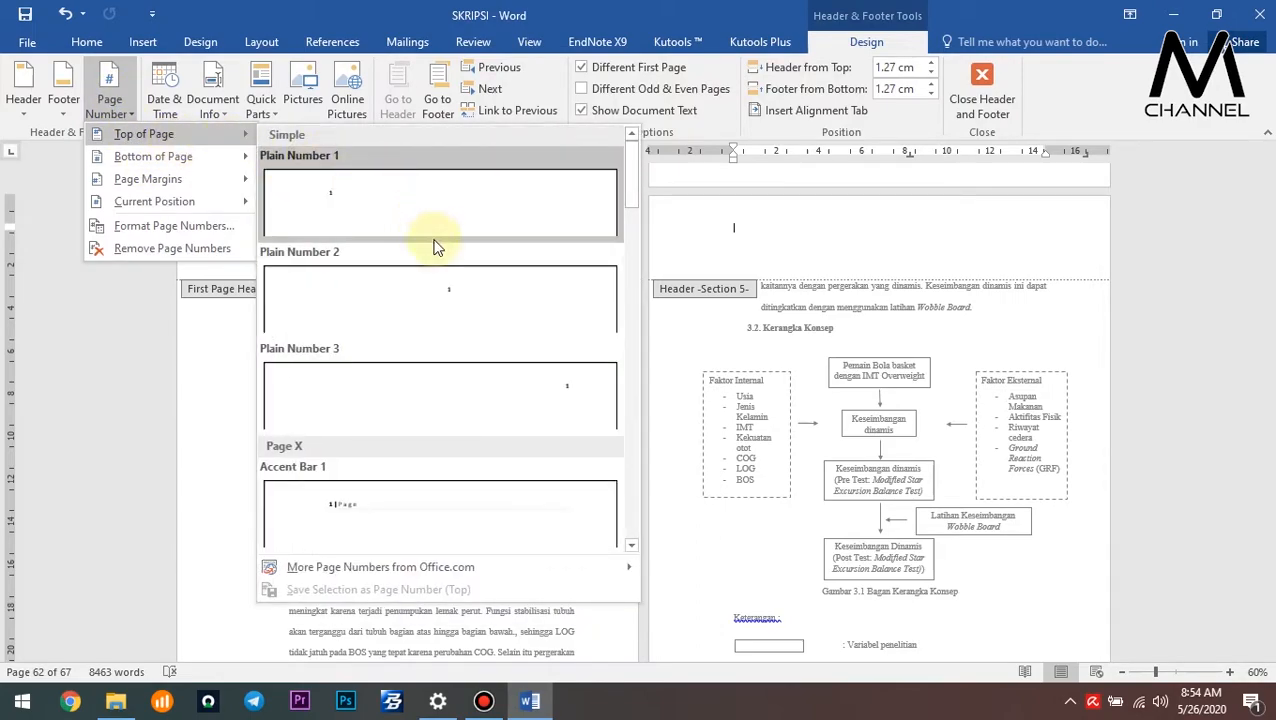
click(513, 375)
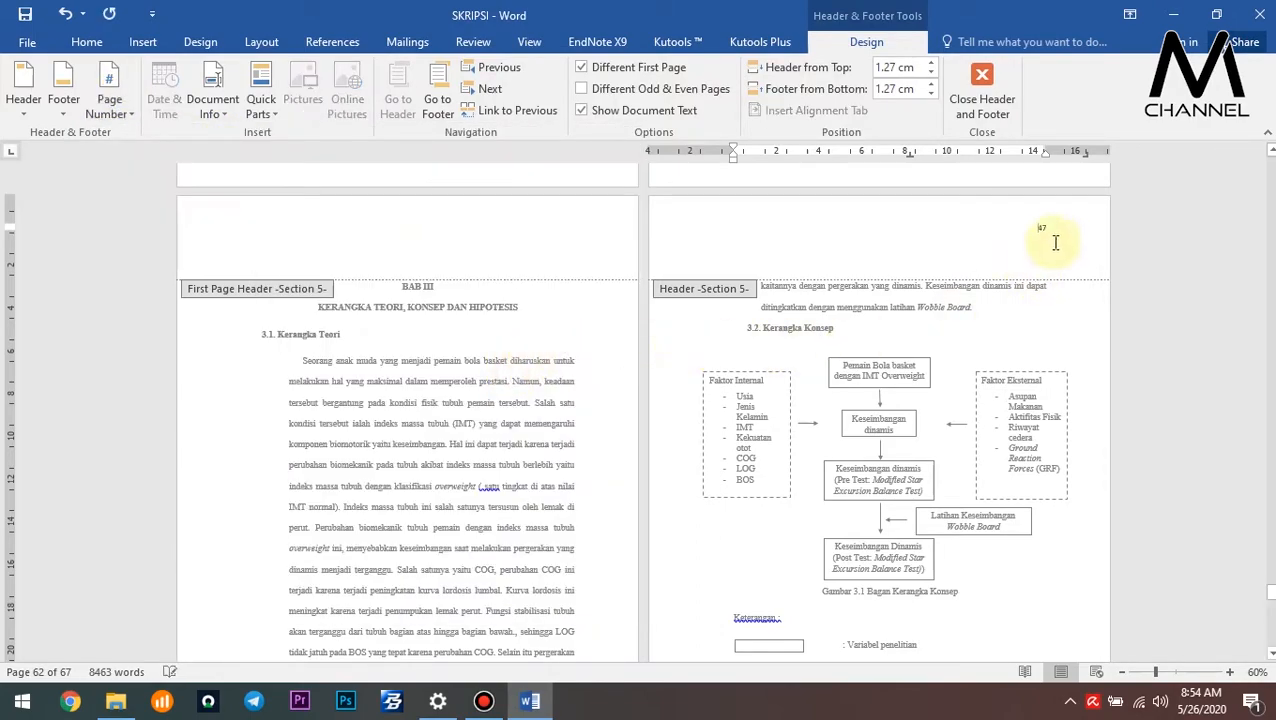
Set the section 5 header page number to Times New Roman, size 12, and return to the body text.
double_click(1043, 230)
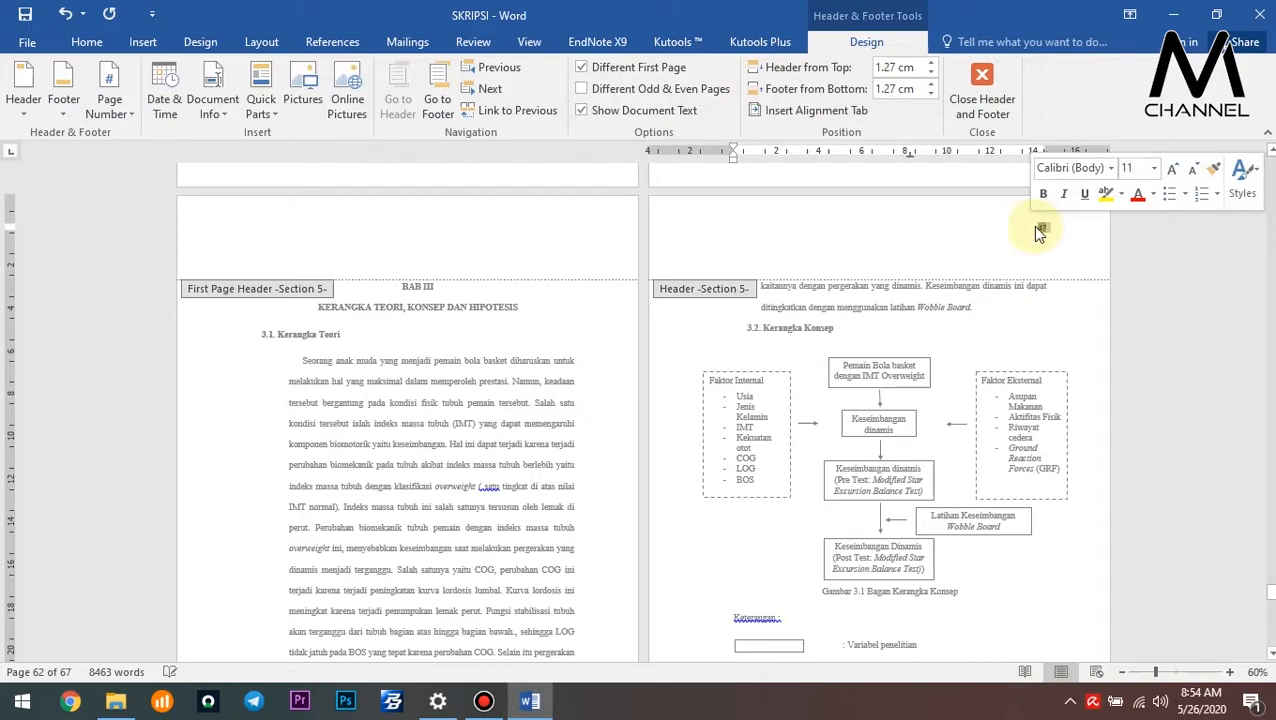
click(1110, 168)
click(1116, 282)
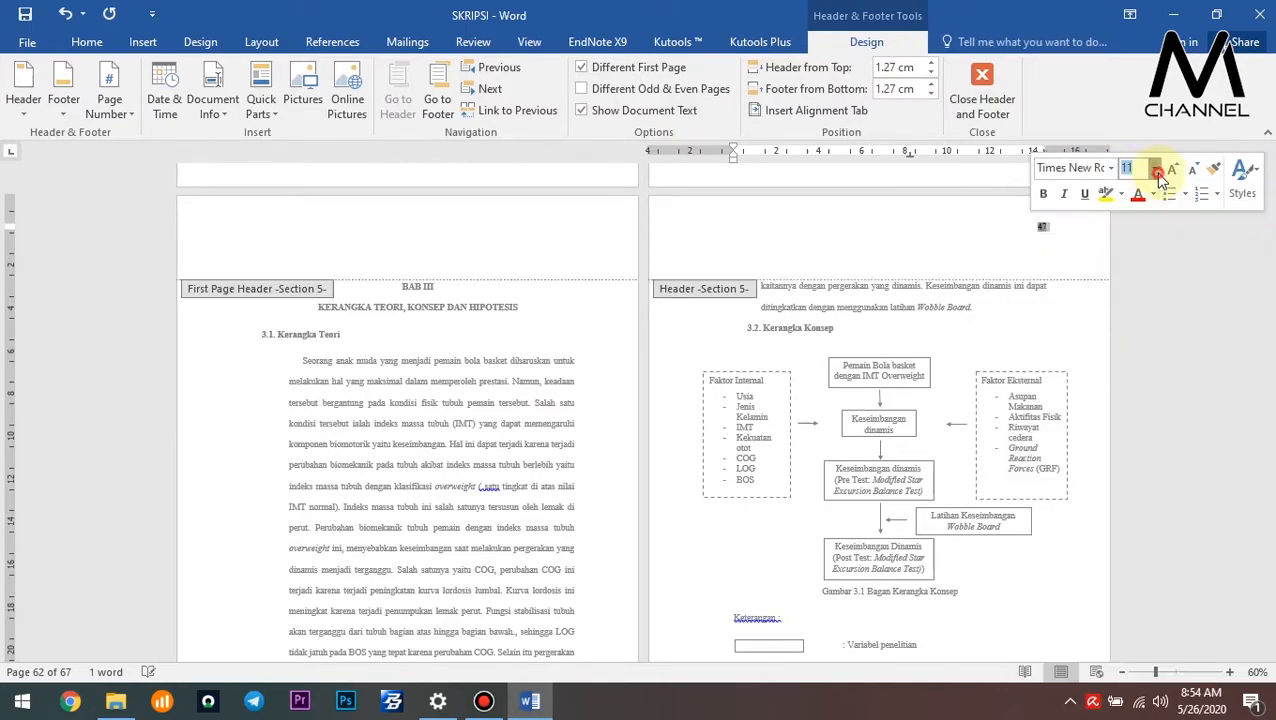
click(1159, 175)
click(1133, 276)
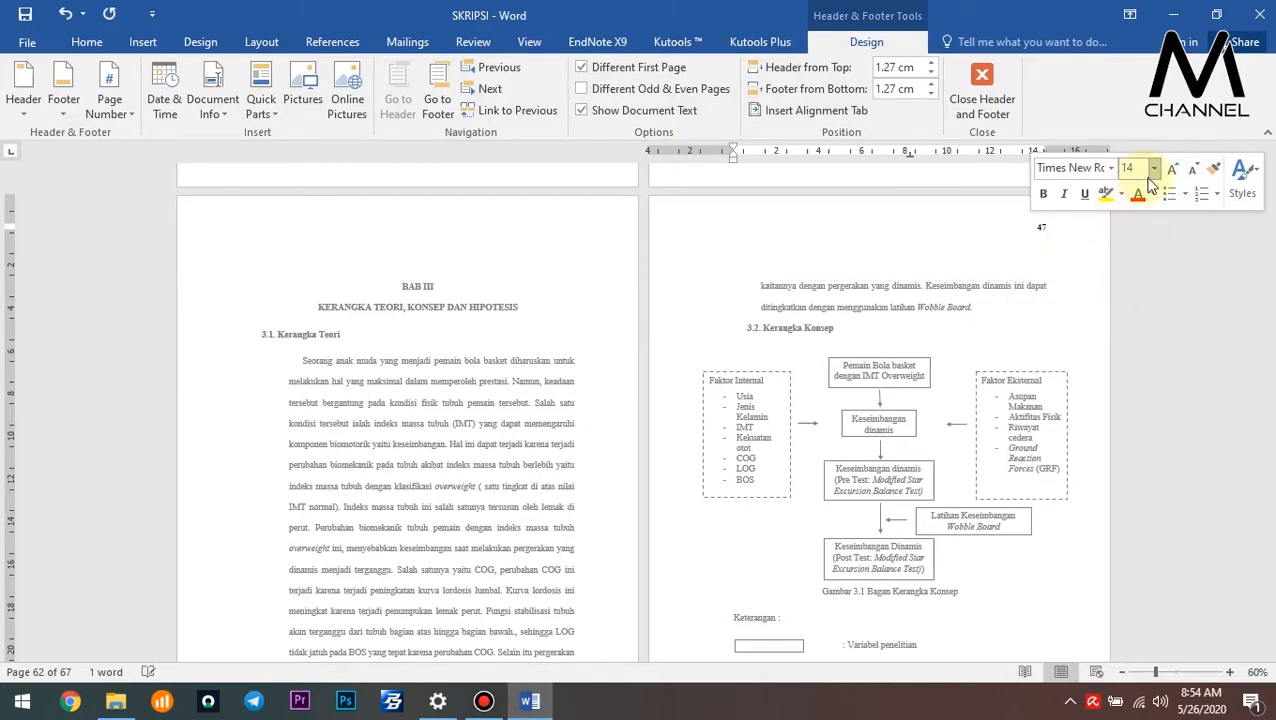
click(1154, 170)
click(1146, 272)
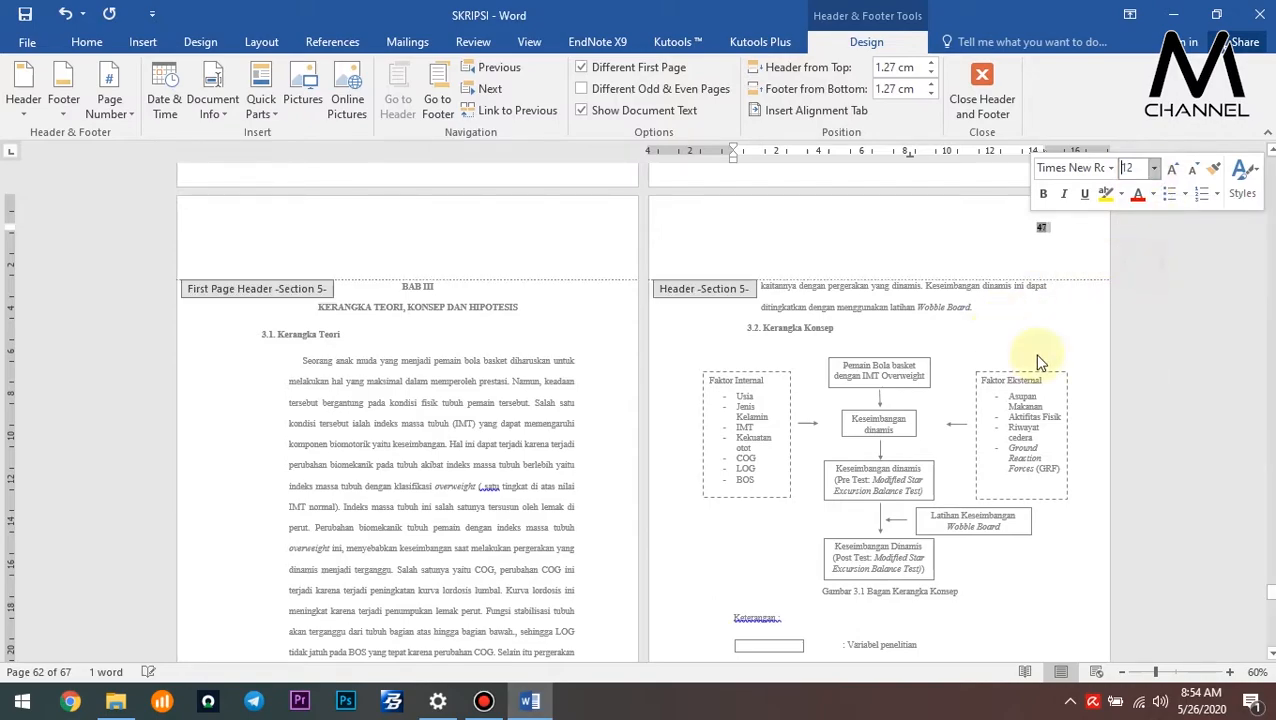
double_click(1068, 364)
Check the page numbers on the pages following BAB III and go back to the title pages at the start of the document.
scroll(1027, 358, down, 3)
scroll(1027, 358, down, 5)
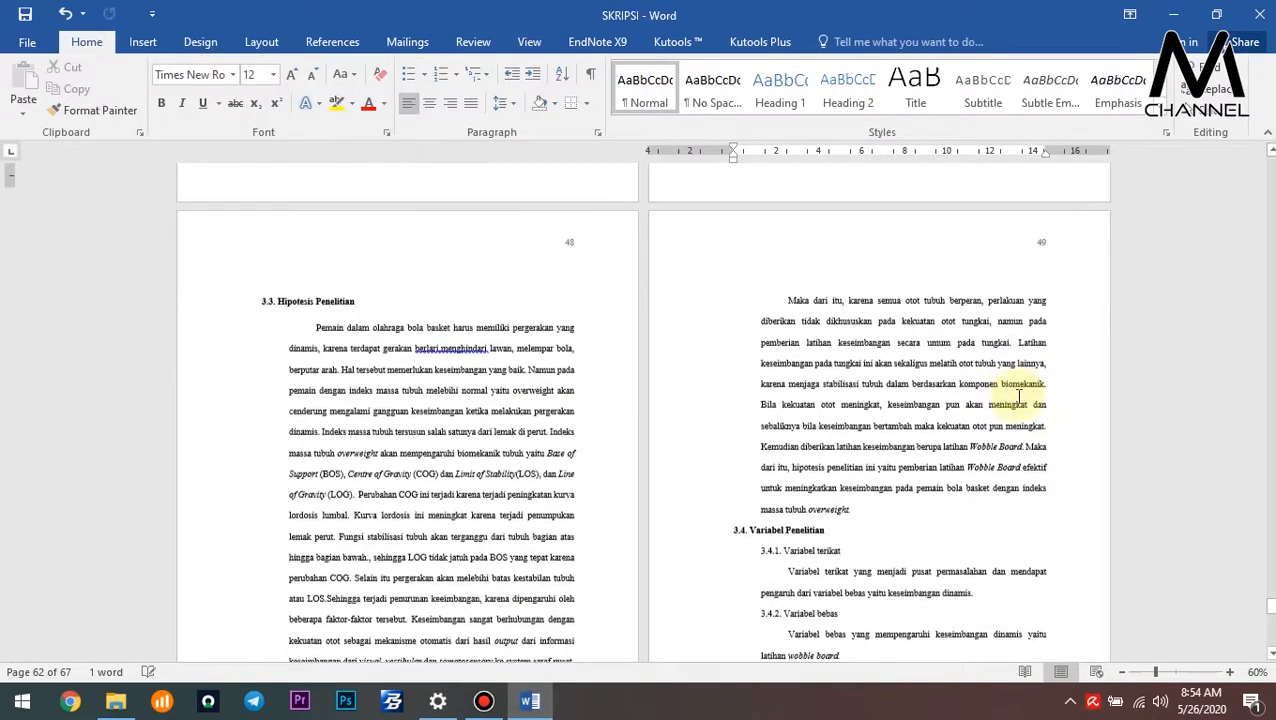
drag(1271, 606, 1270, 160)
click(886, 334)
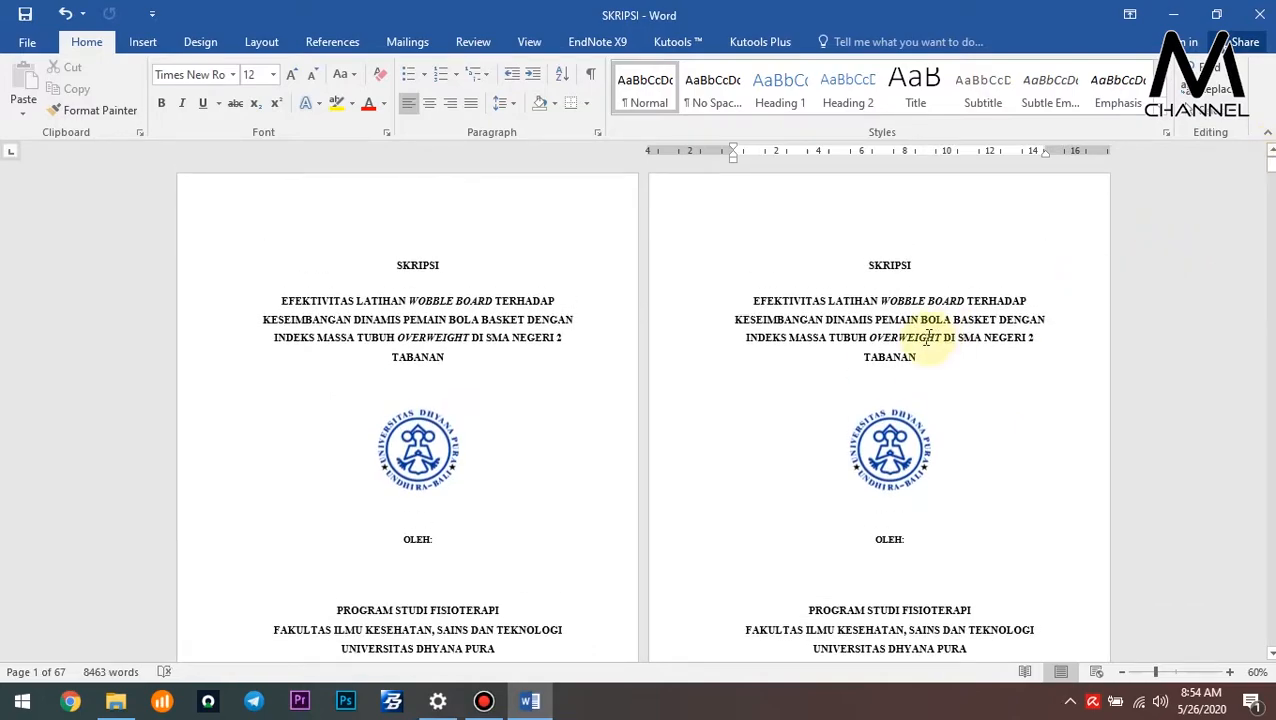
scroll(869, 337, down, 2)
scroll(928, 338, up, 2)
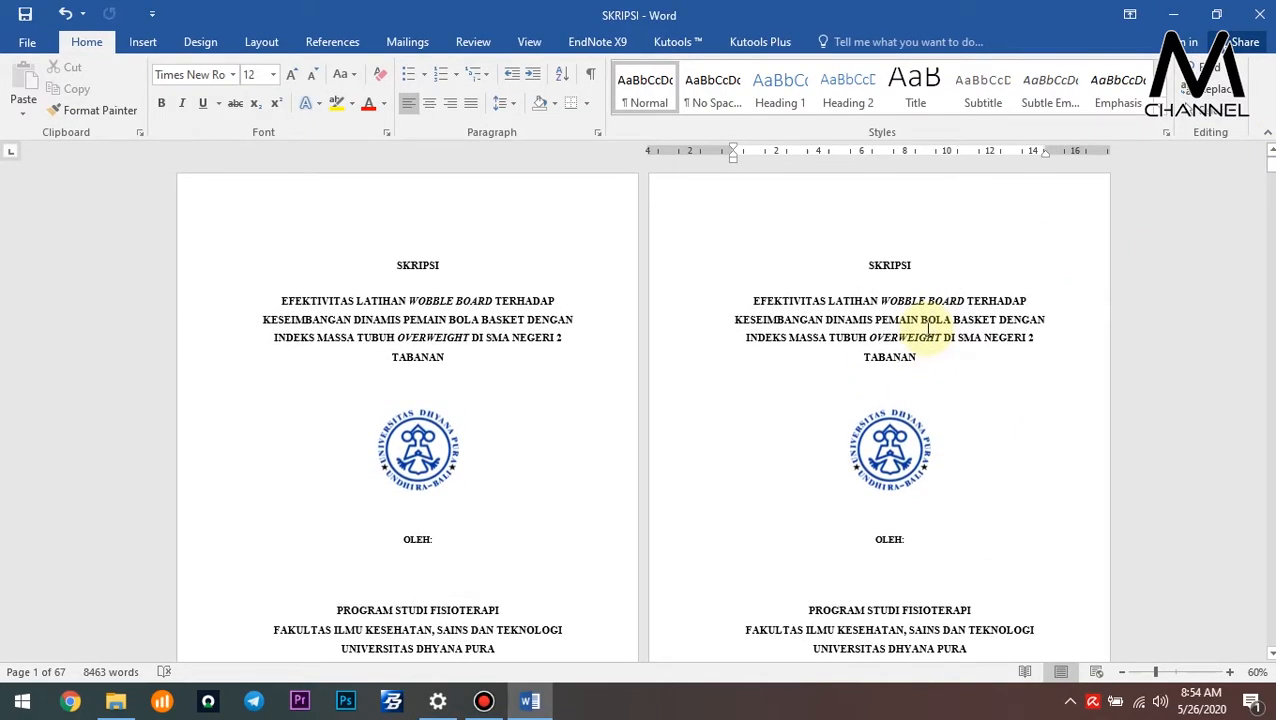